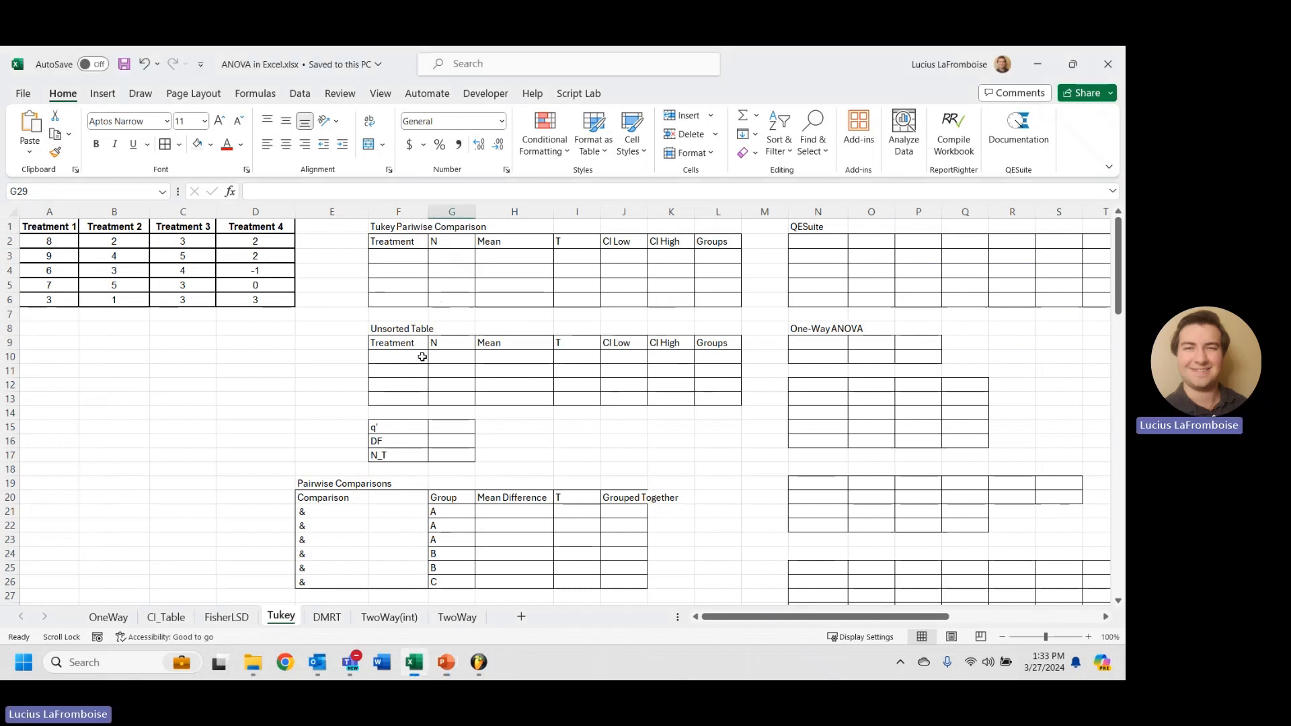
Fill the Unsorted Table's Treatment column from F10 with the treatment headers using =TRANSPOSE(A1:D1).
click(395, 358)
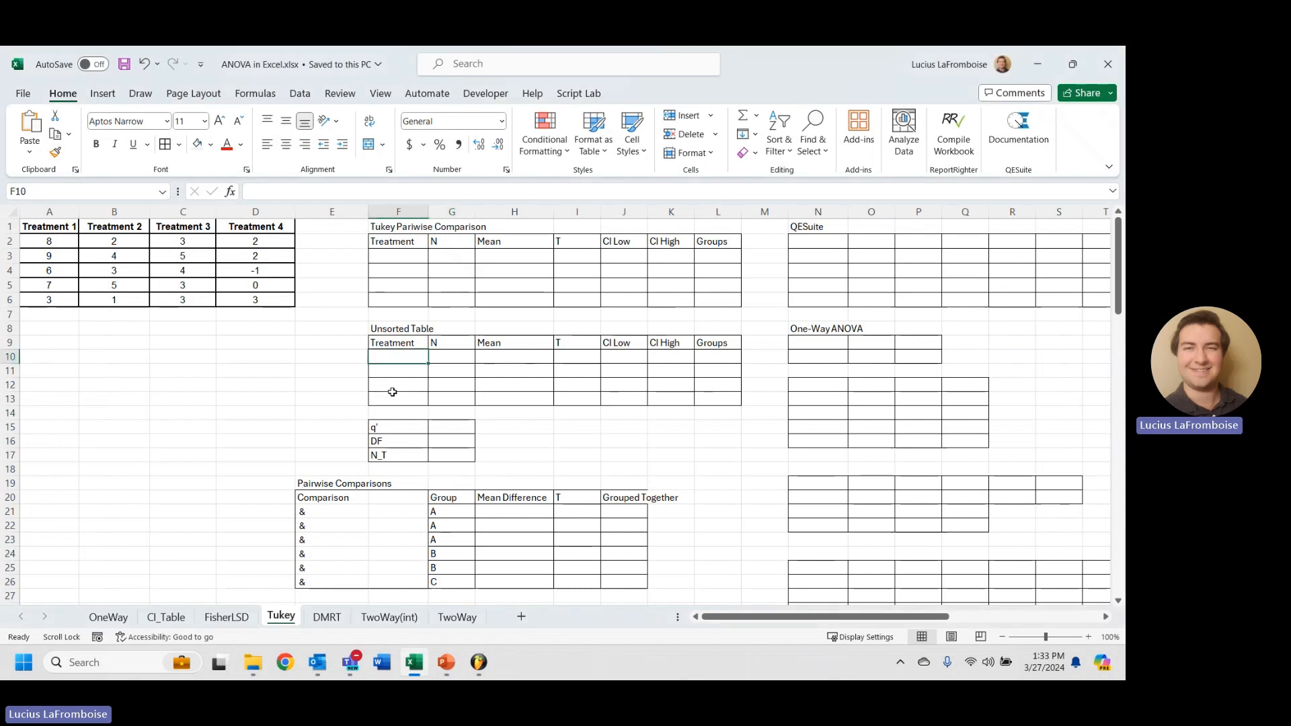
text(=tran)
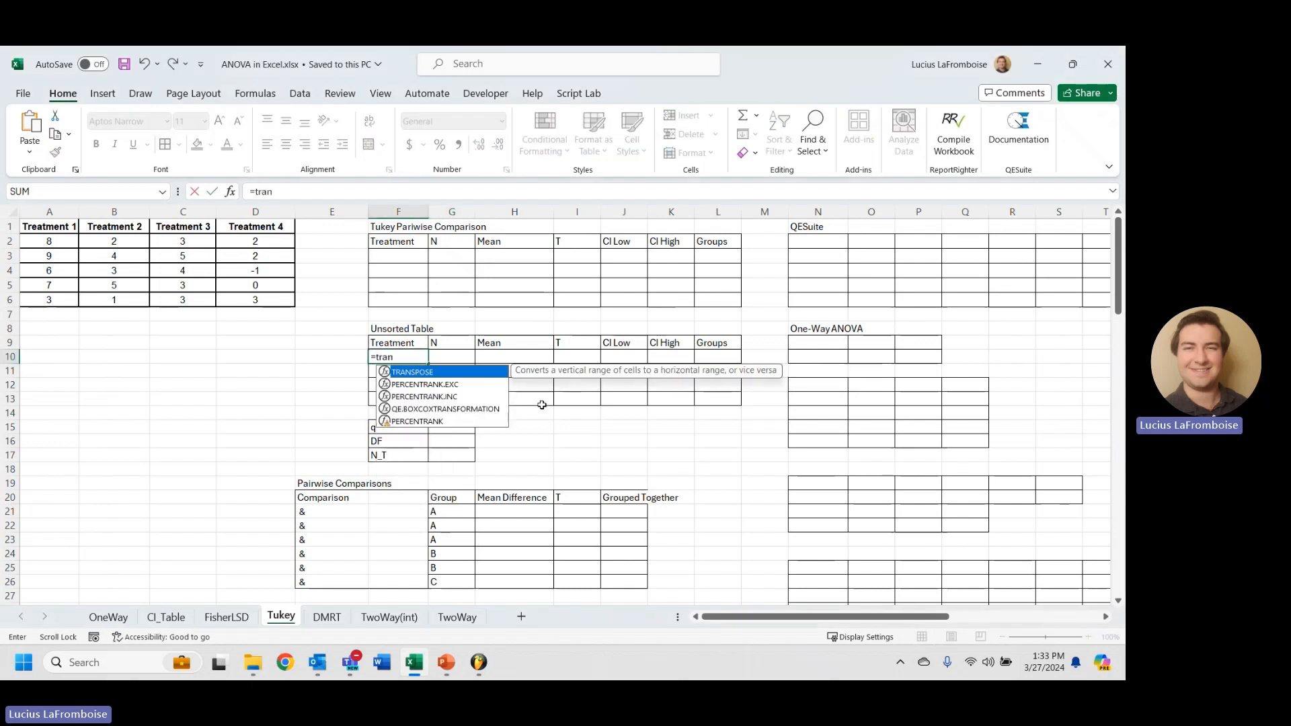
key(Tab)
drag(49, 227, 241, 226)
key(Return)
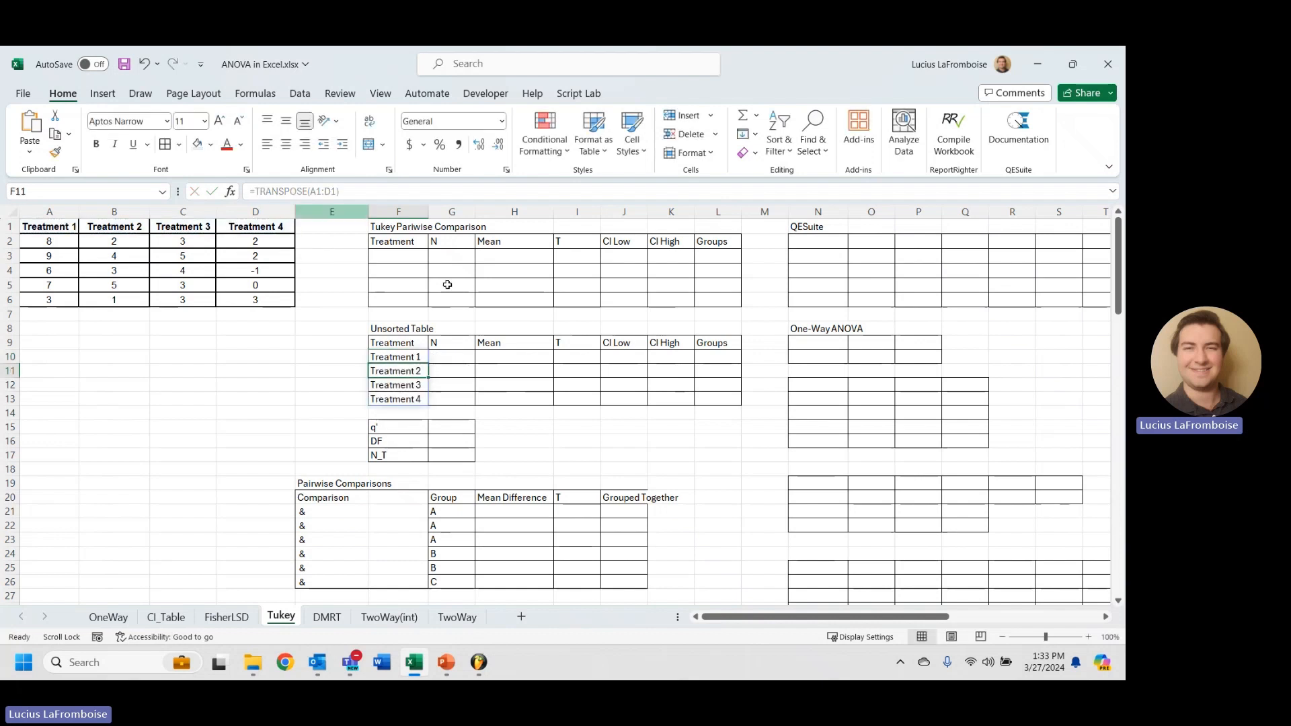
Build a COUNT formula in G10 around FILTER of A2:D6, including only columns where $A$1:$D$1 equals F10.
click(465, 356)
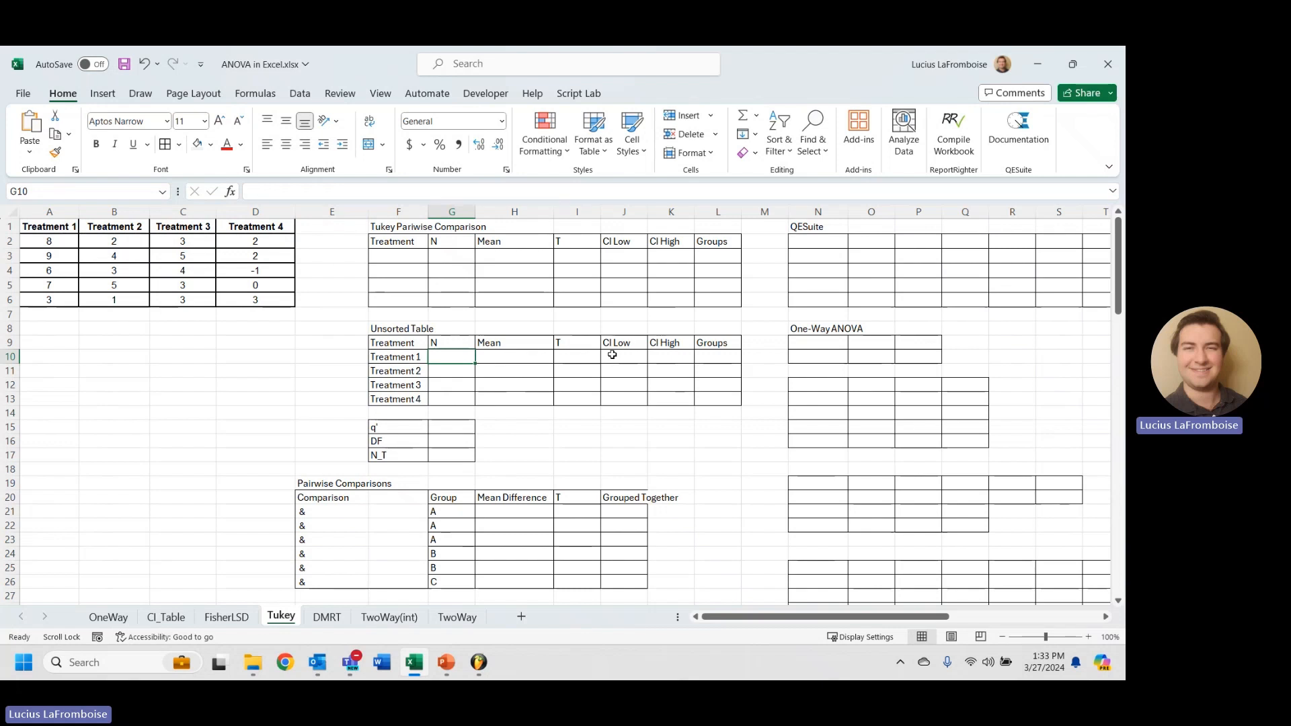
text(=COUNT)
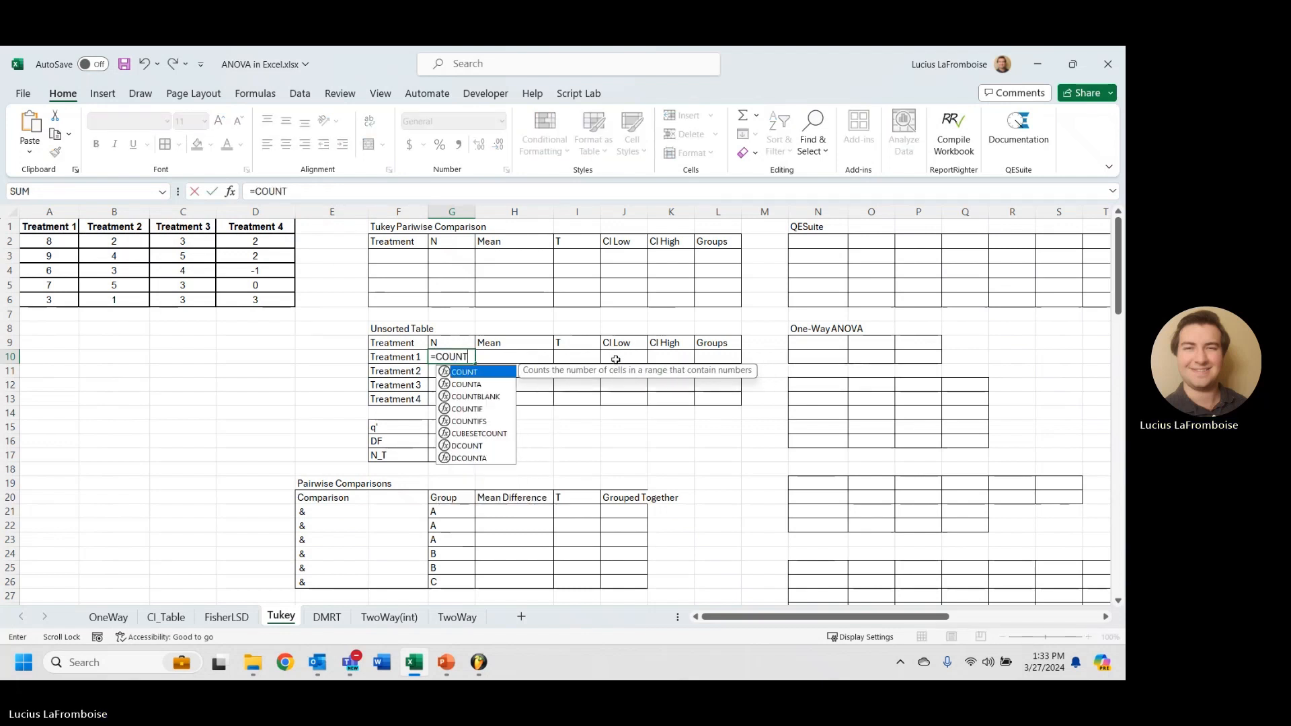
text((FIL)
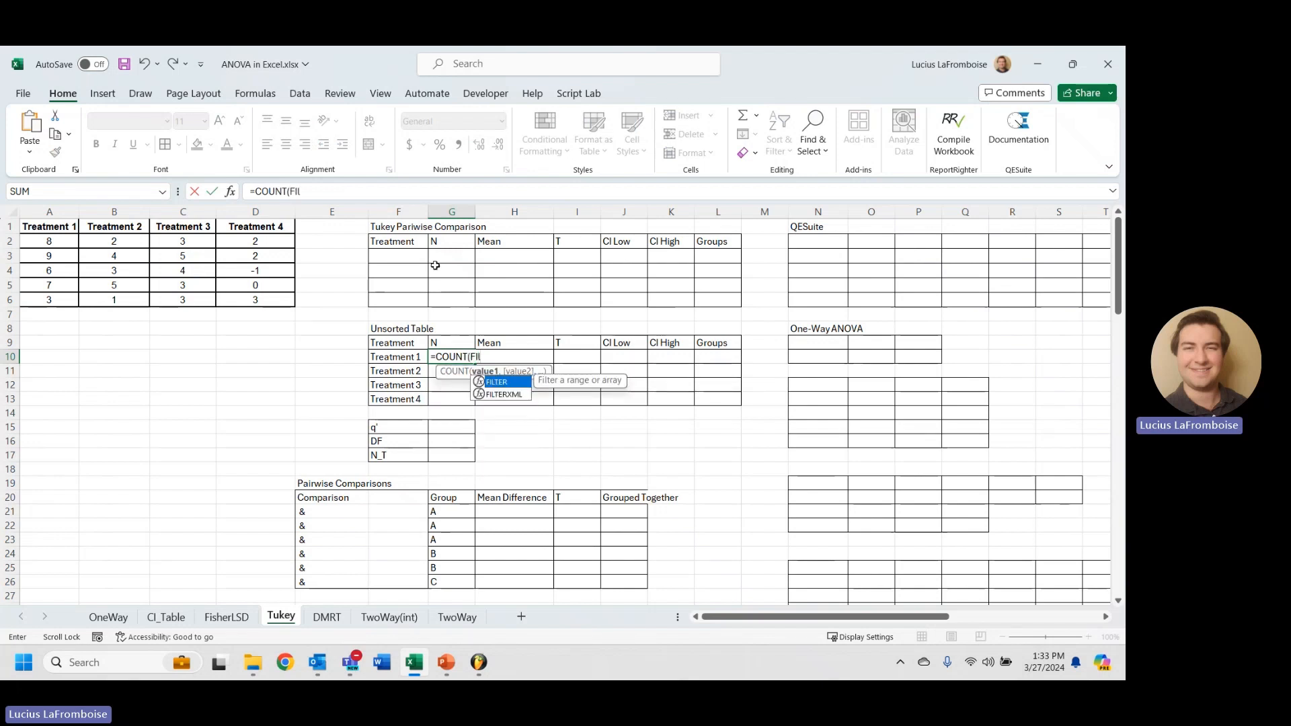
key(Tab)
drag(60, 248, 279, 295)
text(,)
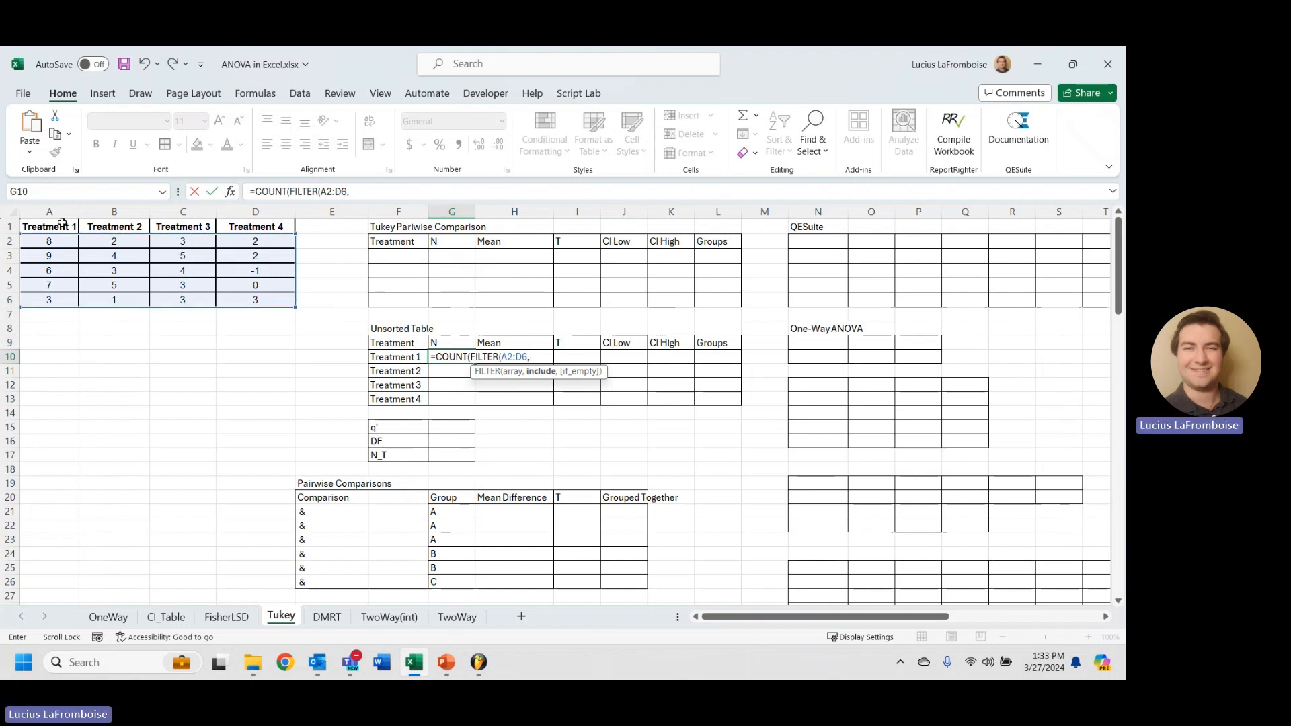
drag(63, 224, 256, 235)
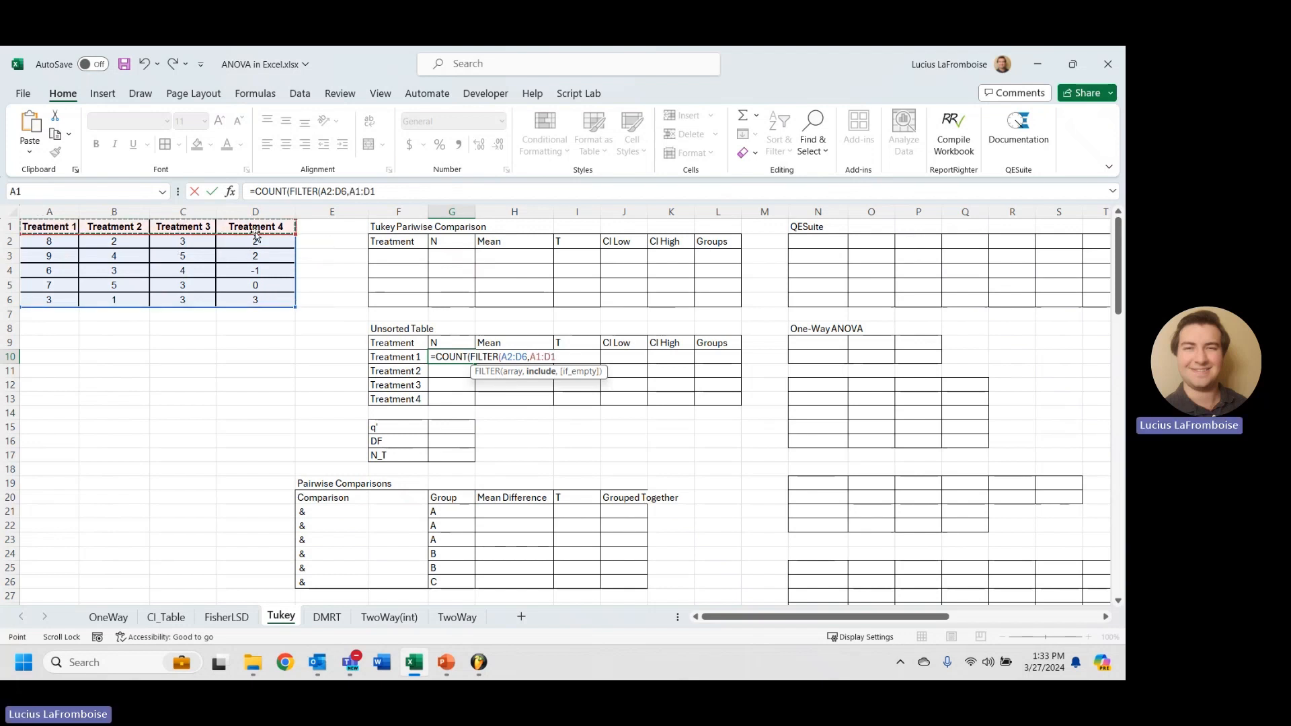
key(F4)
text(=)
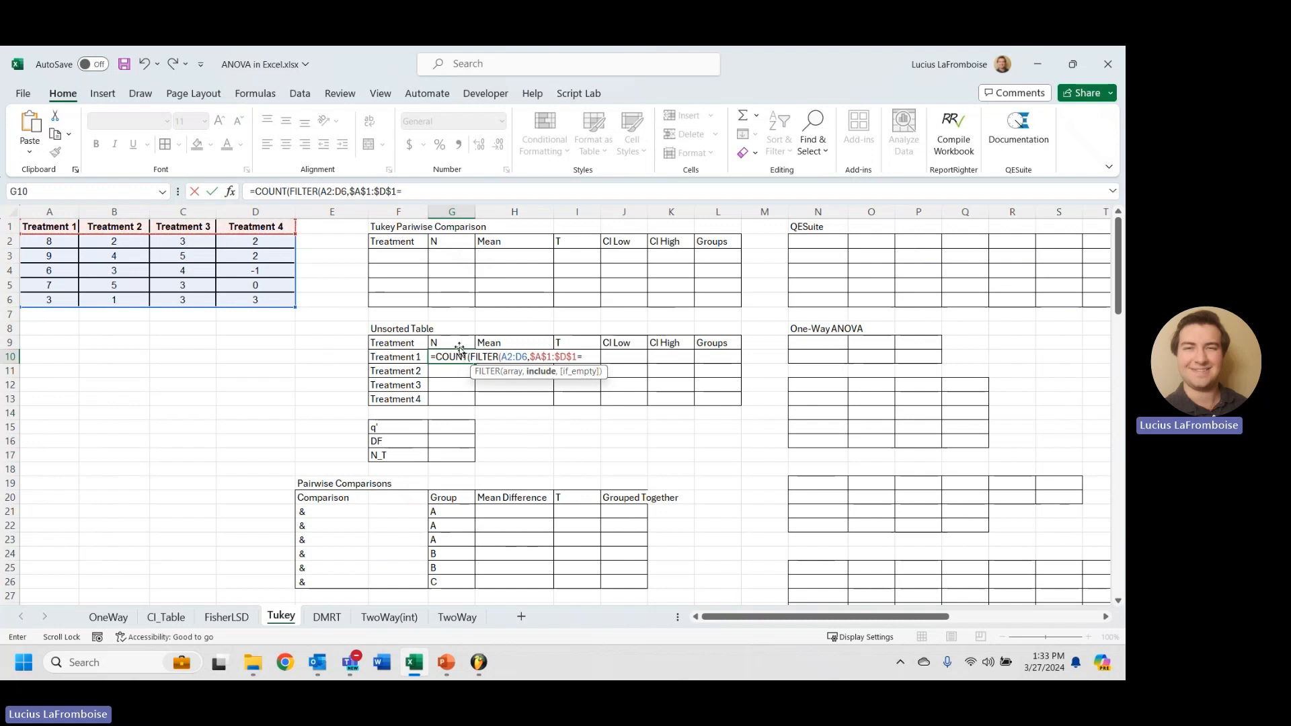
click(413, 353)
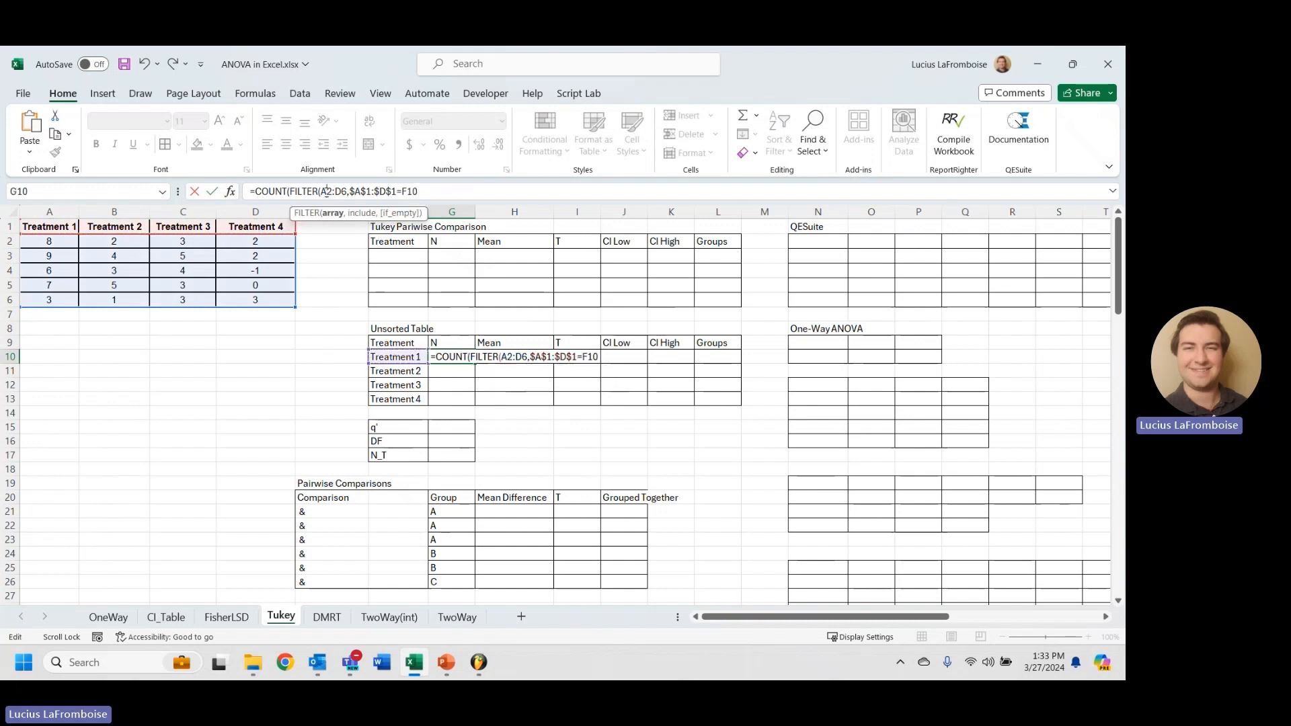
Make the filter range absolute as $A$2:$D$6 in G10, enter the formula, and fill it down the N column to Treatment 4.
key(F4)
click(354, 192)
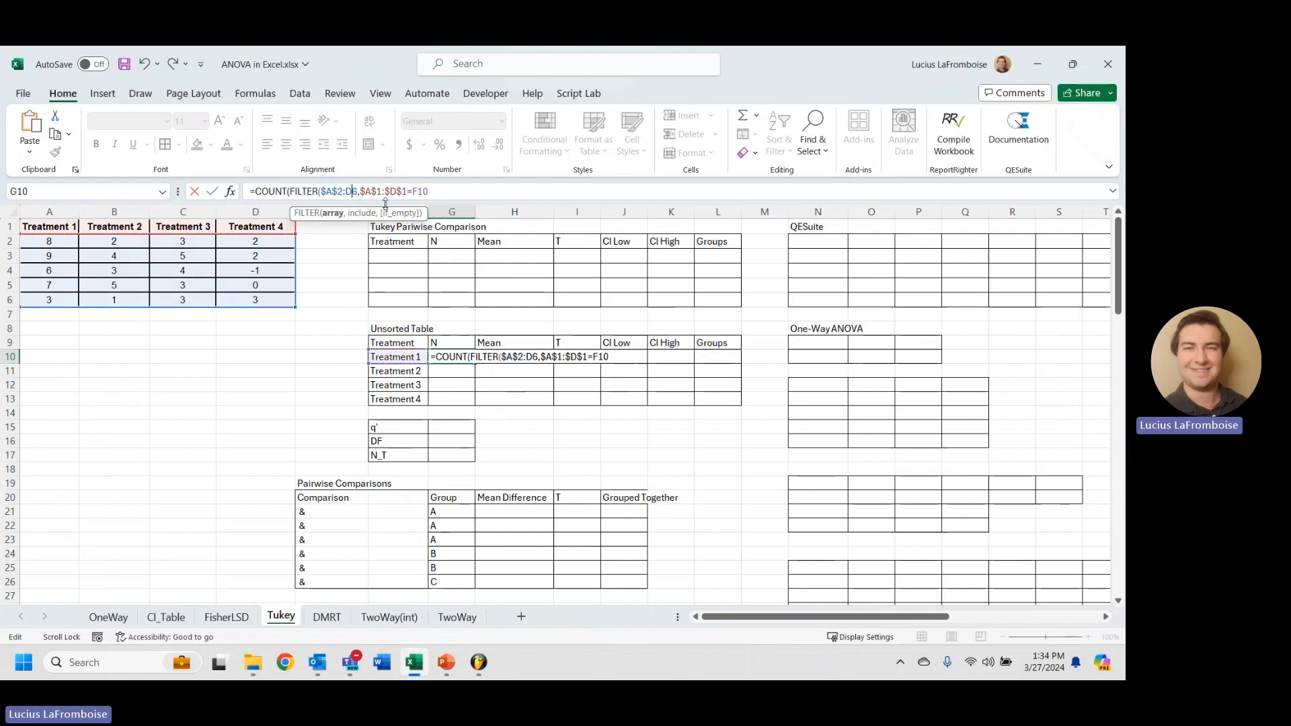
key(F4)
click(486, 199)
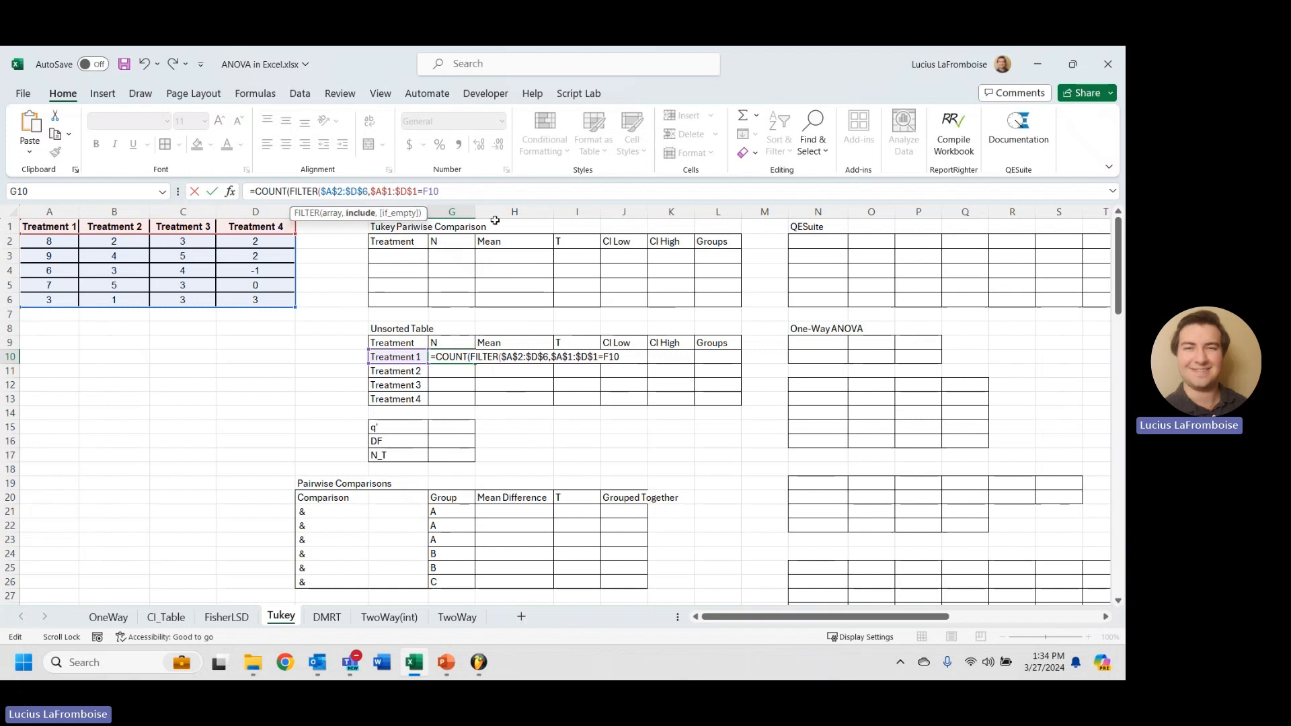
key(Return)
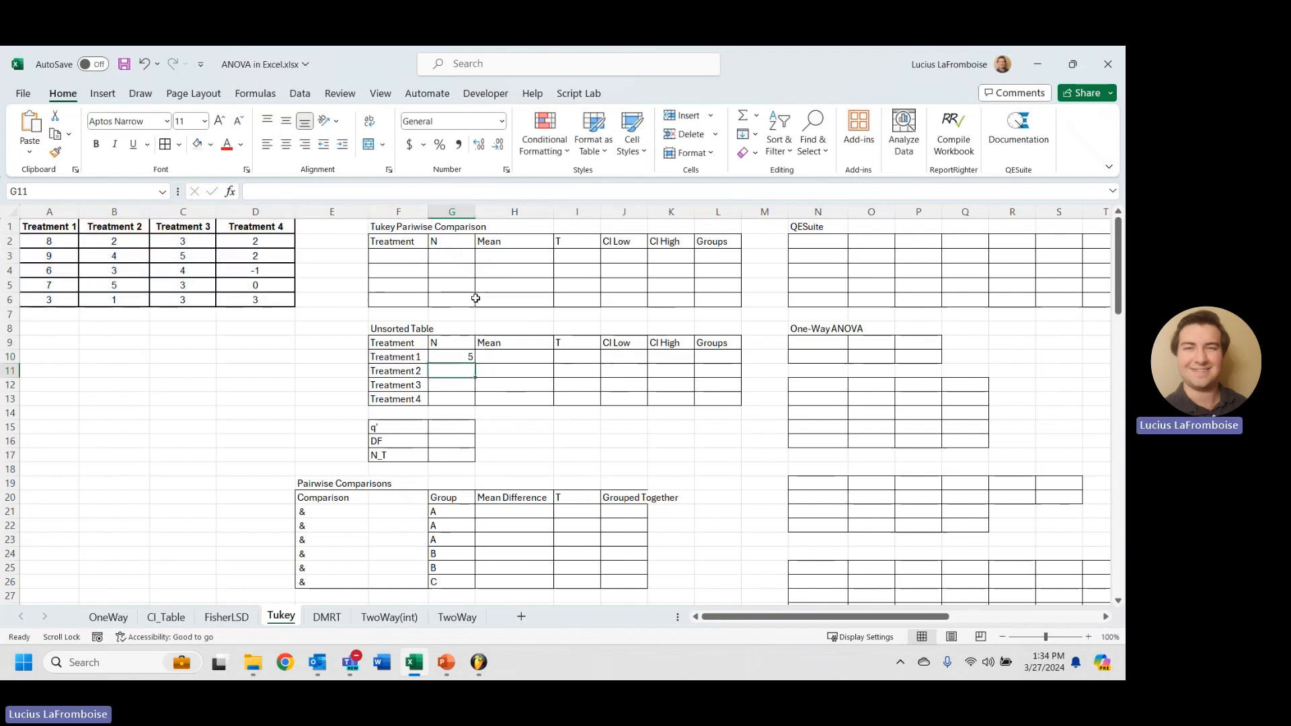
click(461, 360)
double_click(475, 364)
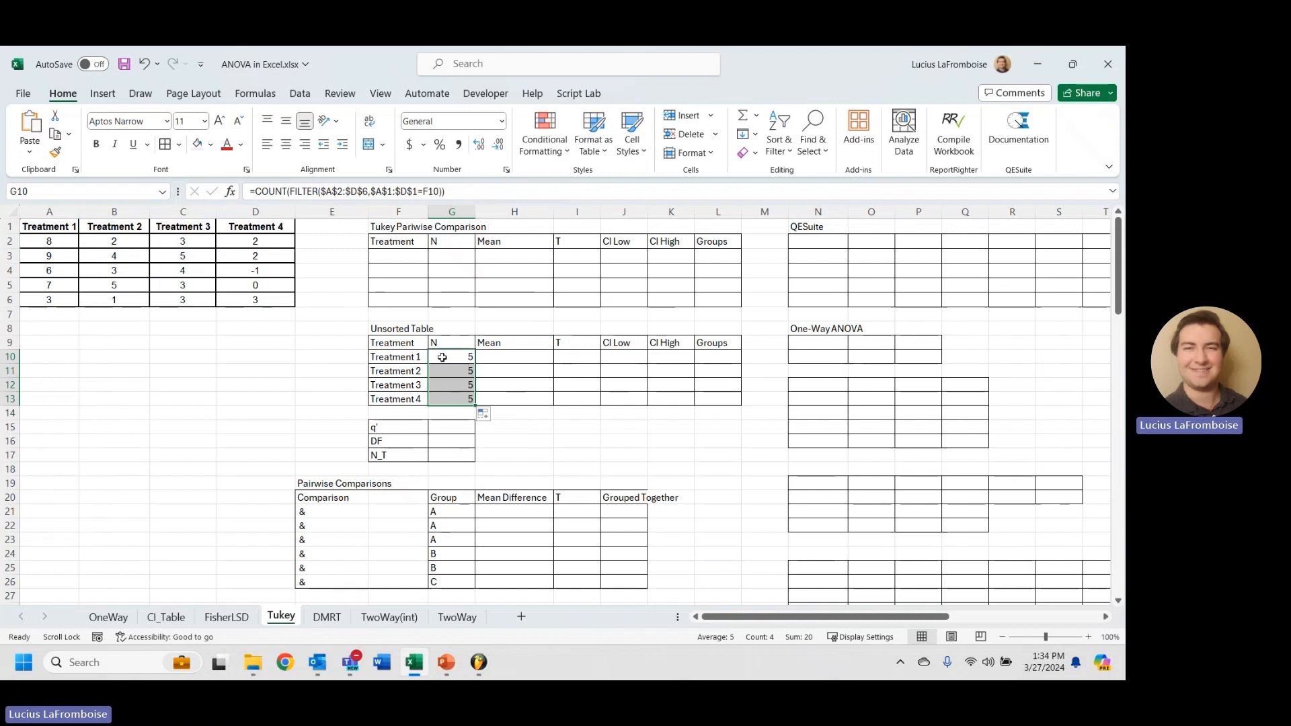
Reuse the G10 formula in H10 as =AVERAGE(FILTER($A$2:$D$6,$A$1:$D$1=F10)) and fill it down the Mean column.
click(443, 358)
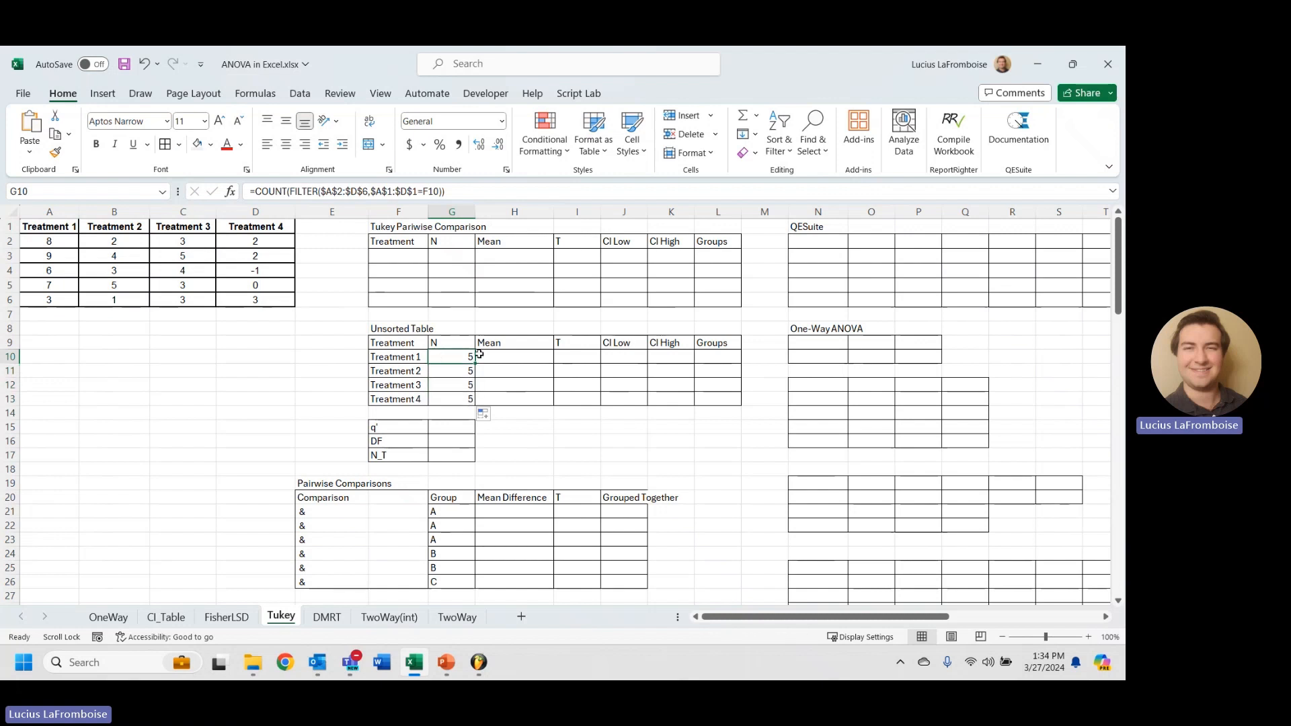
click(460, 192)
key(Escape)
double_click(508, 357)
text(=COUNT(FILTER($A$2:$D$6,$A$1:$D$1=F10)))
double_click(509, 357)
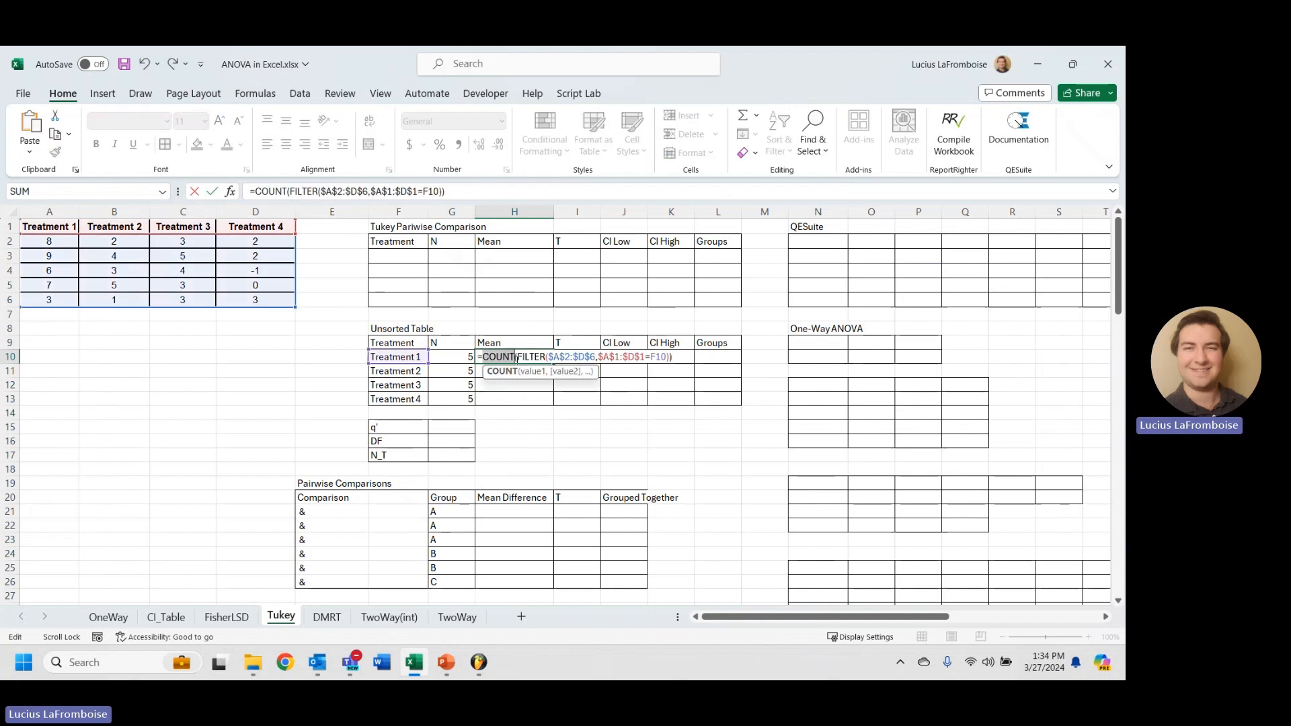
text(Average)
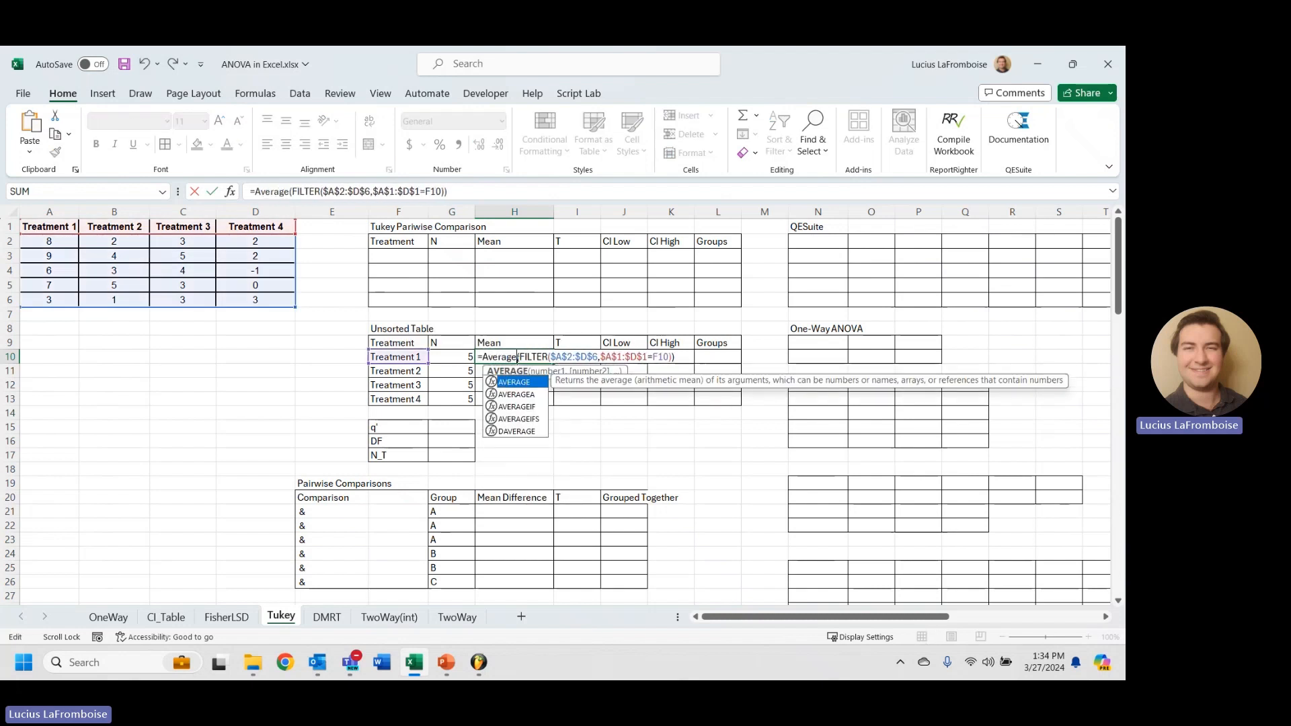
key(Return)
click(516, 357)
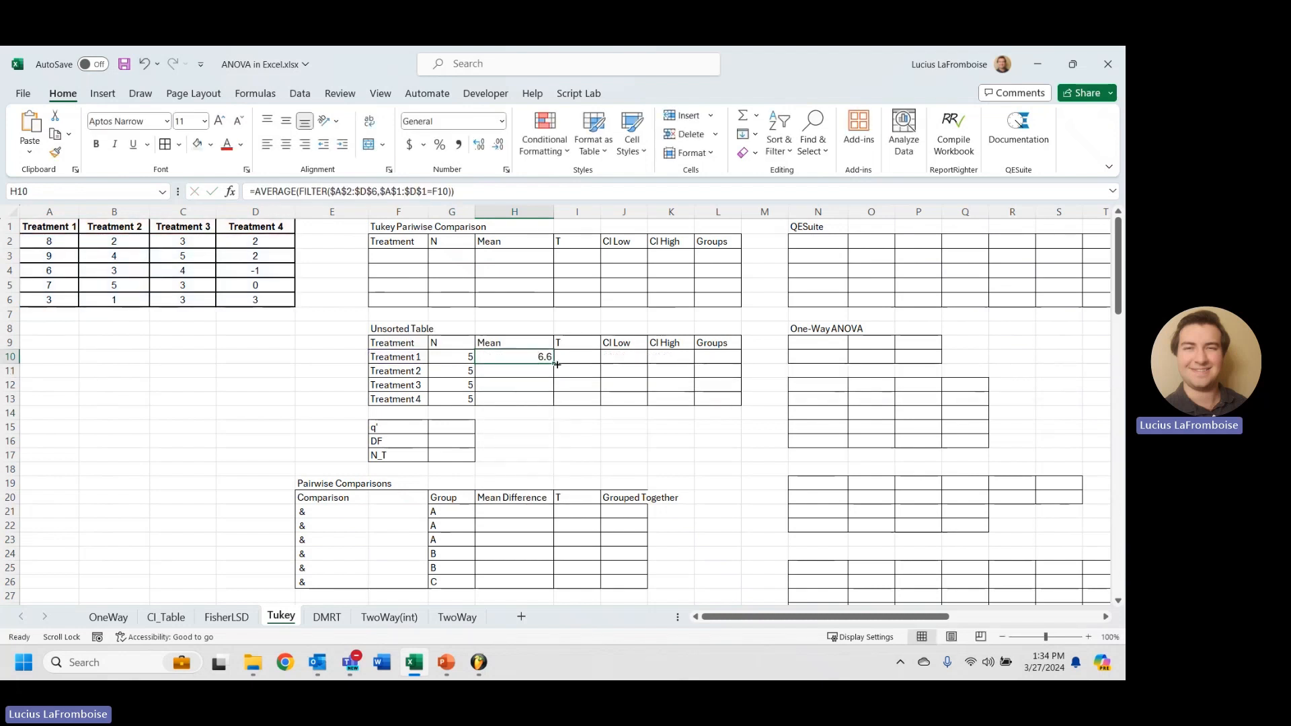
double_click(557, 364)
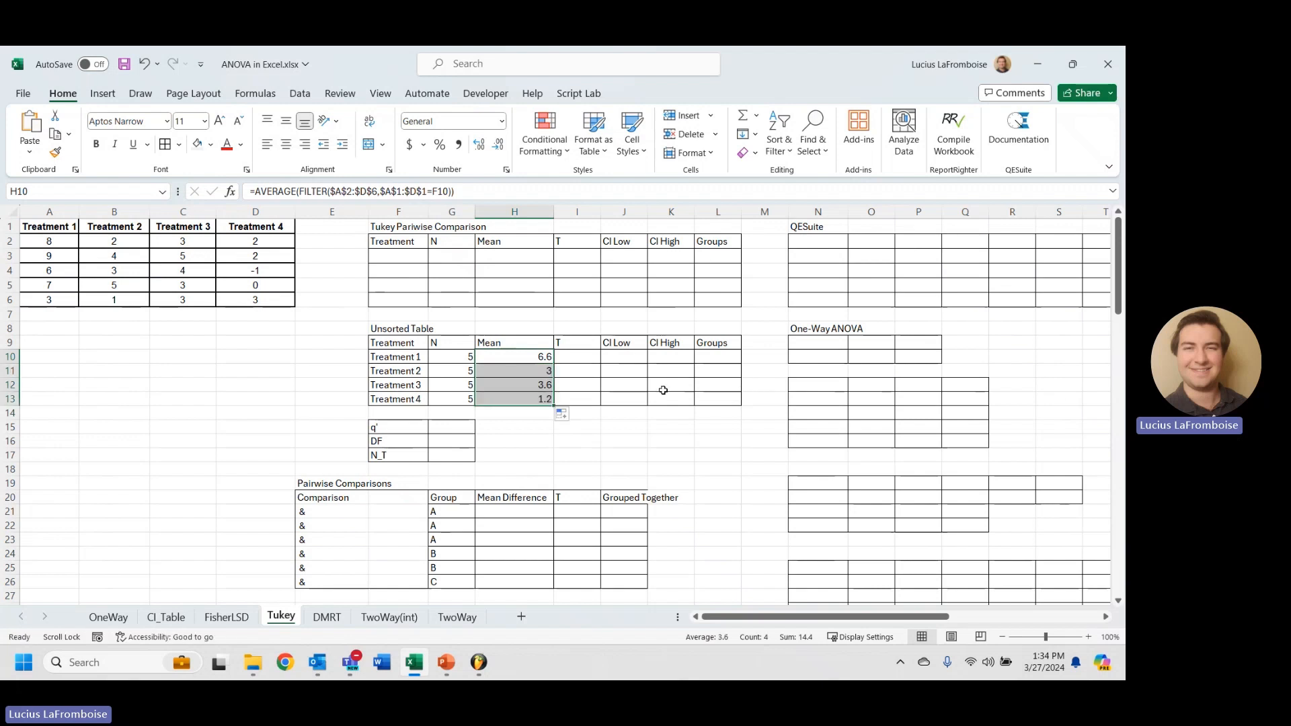
click(632, 438)
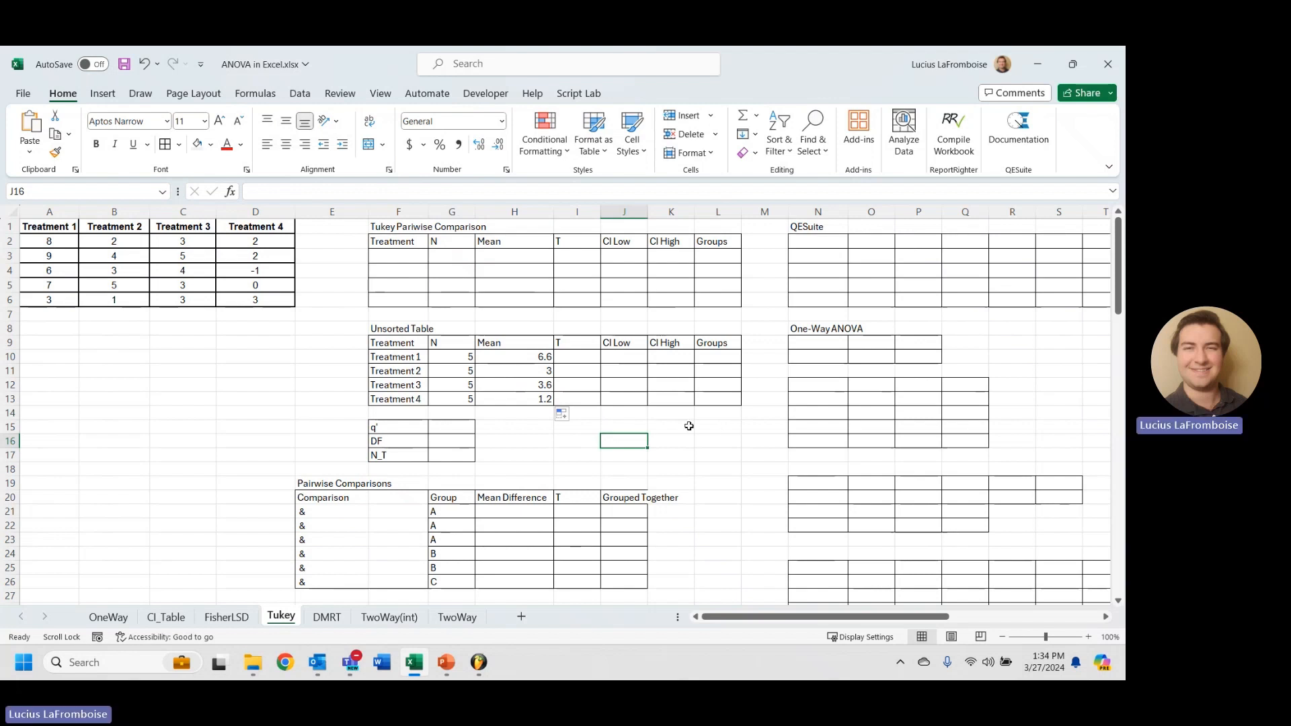
click(466, 428)
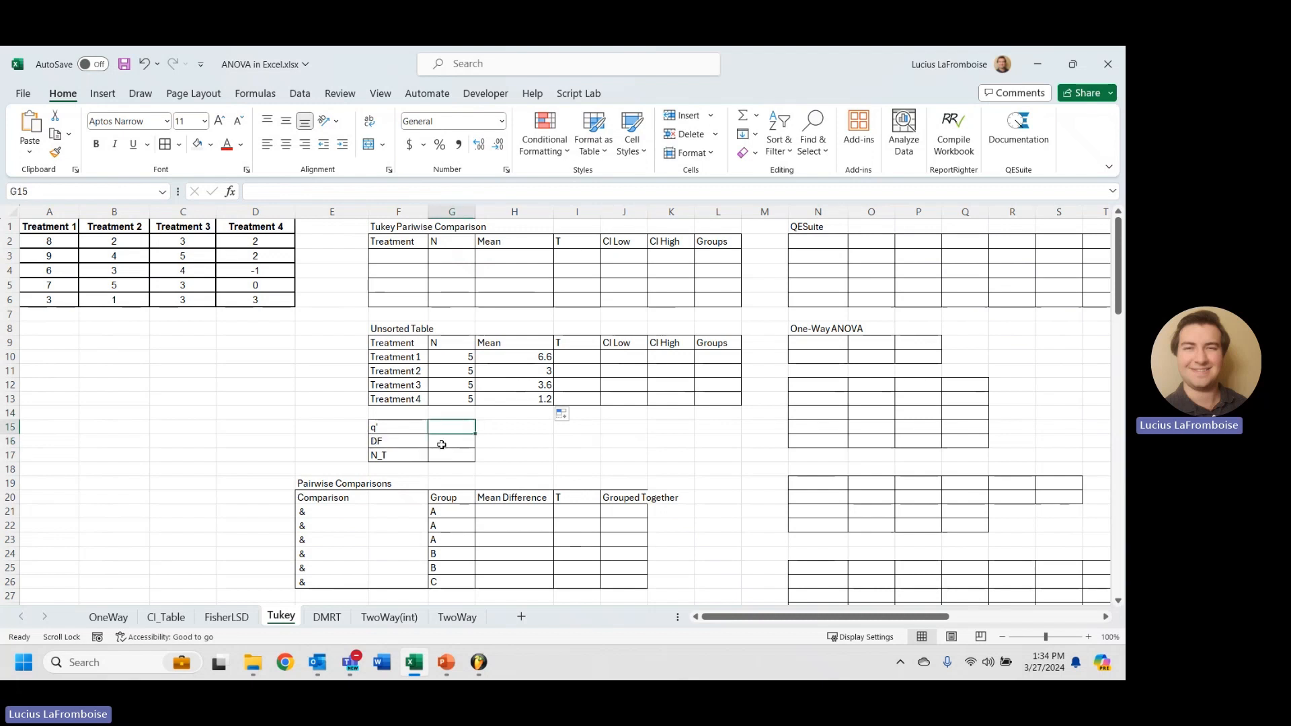
click(388, 444)
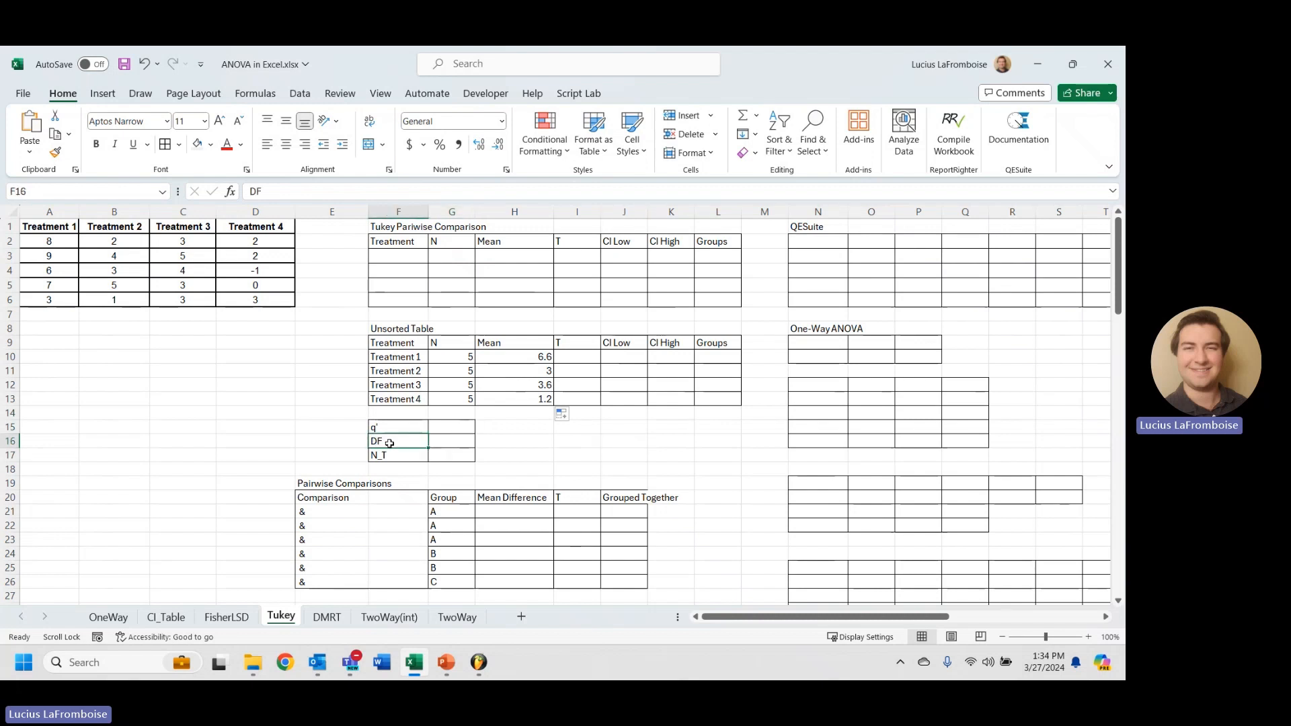
click(417, 459)
click(454, 455)
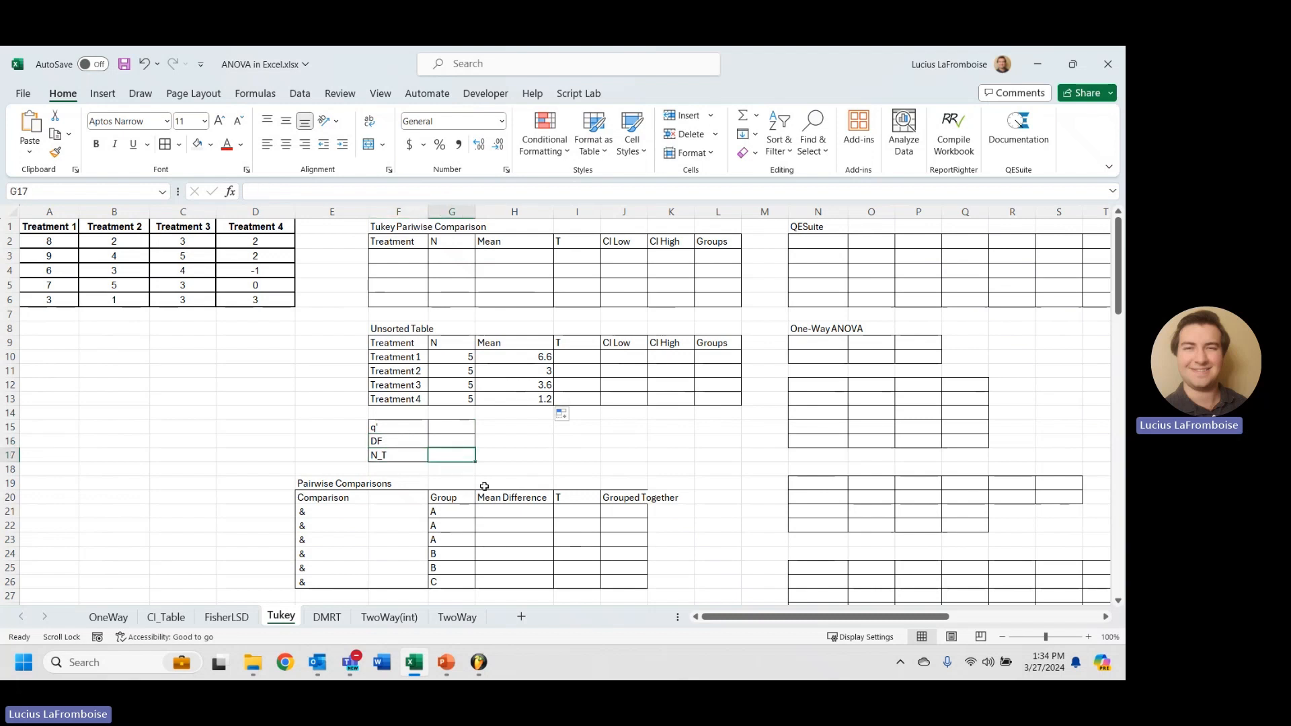
Generate the one-way ANOVA output in N9 with =QE.ANOVAONEWAY(A1:D6) and check its p-value.
click(818, 345)
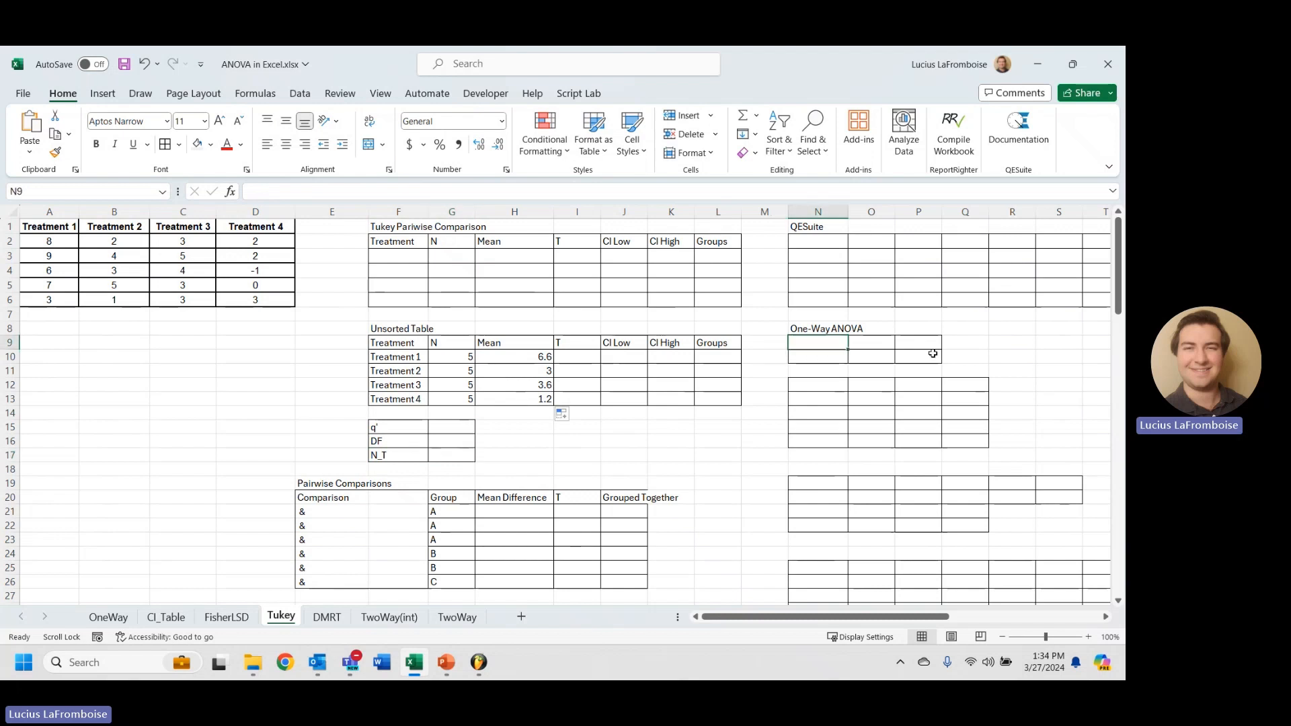
text(=qe)
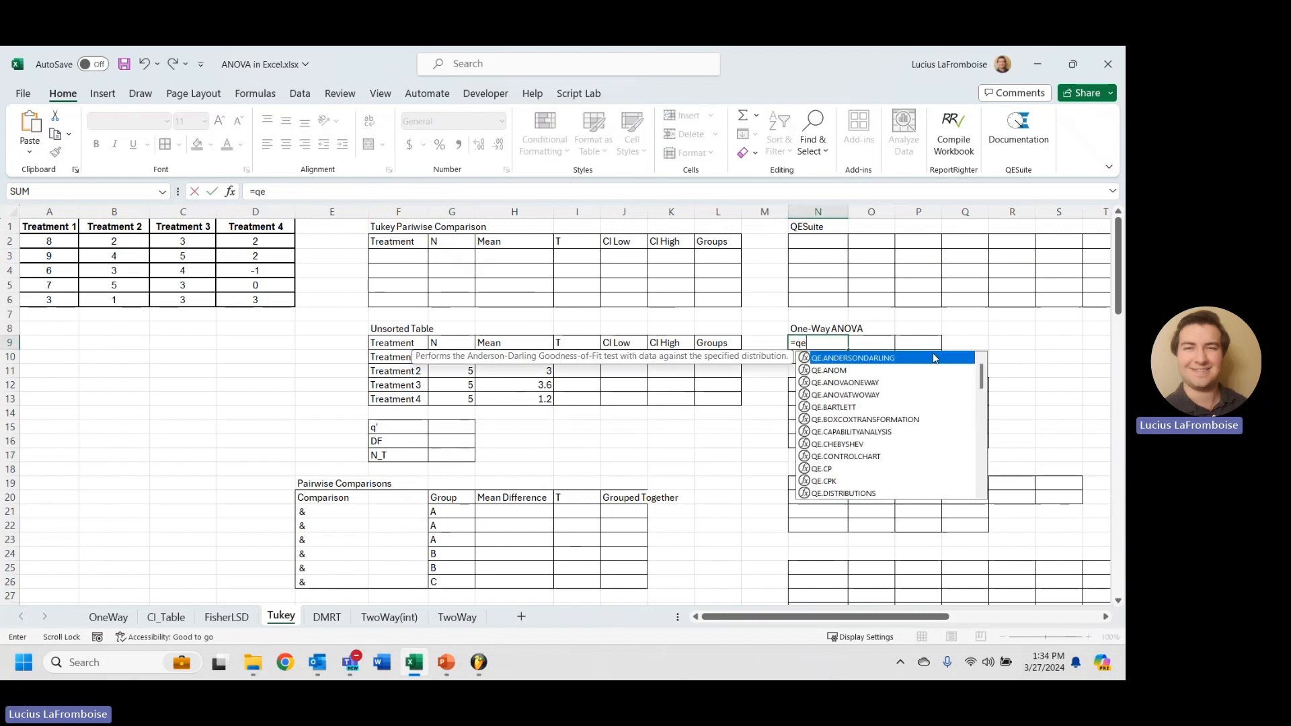
text(.anov)
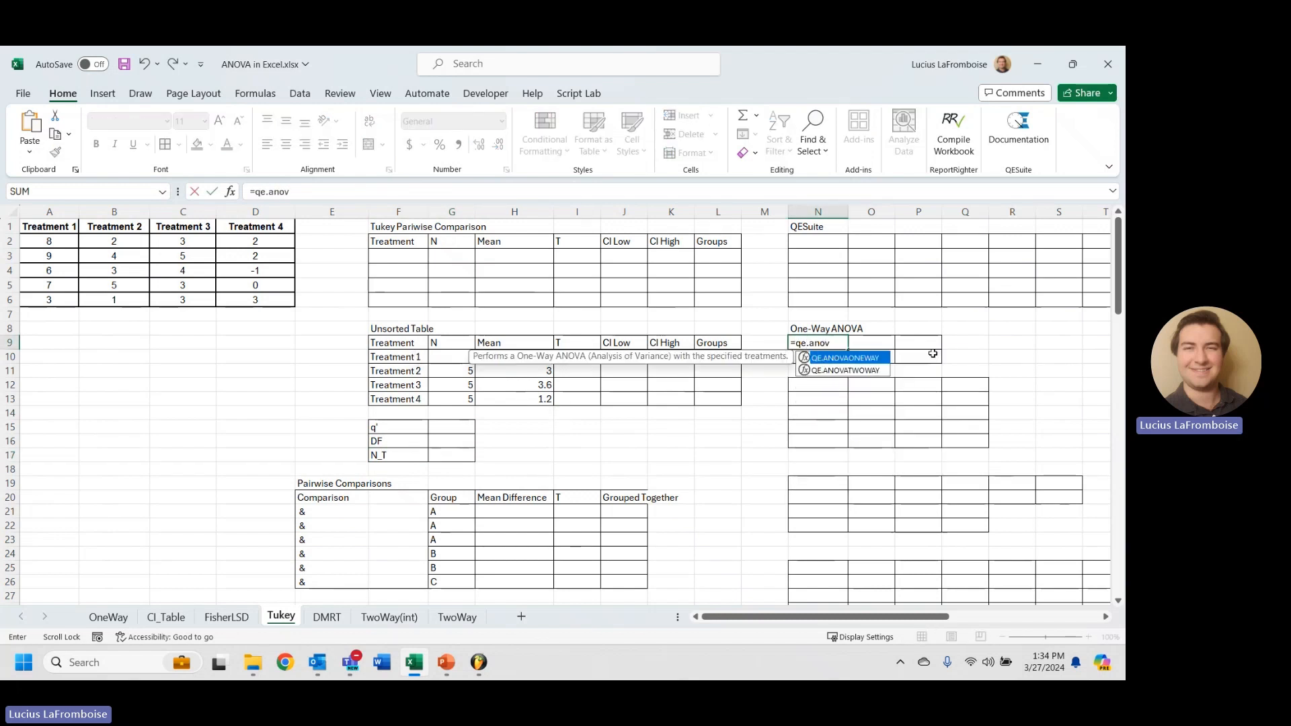
key(Tab)
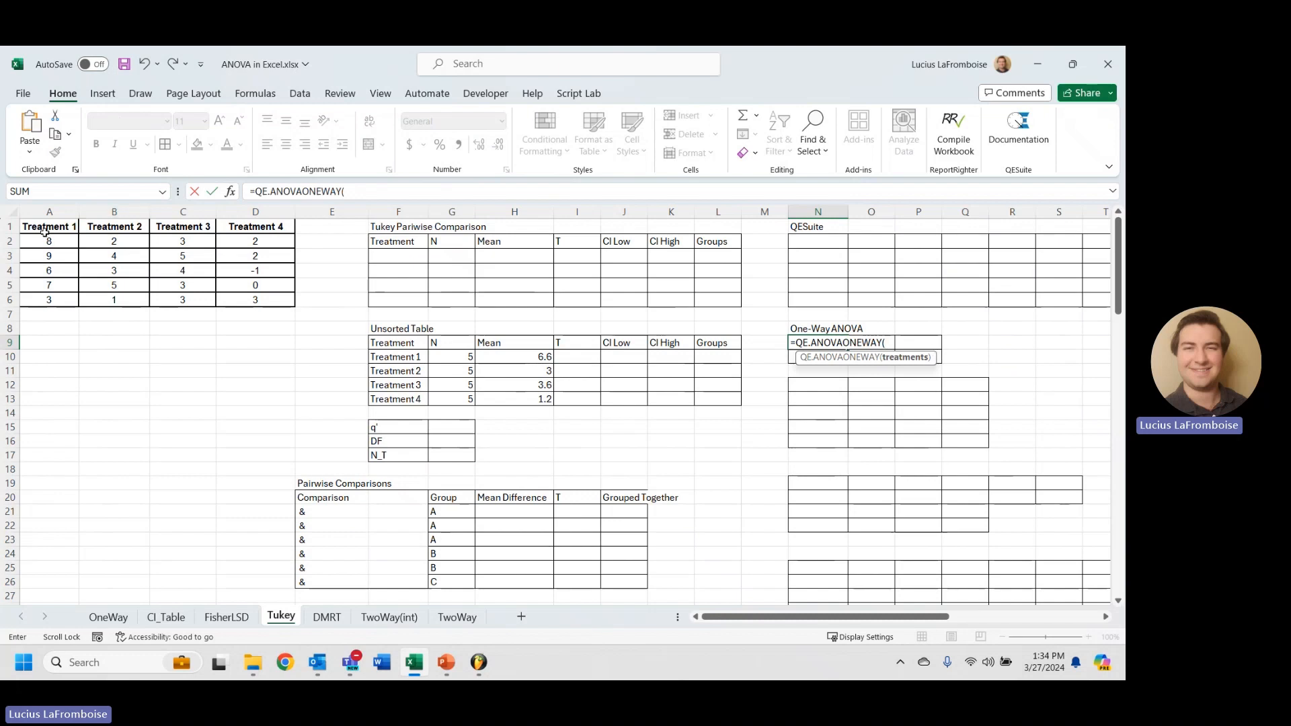
drag(46, 233, 282, 298)
key(Return)
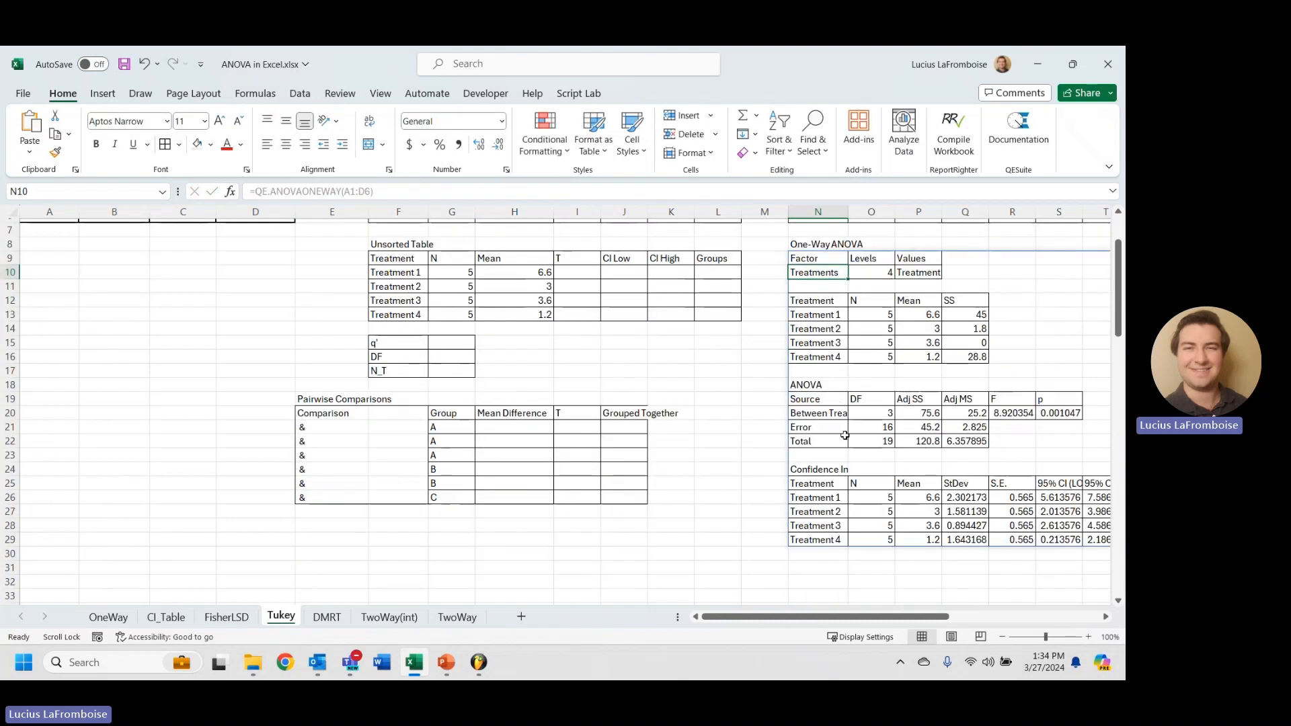
click(1068, 498)
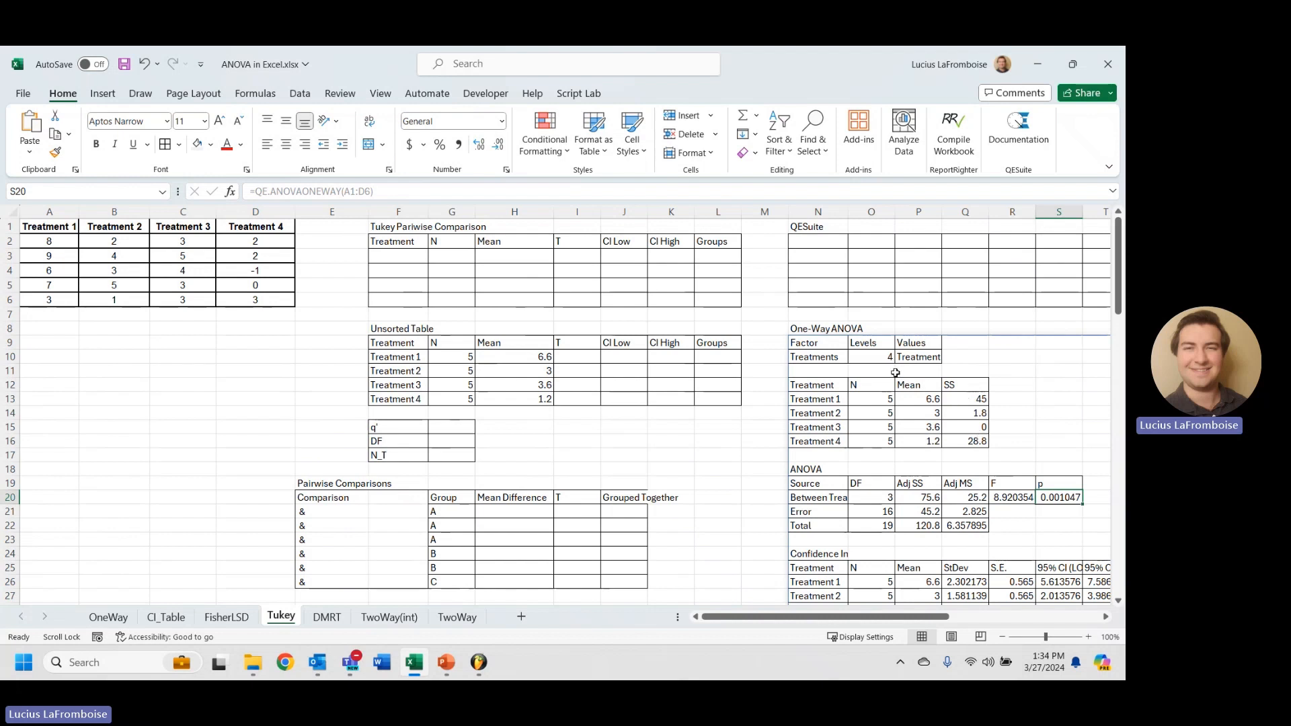
Link the N_T value in G17 to the ANOVA's number of treatment levels with =O10.
click(427, 456)
click(434, 456)
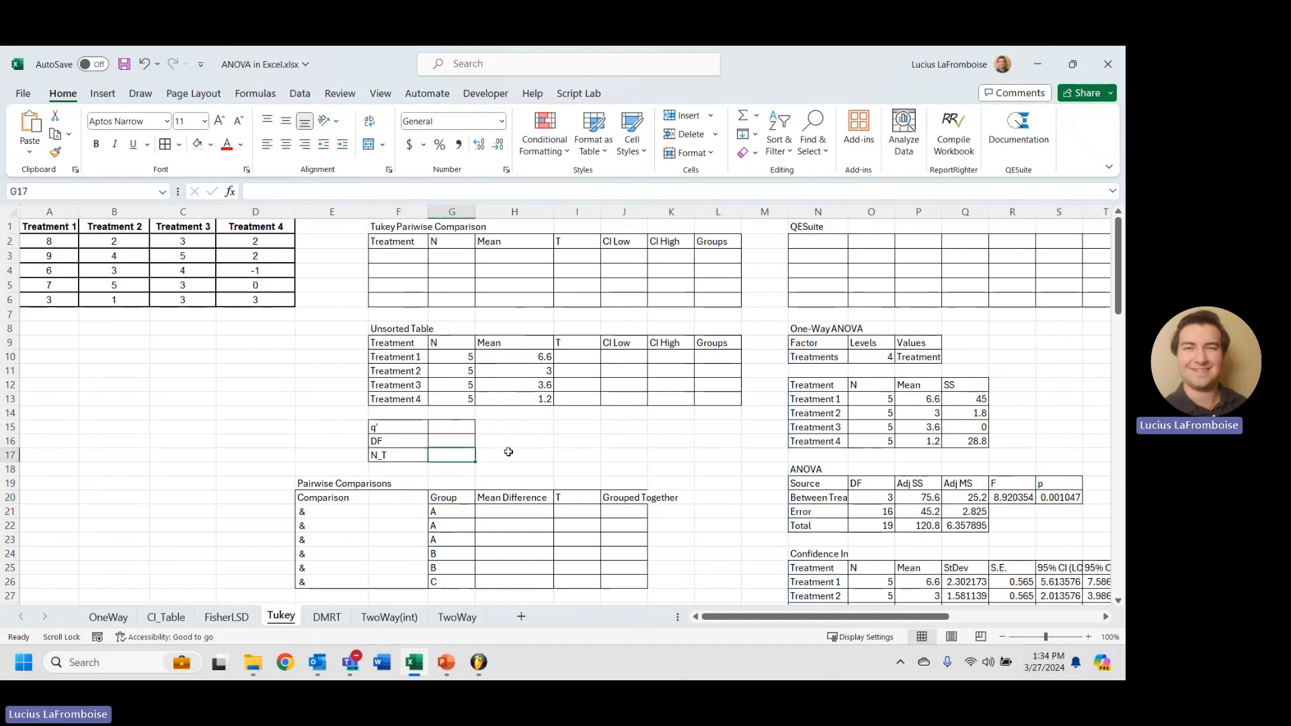
text(=)
click(865, 365)
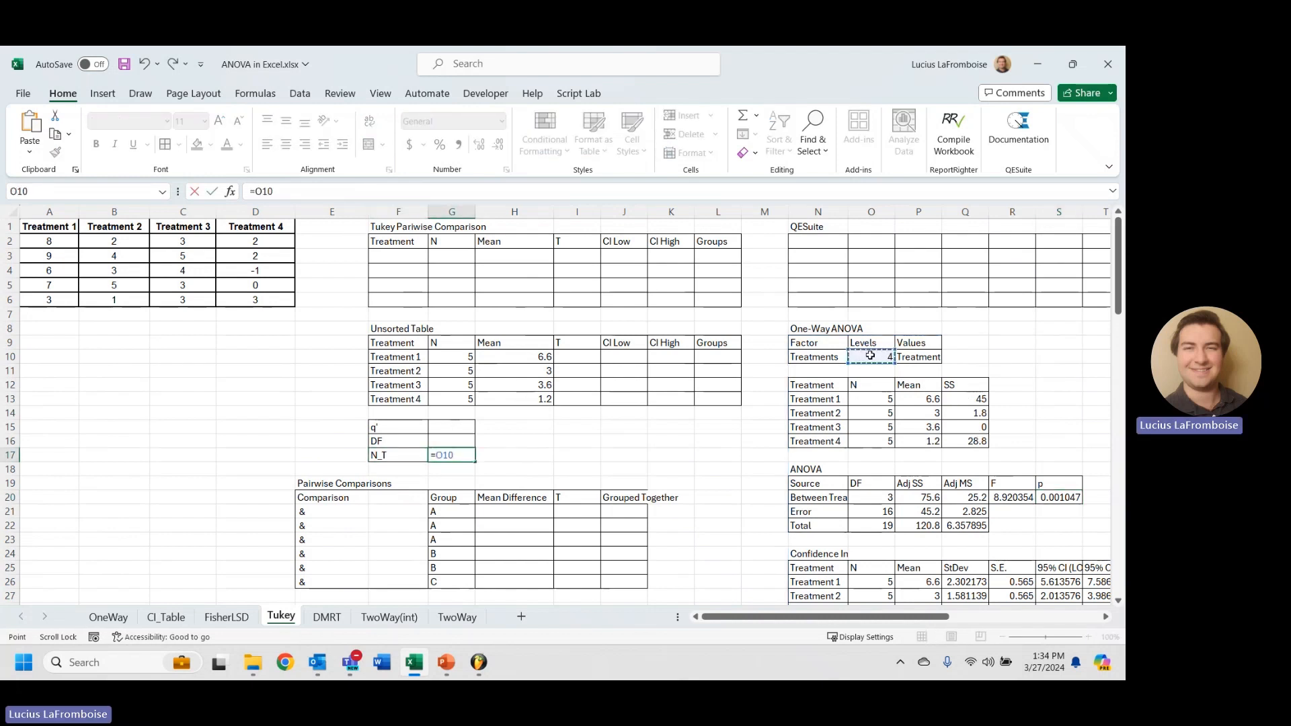
key(Return)
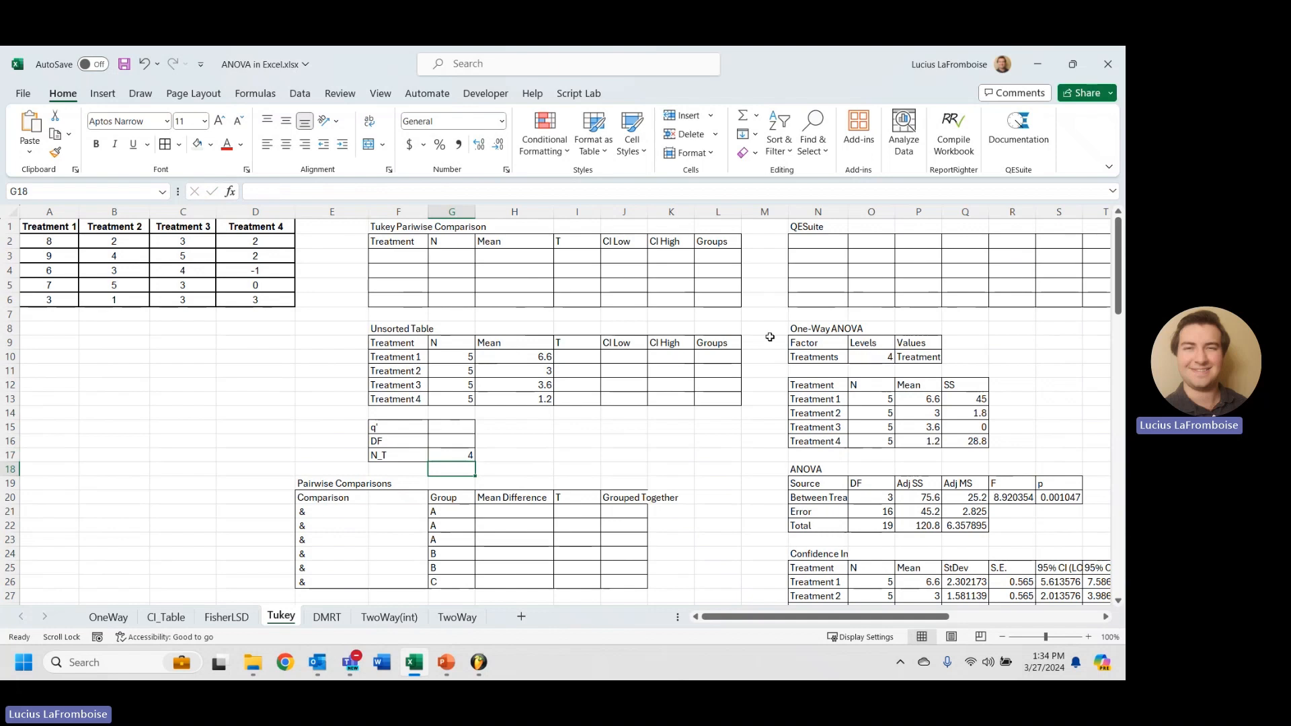
Link the DF value in G16 to the error degrees of freedom in the ANOVA table with =O21.
click(456, 443)
text(=)
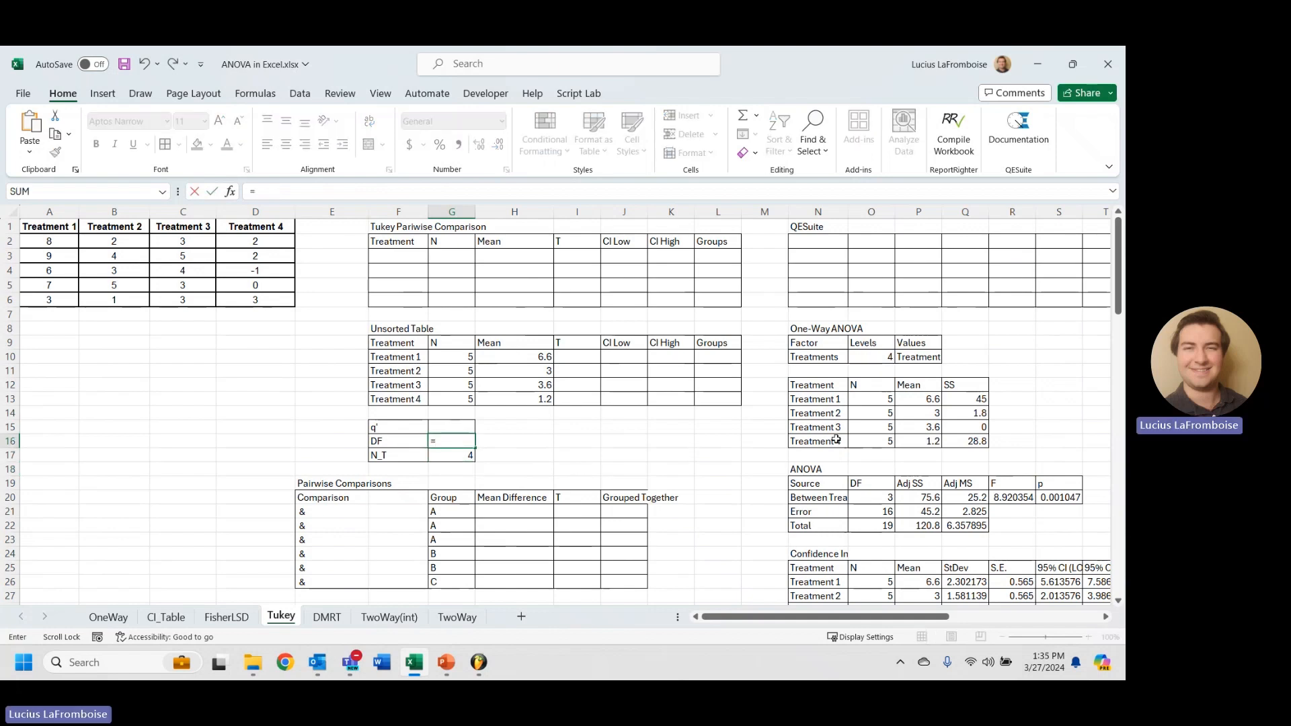
scroll(836, 440, down, 3)
click(881, 387)
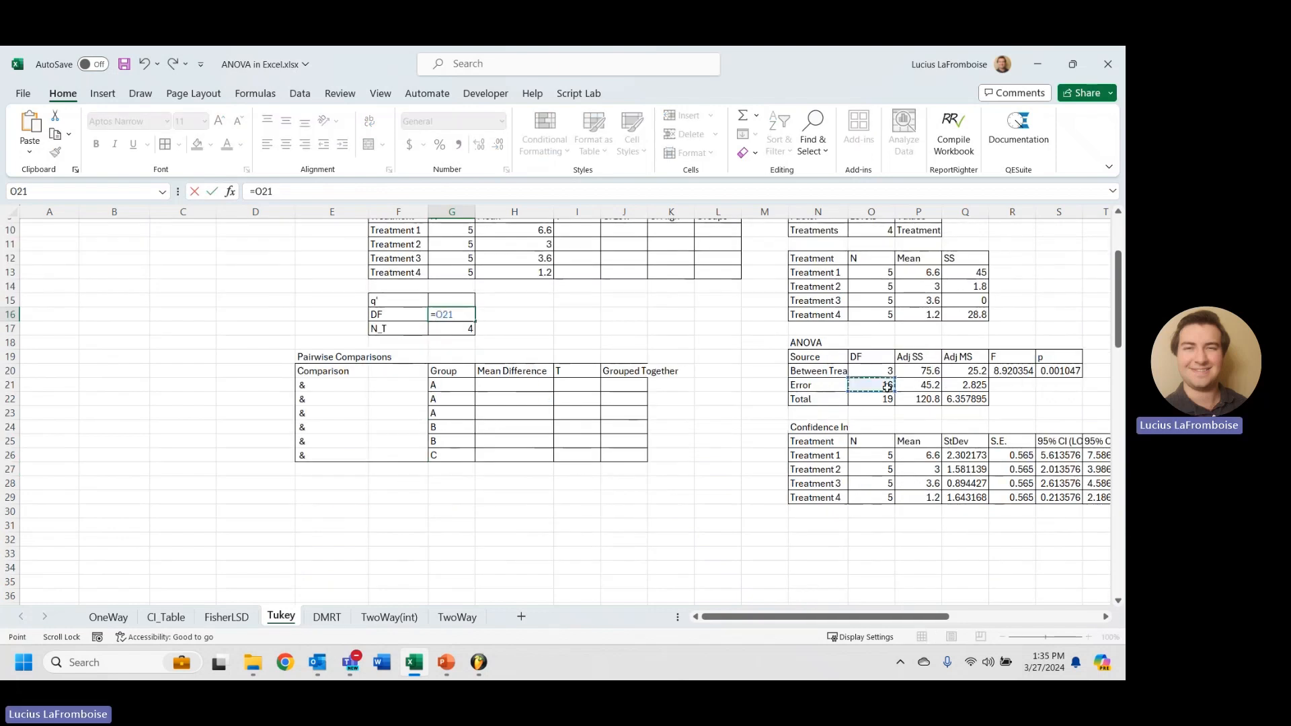
key(Return)
scroll(739, 471, up, 3)
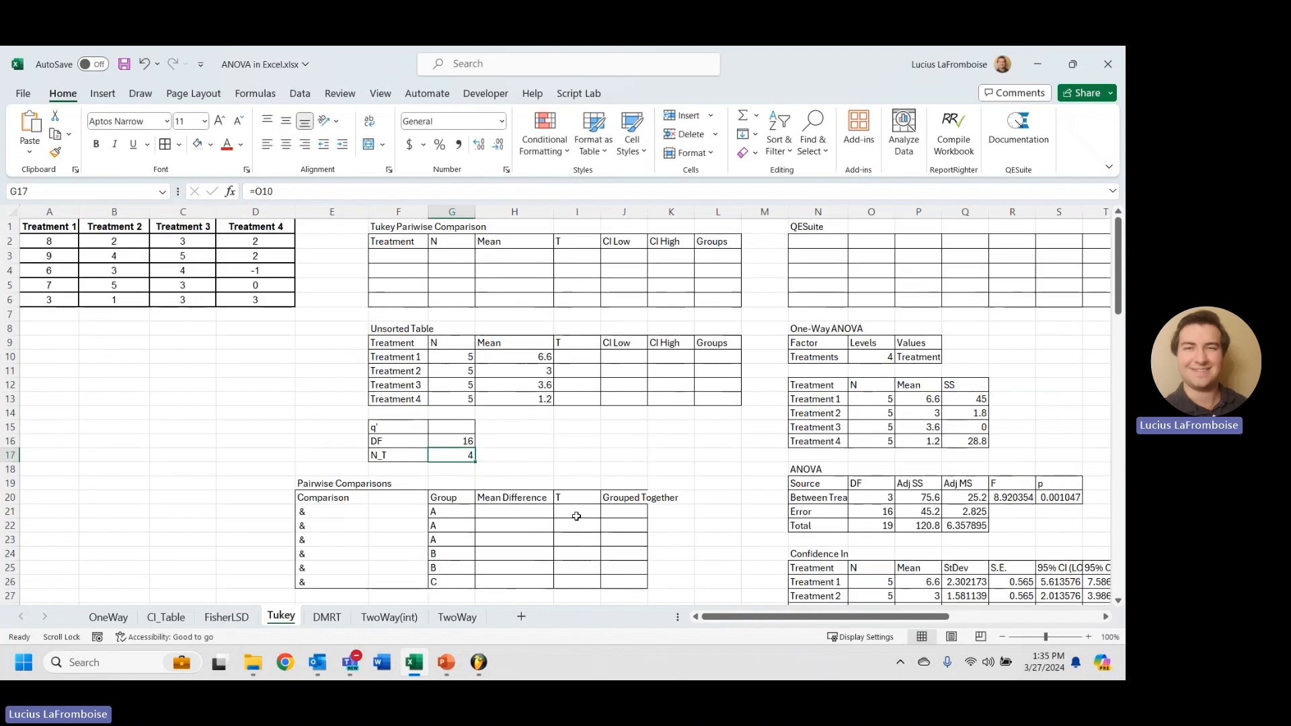
Examine the Studentized Range Distribution table, including its DF rows and its N_T column headings.
drag(743, 619, 899, 611)
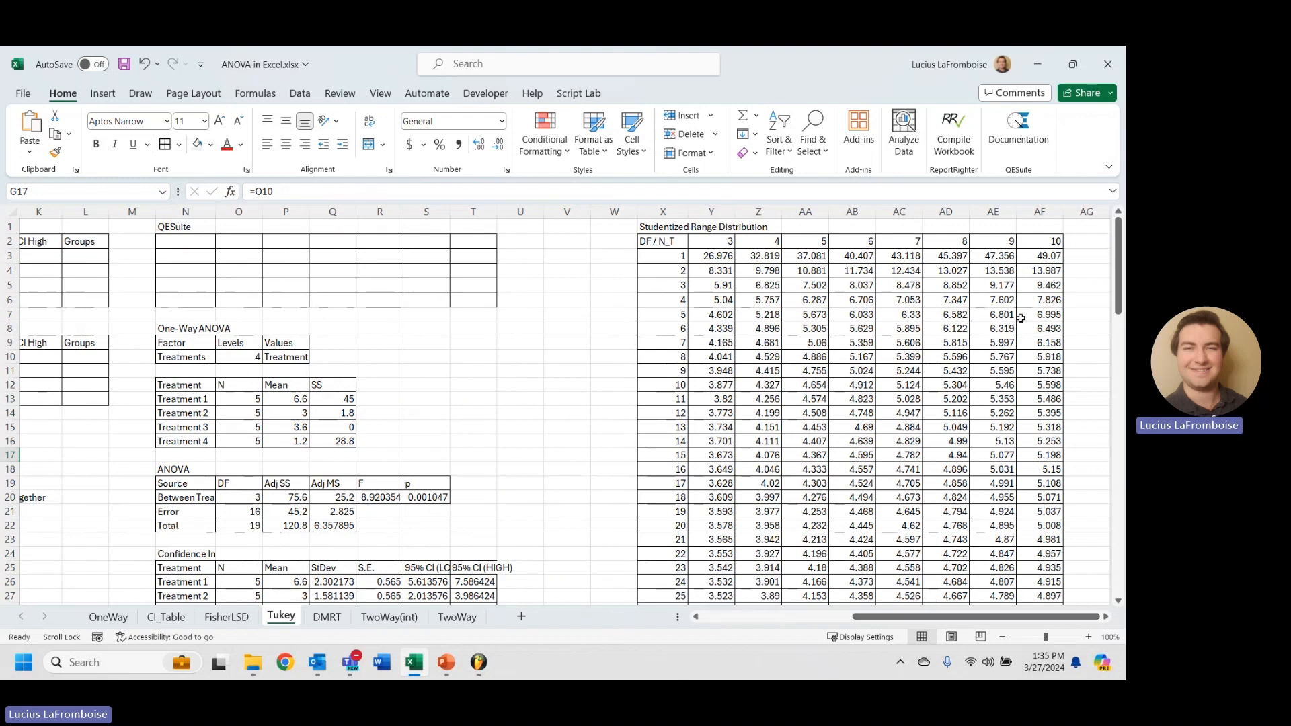
scroll(916, 314, down, 20)
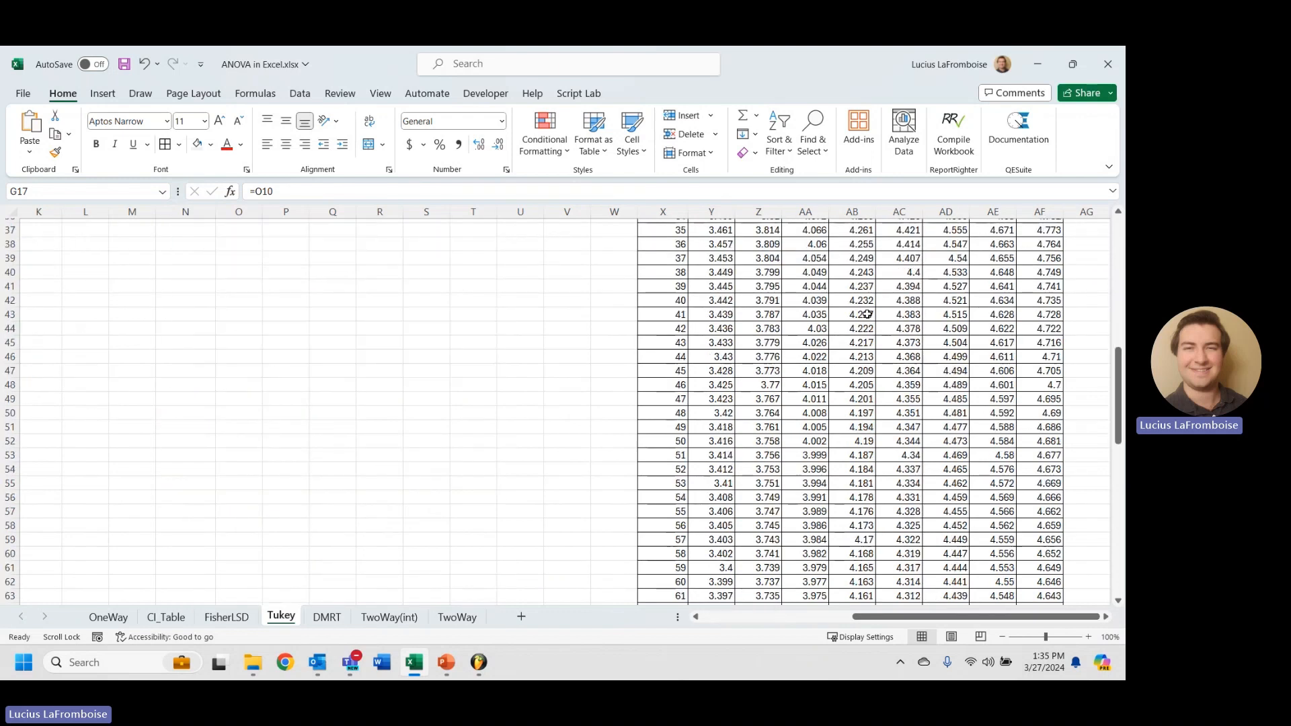
scroll(880, 333, up, 20)
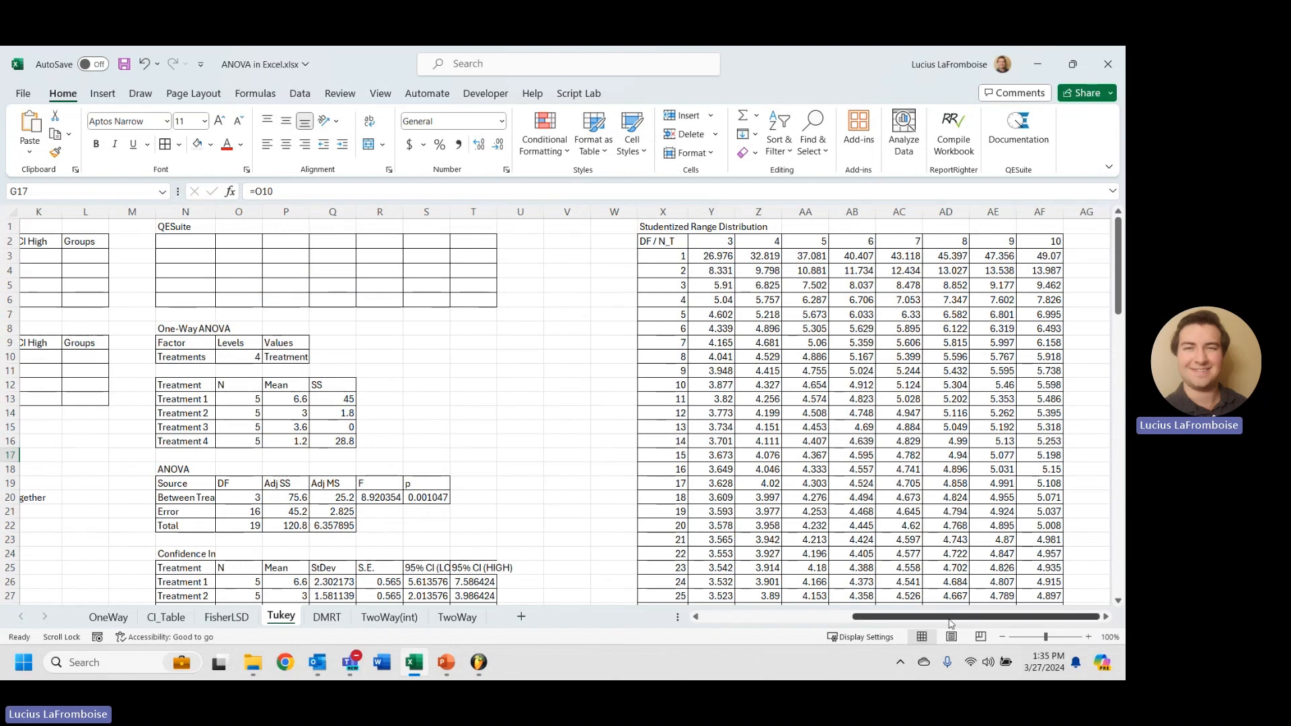
drag(949, 619, 873, 619)
drag(751, 258, 781, 430)
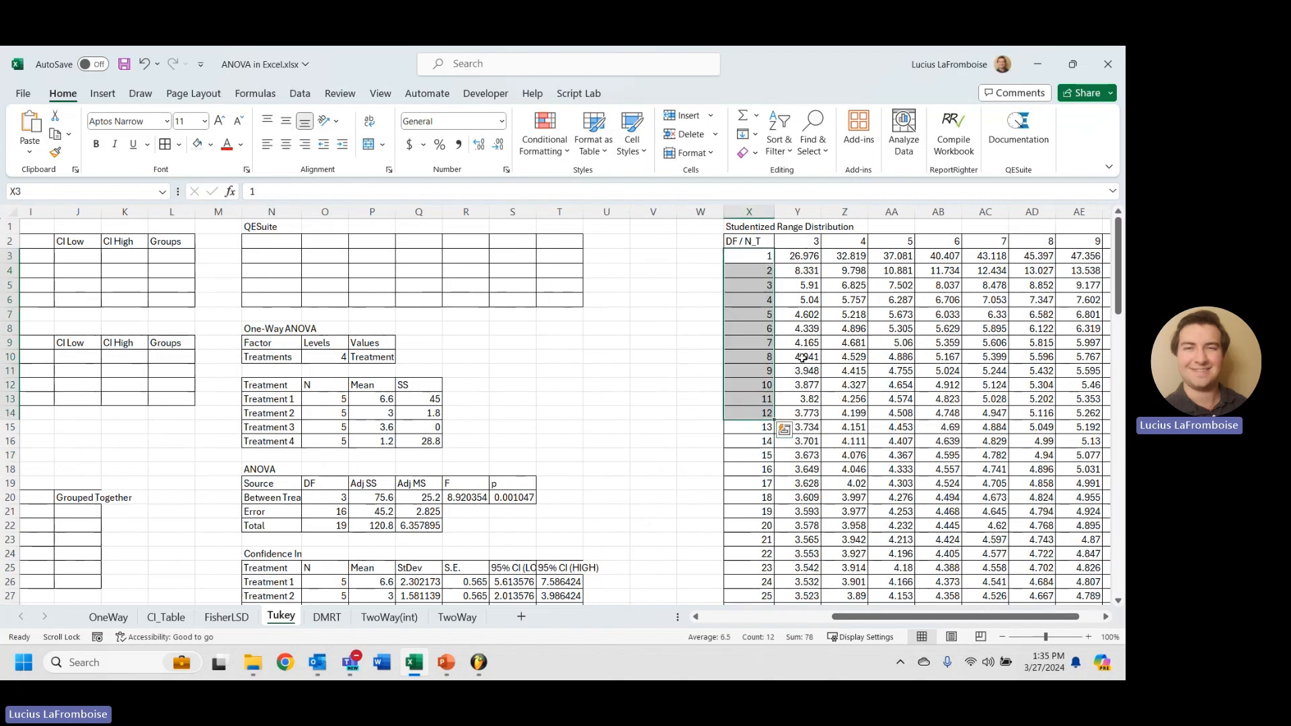
drag(800, 241, 987, 250)
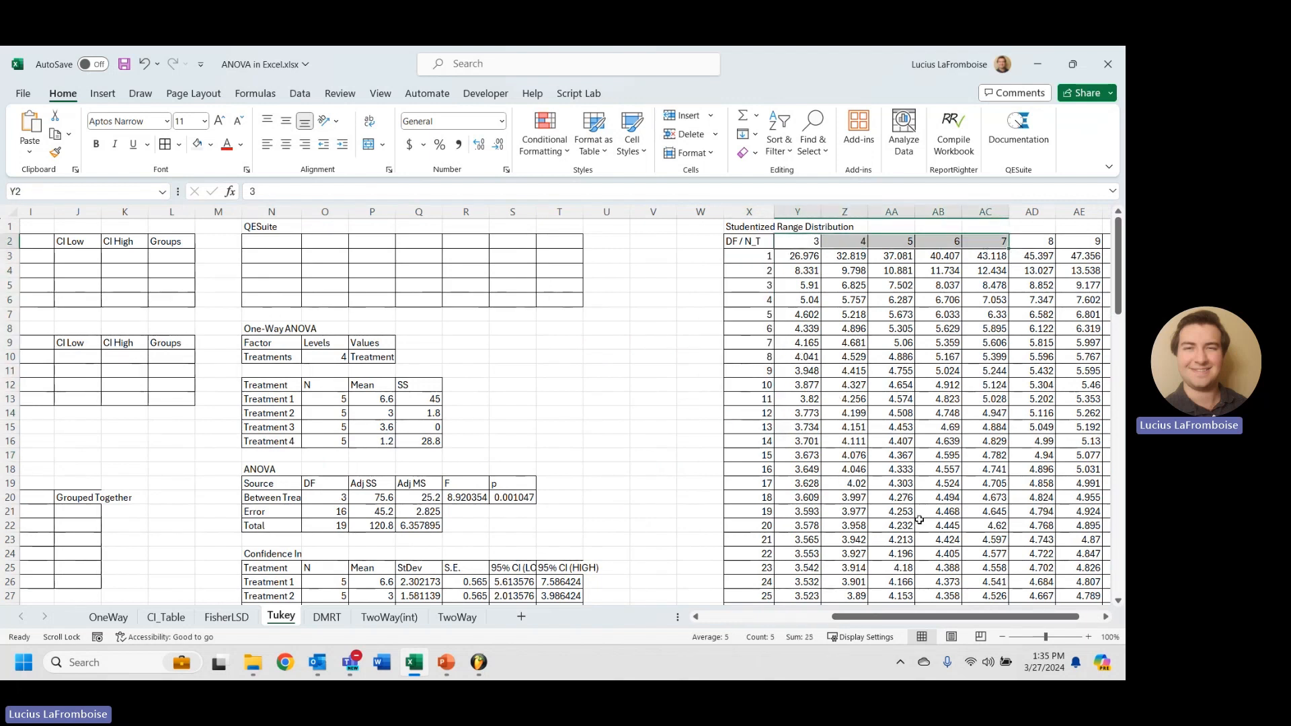
click(662, 401)
drag(905, 616, 784, 615)
Begin the q' formula in G15 with INDEX, using the Studentized Range Distribution values Y3:AF102 as the array.
click(466, 431)
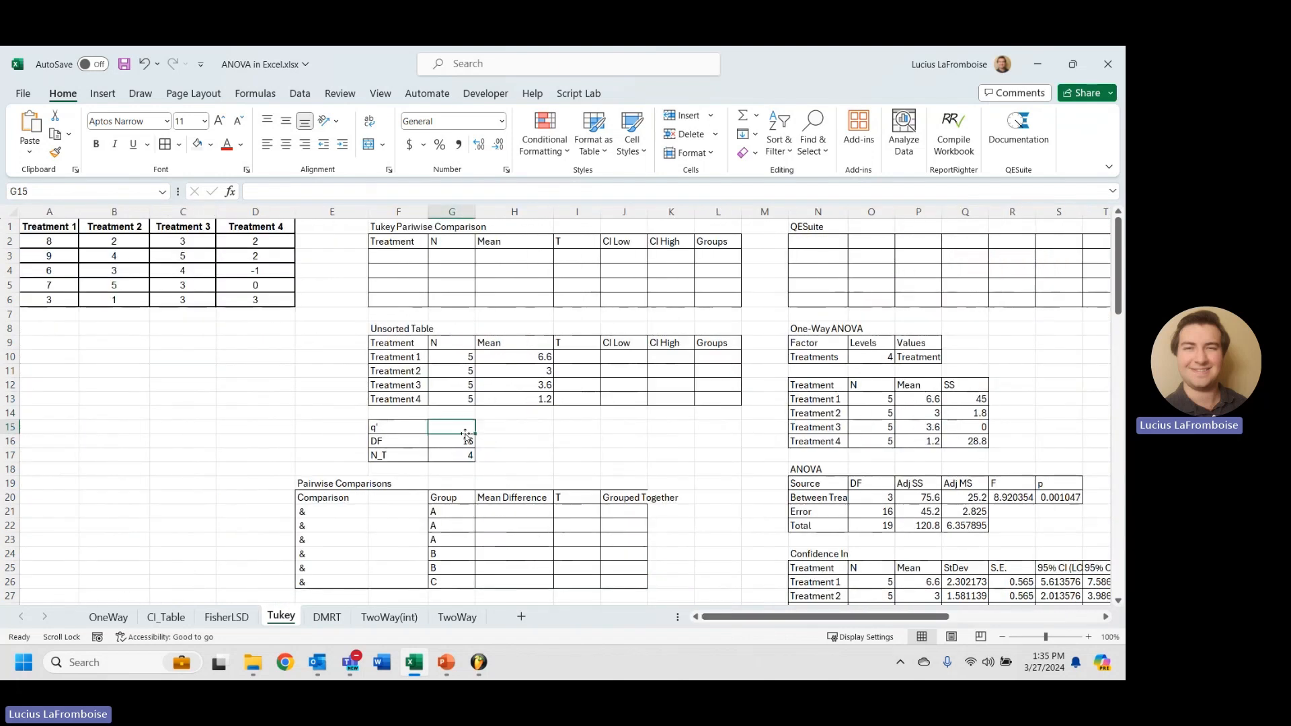
text(=INDEX()
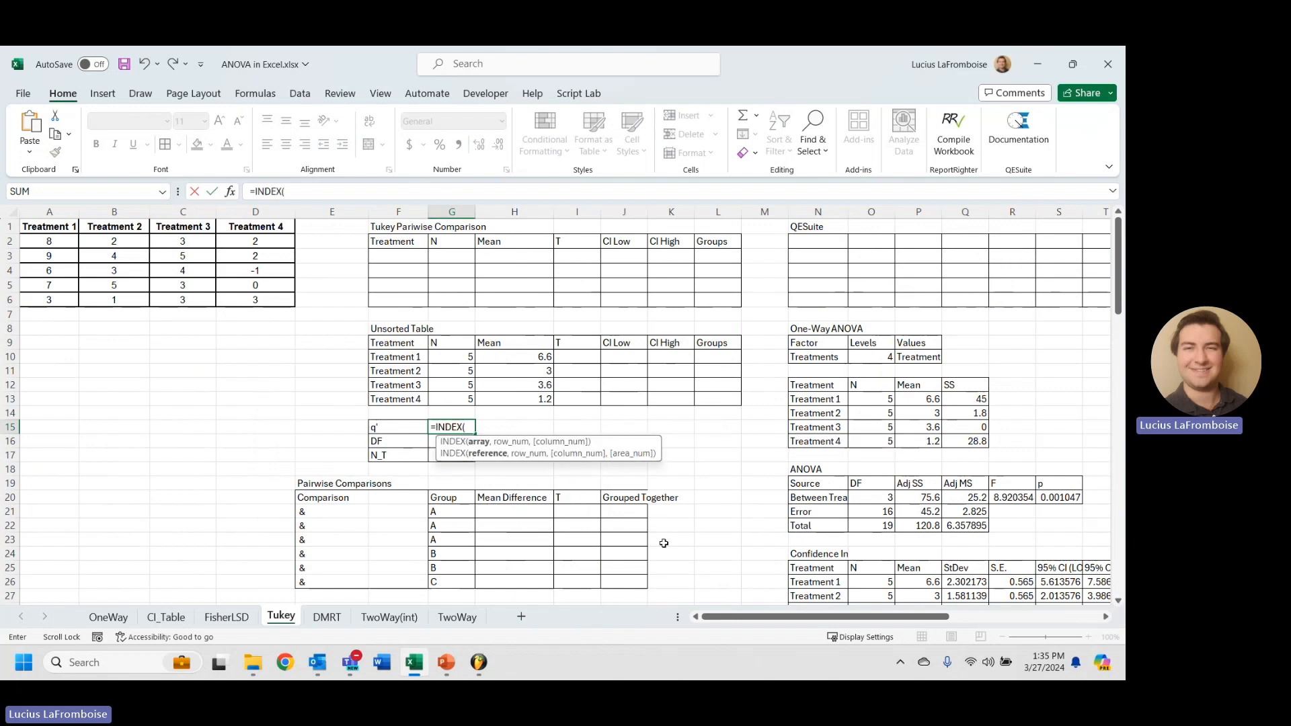
drag(750, 617, 893, 617)
click(756, 258)
key(ctrl+shift+Down)
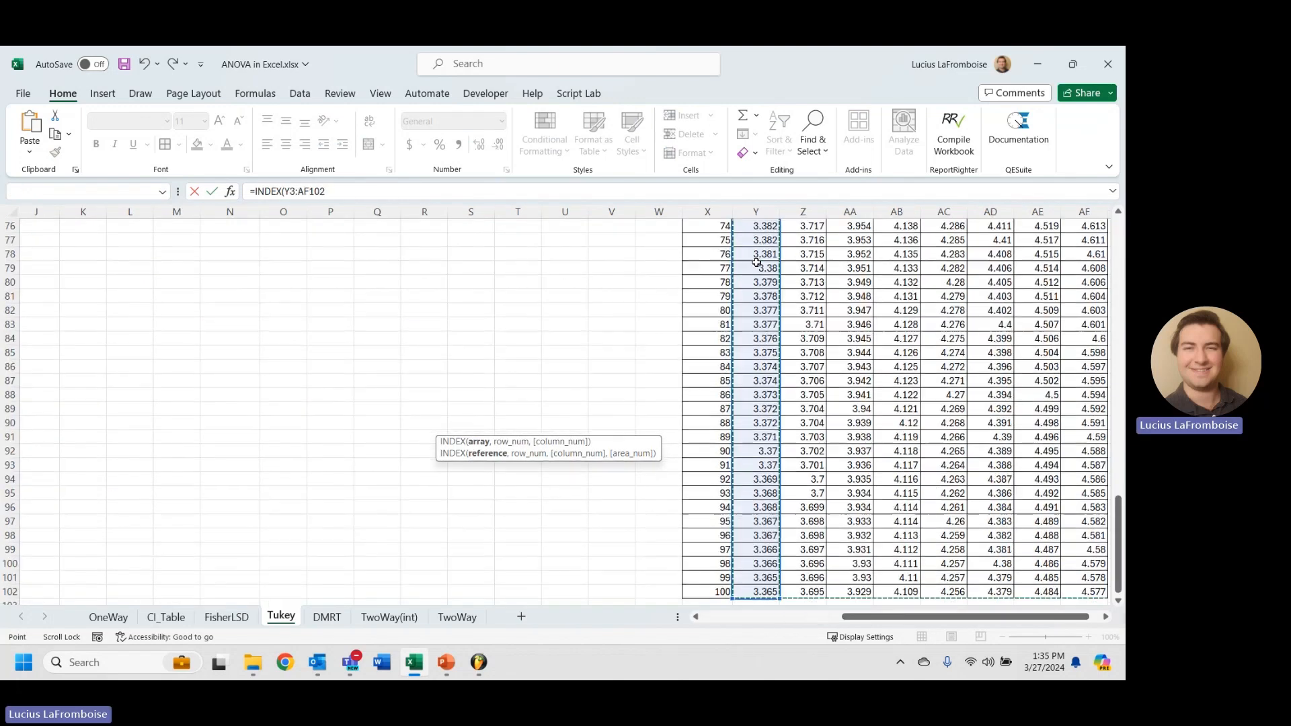
key(ctrl+shift+Right)
scroll(678, 280, up, 7)
scroll(703, 320, up, 18)
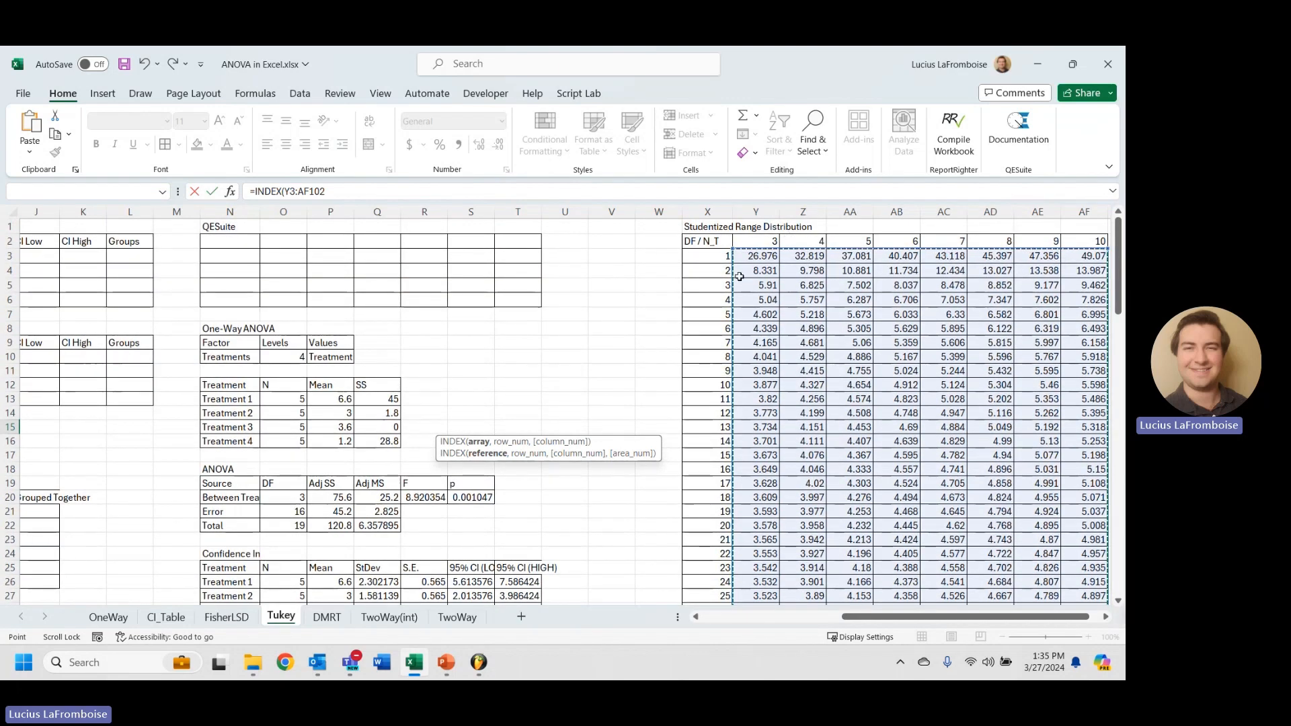
Use the DF value in G16 as the row number of the INDEX formula.
text(,)
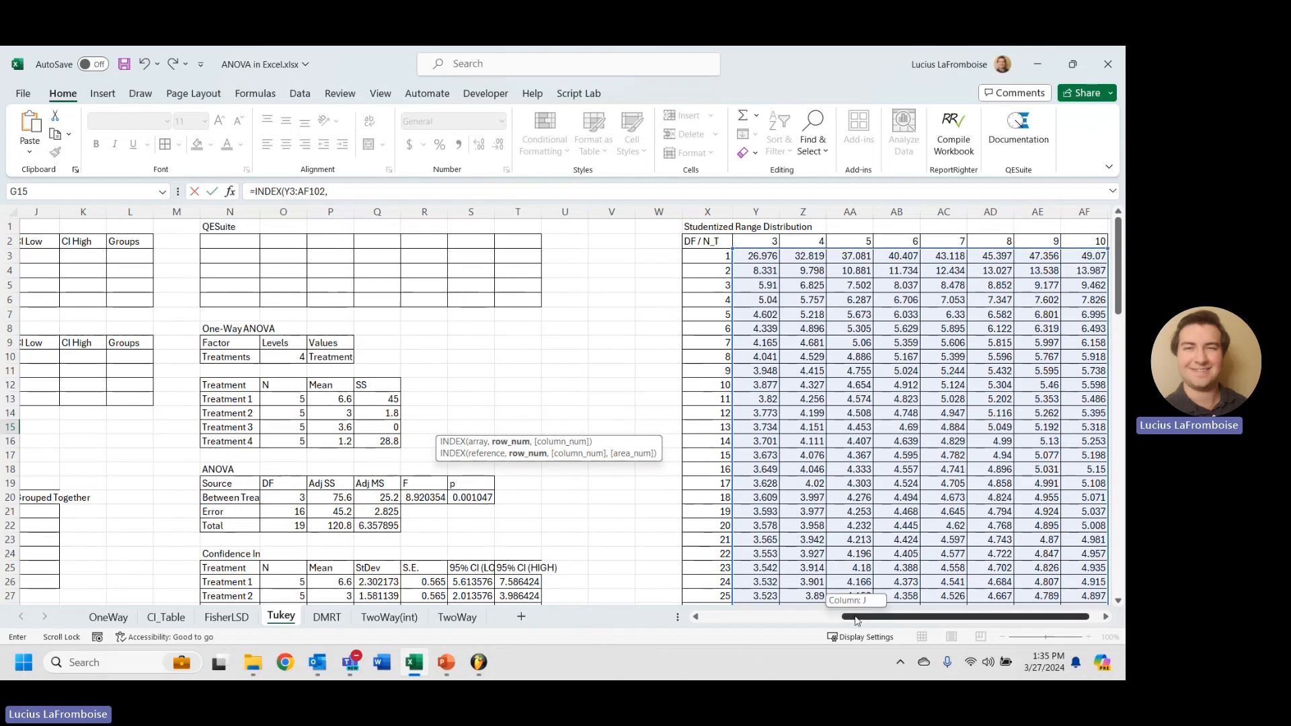
scroll(849, 587, left, 5)
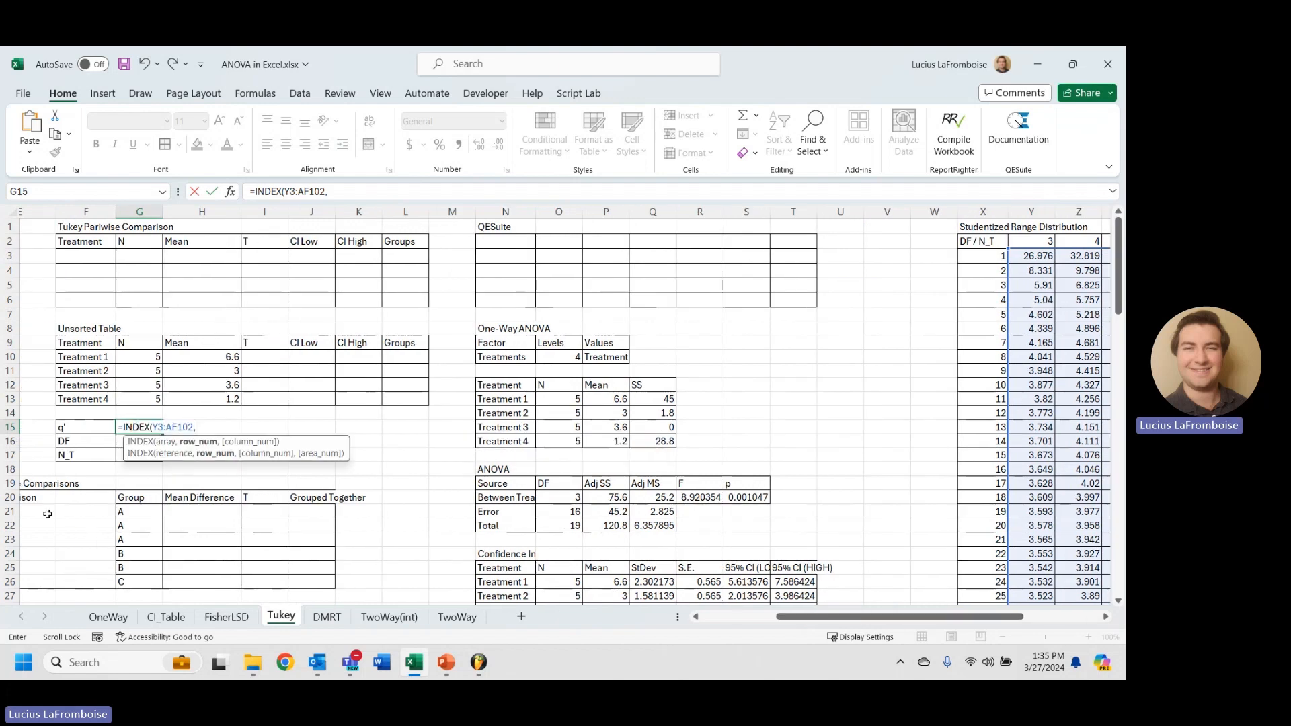
click(119, 443)
scroll(820, 624, right, 1)
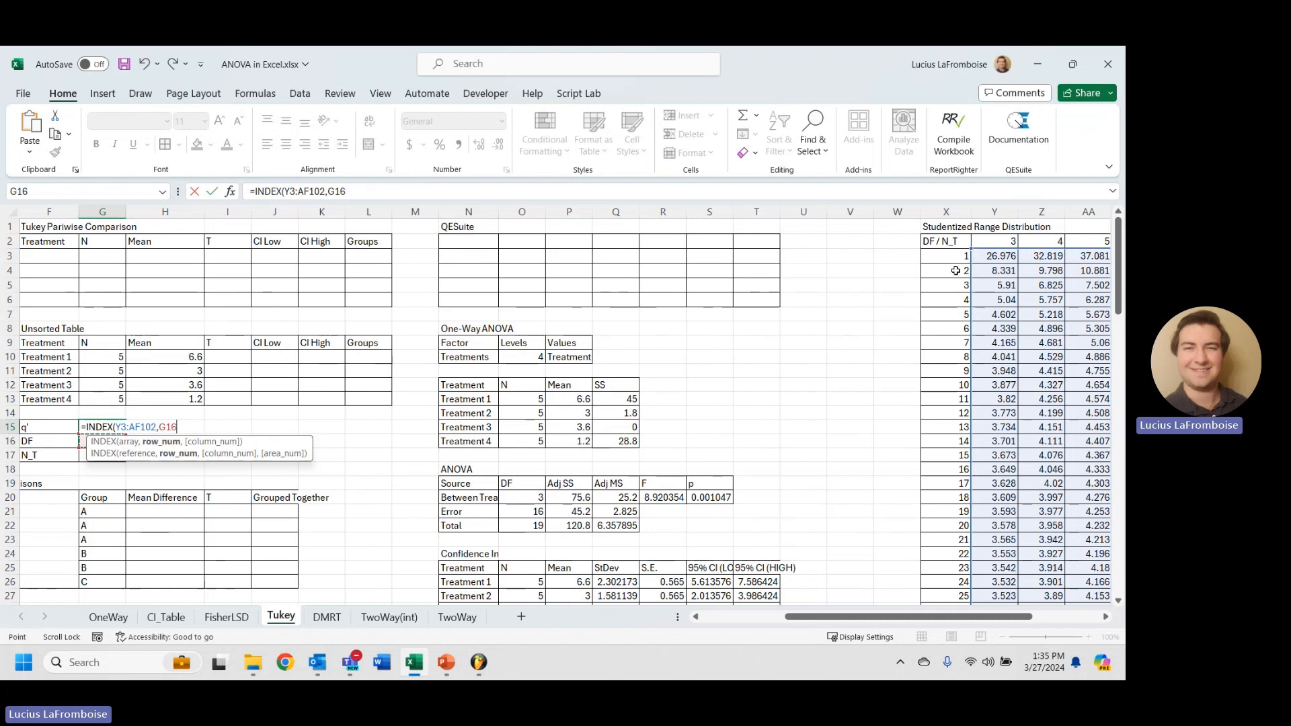
scroll(956, 271, down, 2)
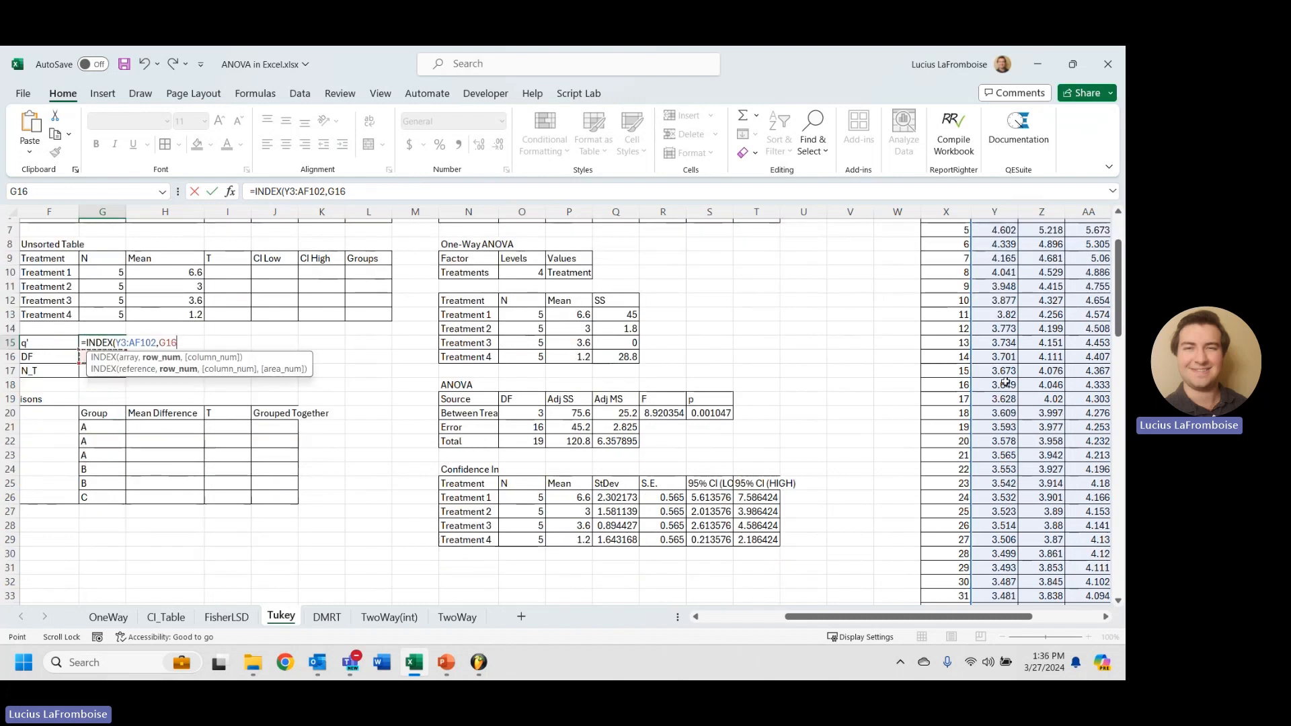
scroll(398, 452, up, 2)
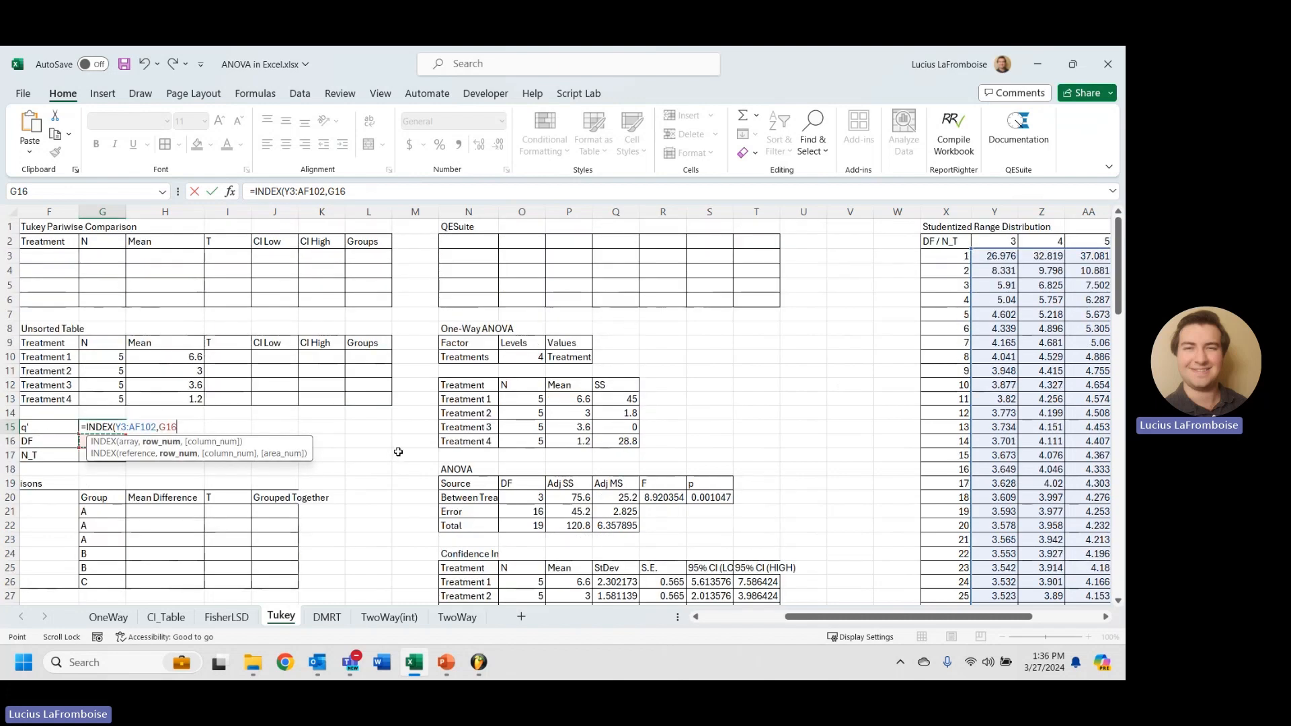
Add G17-2 as the column number to complete the q' formula as =INDEX(Y3:AF102,G16,G17-2).
text(,)
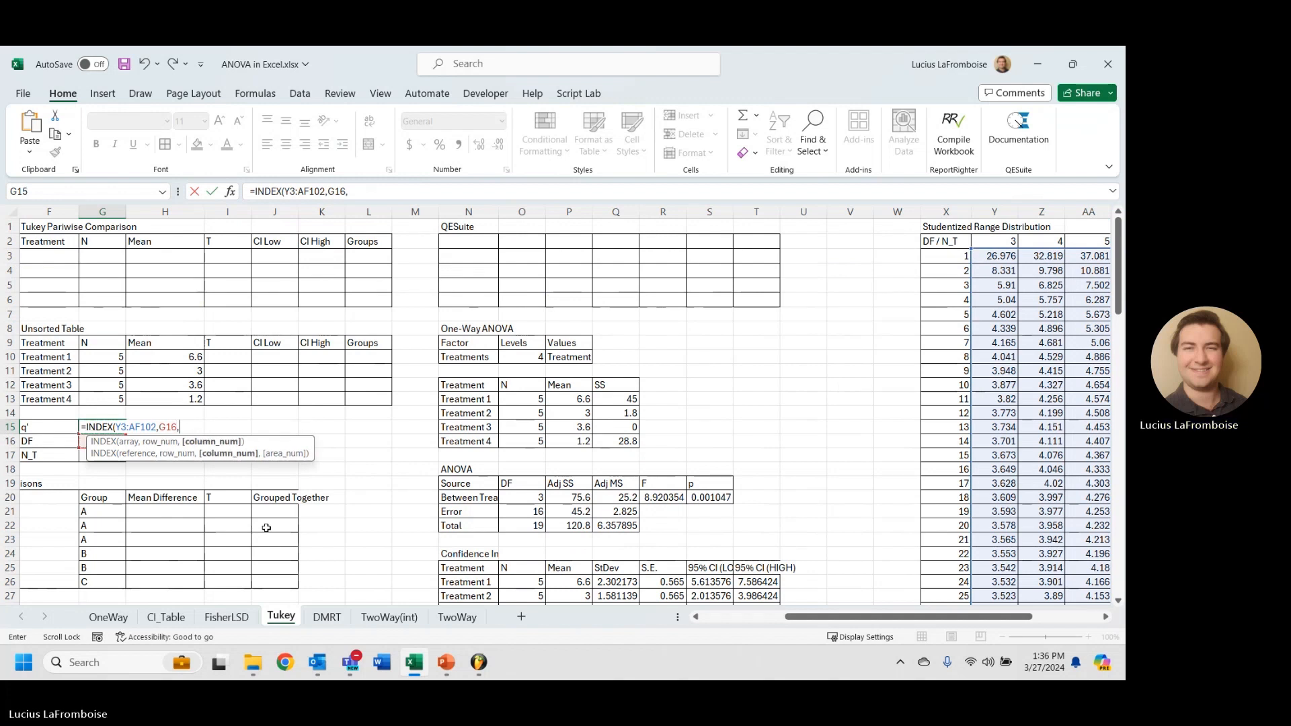
click(81, 457)
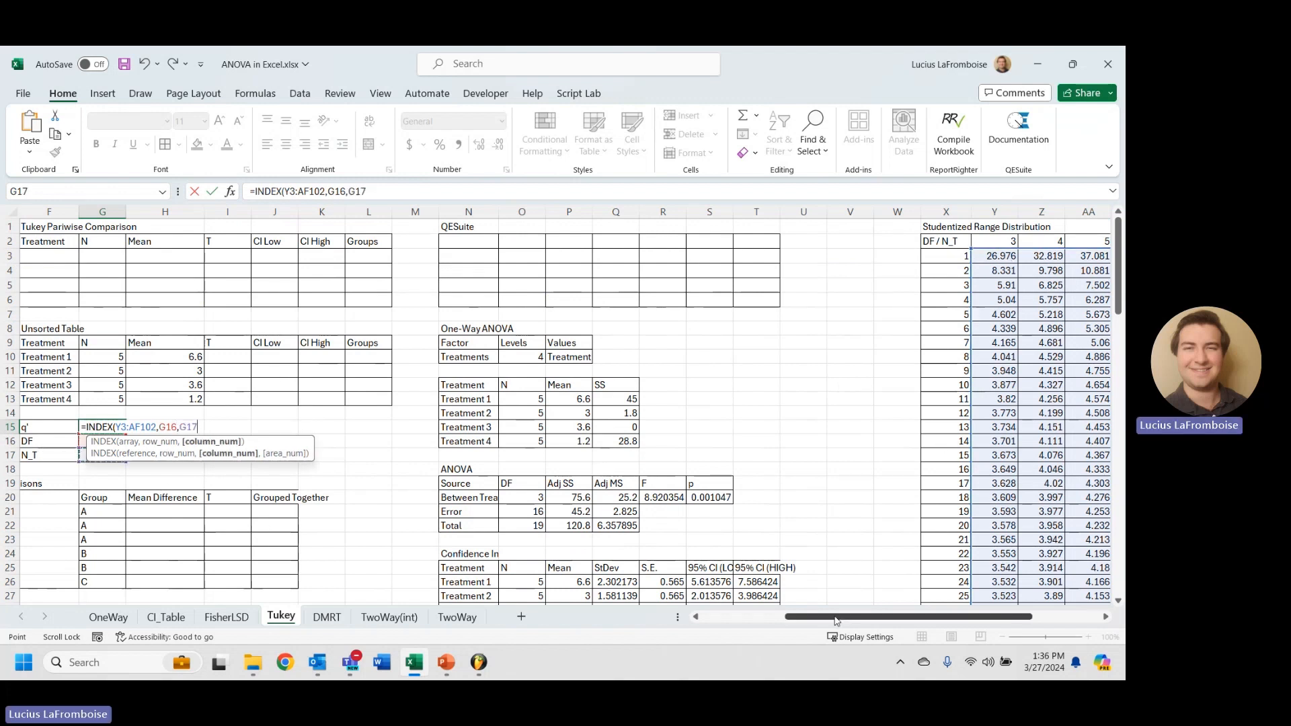
drag(837, 616, 899, 615)
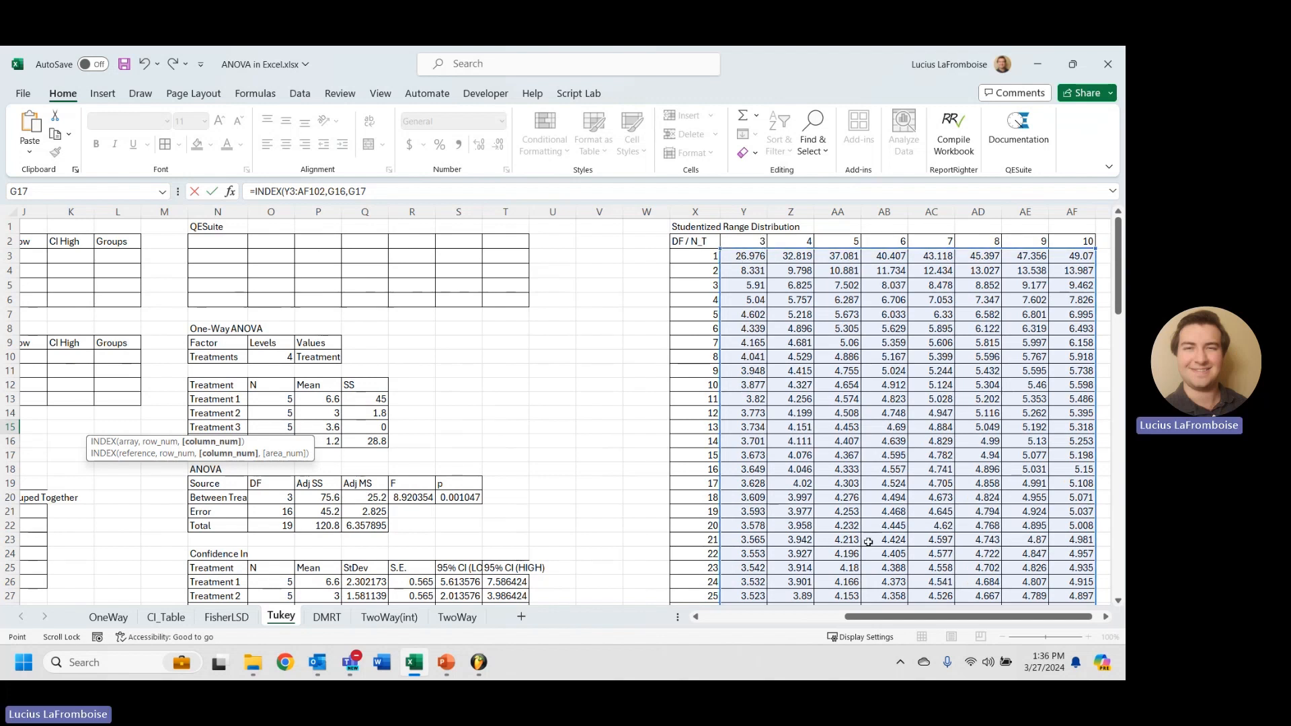
drag(884, 617, 831, 624)
drag(800, 619, 745, 619)
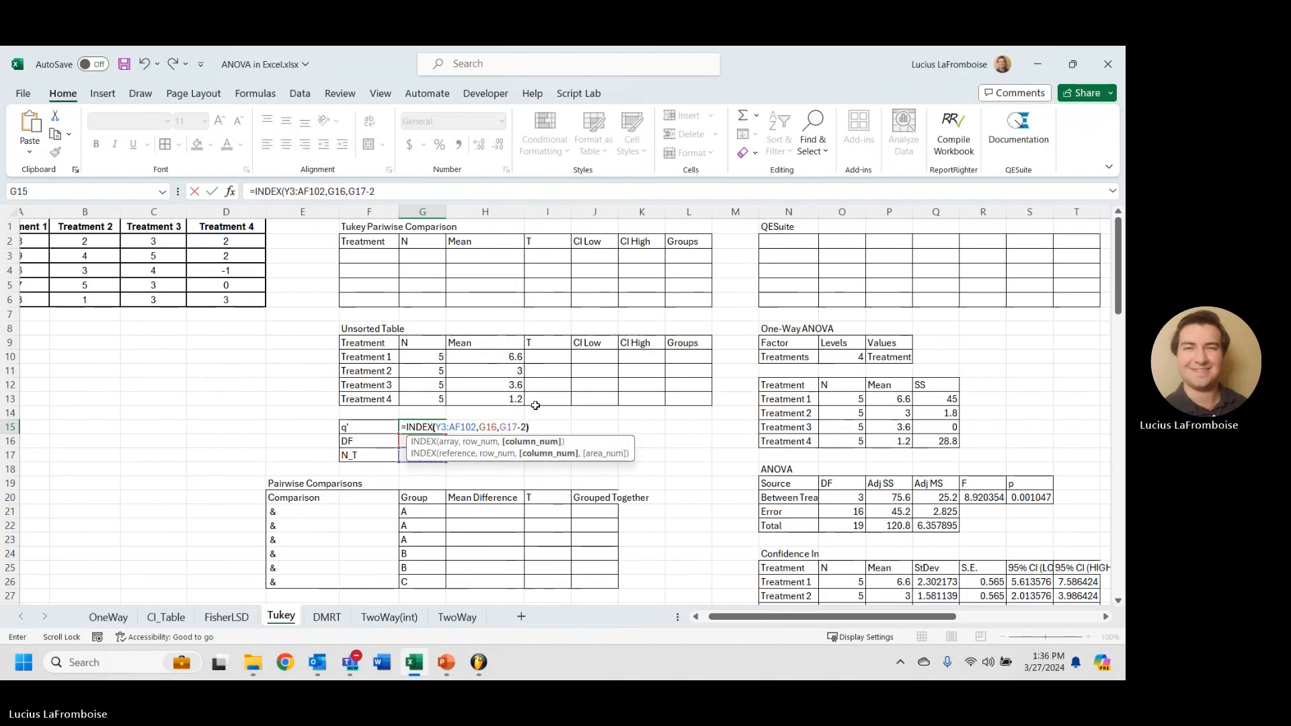
text())
key(Return)
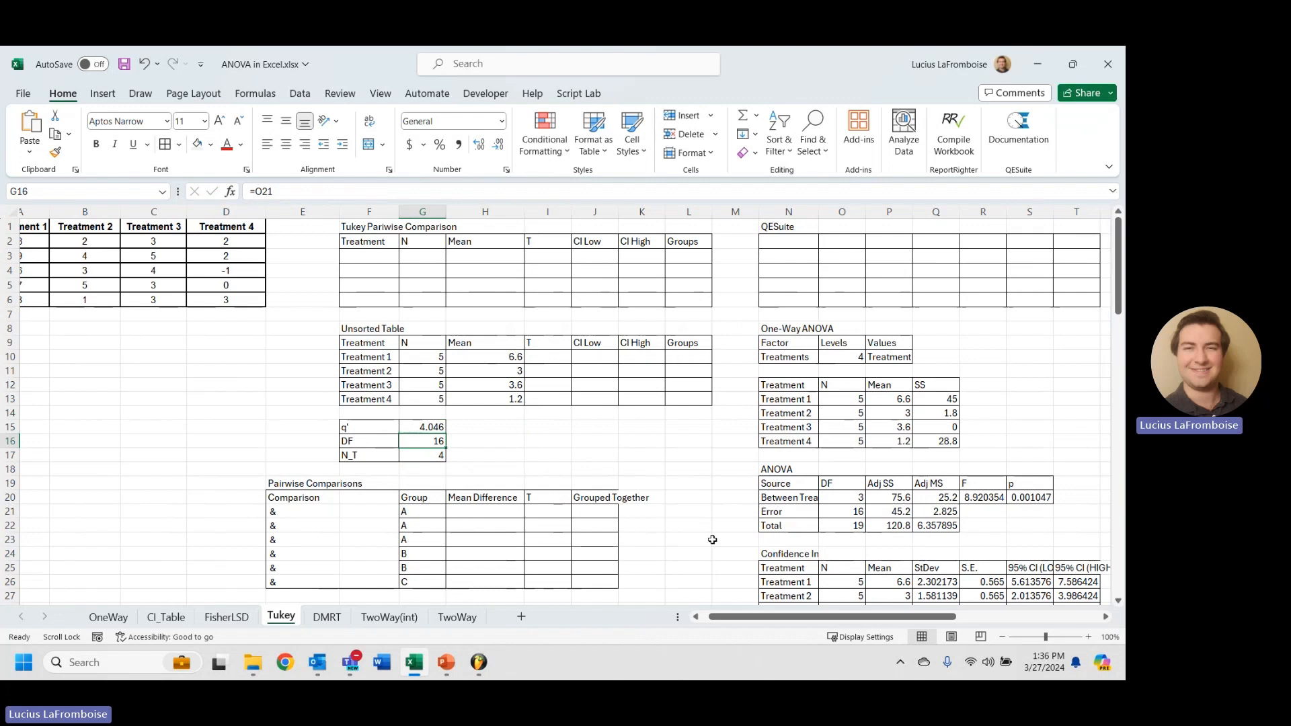
Check the q' result against the Studentized Range Distribution entry for DF 16 and N_T 4.
drag(777, 620, 899, 612)
scroll(800, 437, down, 2)
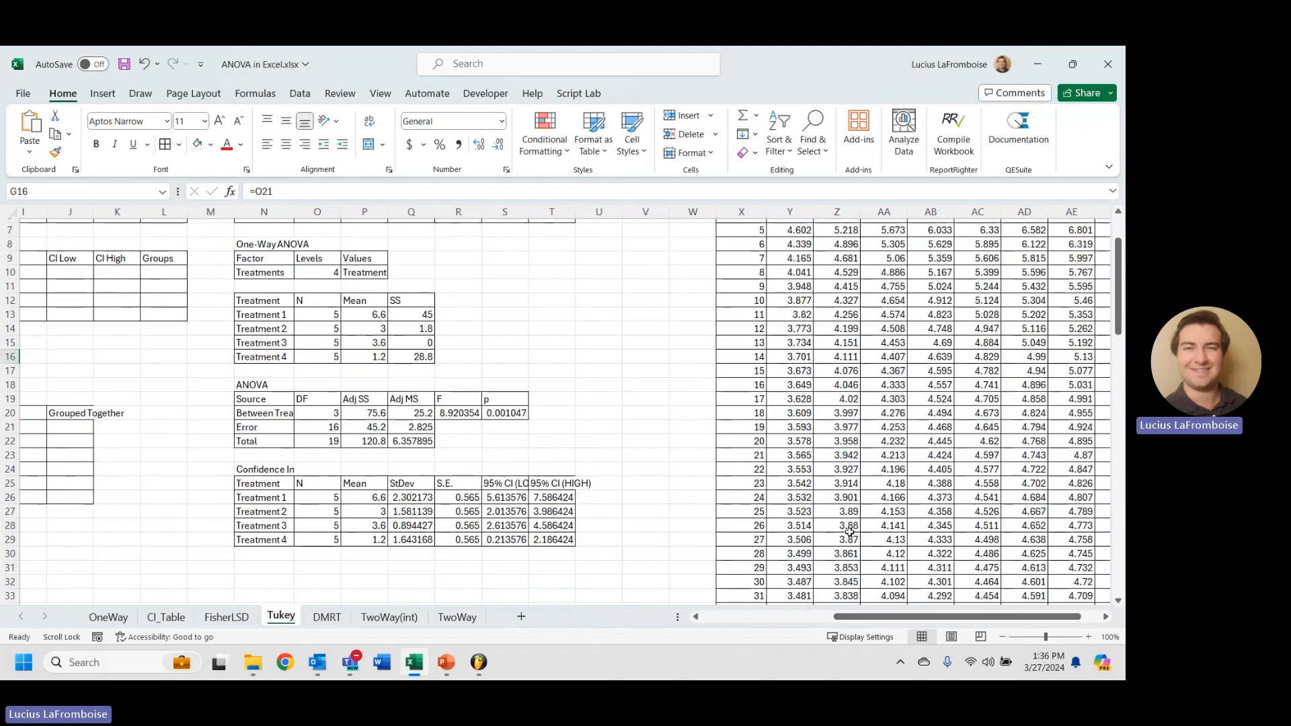
click(789, 387)
scroll(789, 386, up, 2)
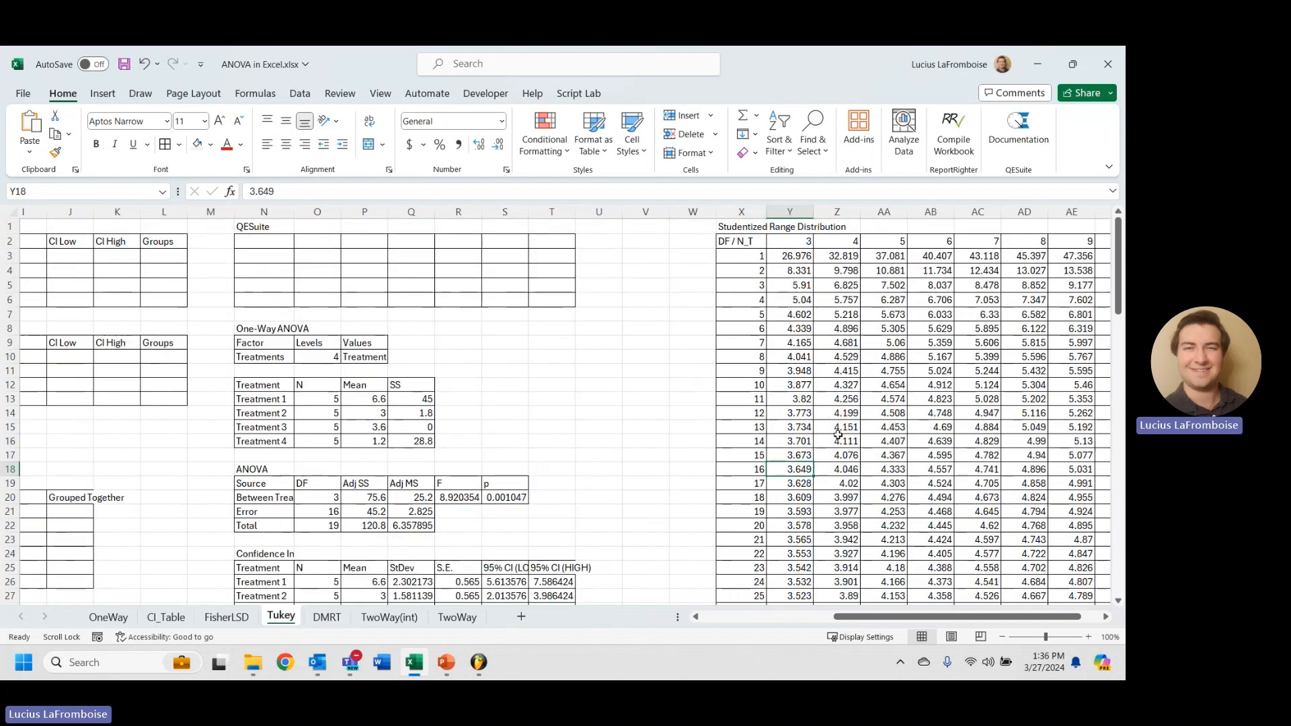
click(847, 471)
drag(894, 617, 794, 614)
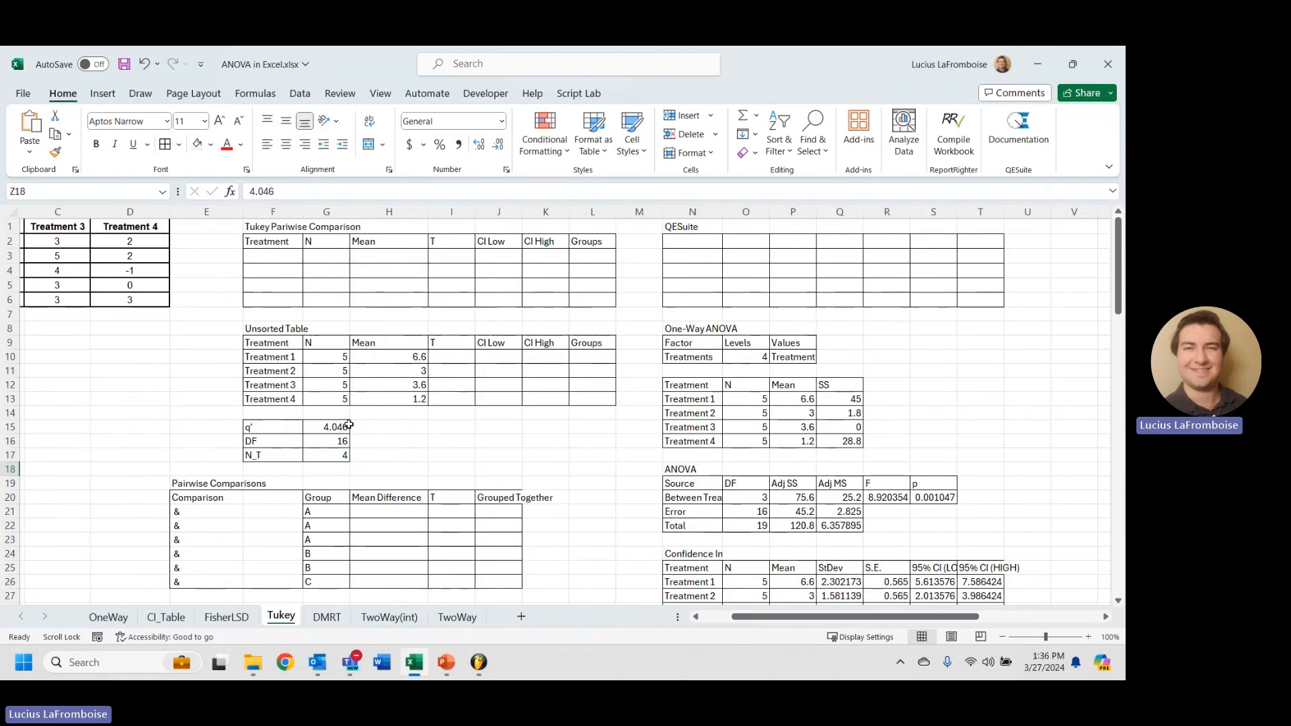
Begin the T formula for Treatment 1 in I10 as =$G$15*SQRT(, with an absolute reference to q'.
click(283, 259)
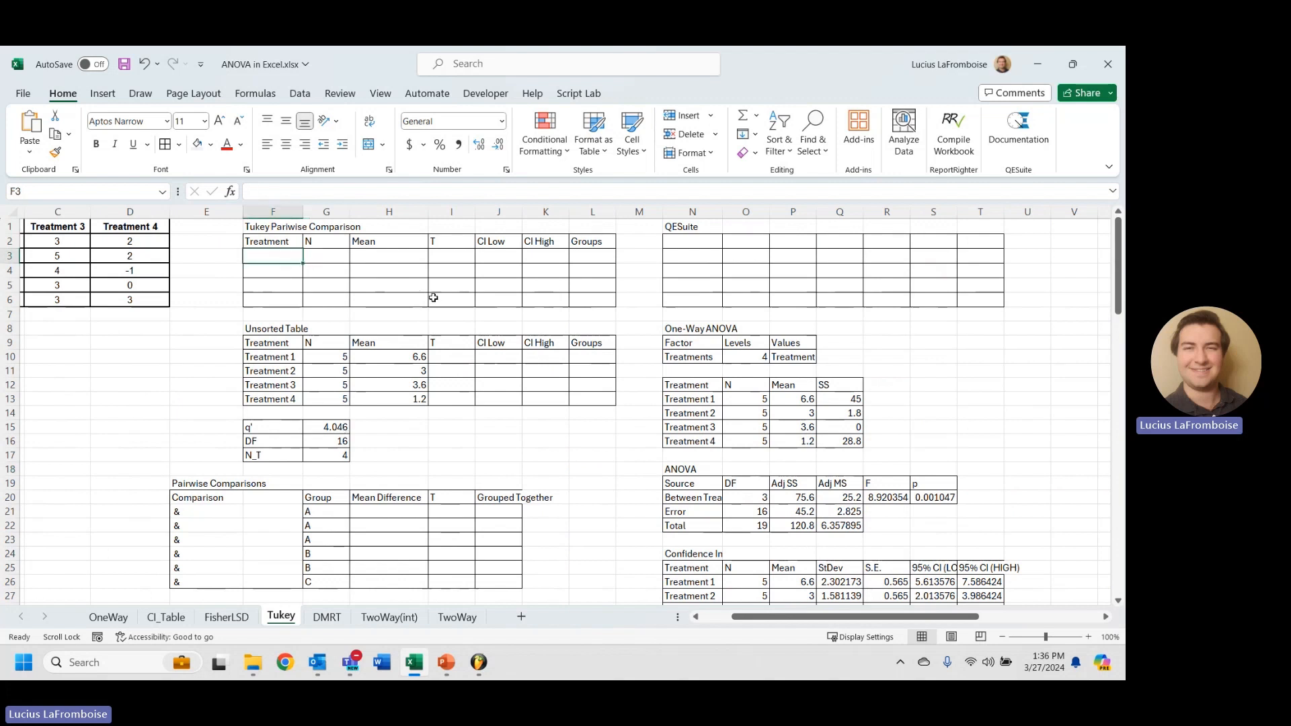
click(467, 358)
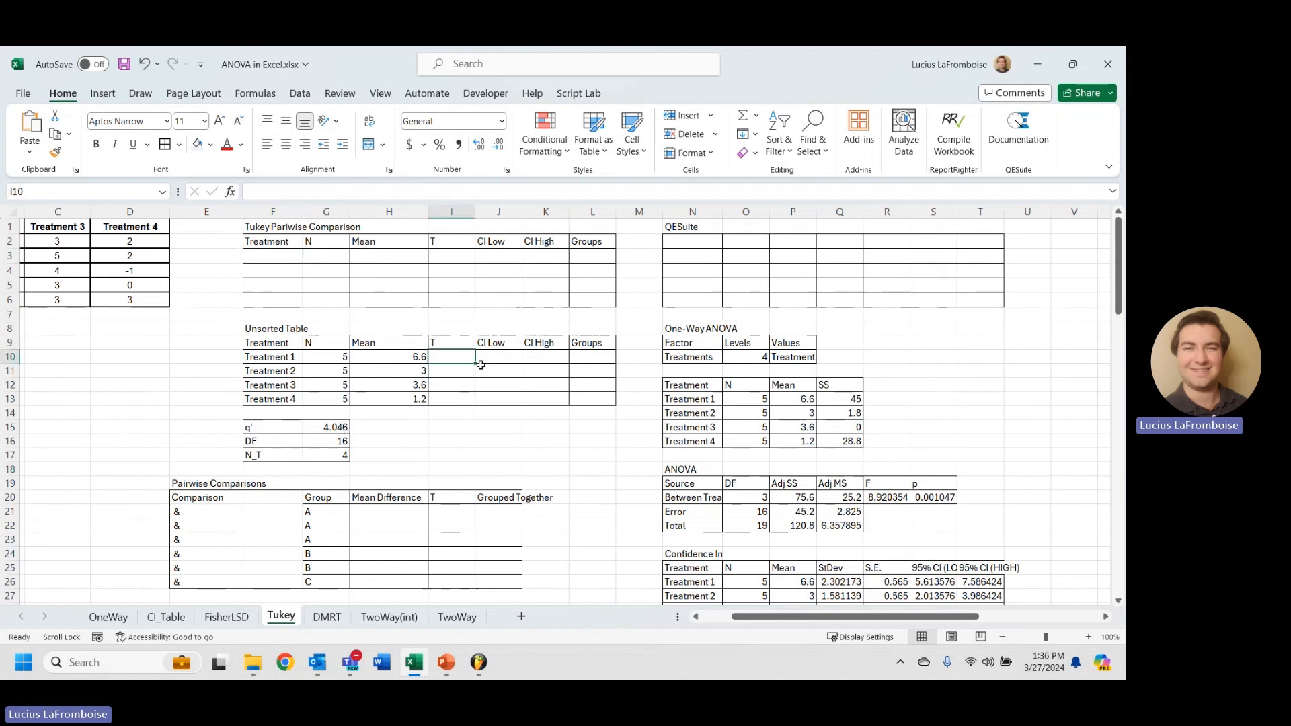
text(=)
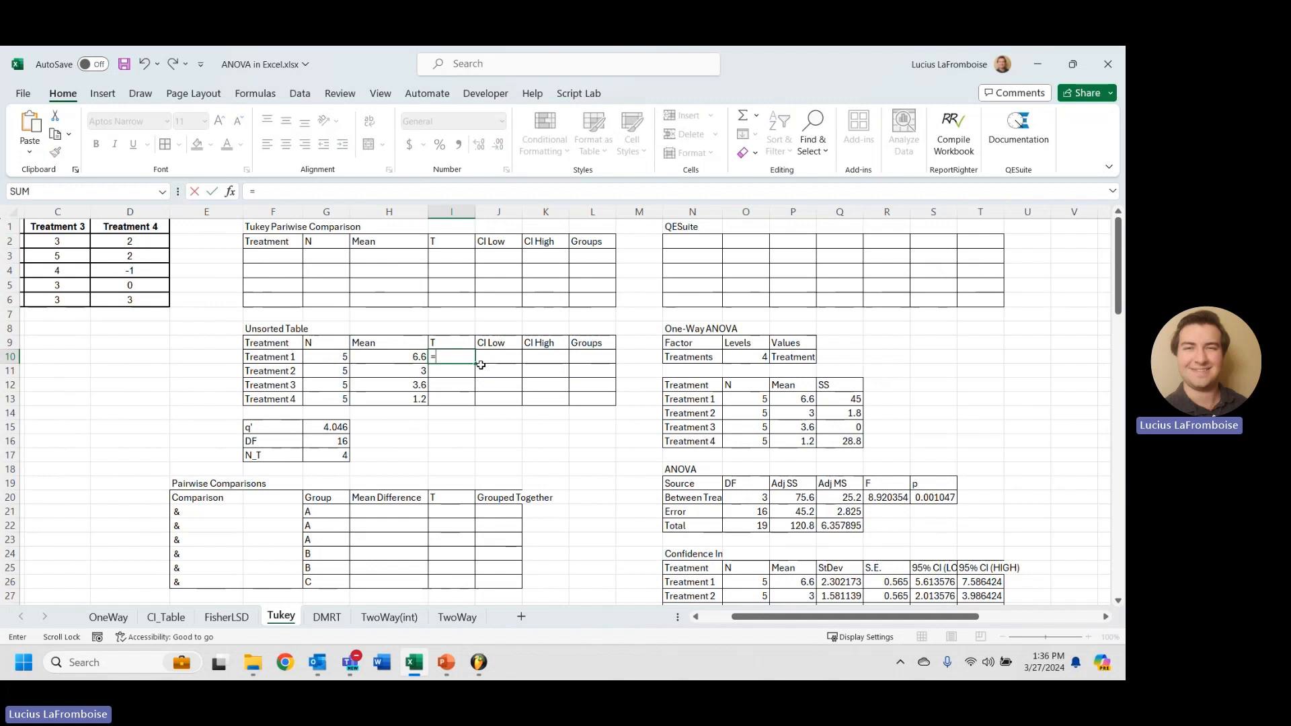
click(321, 425)
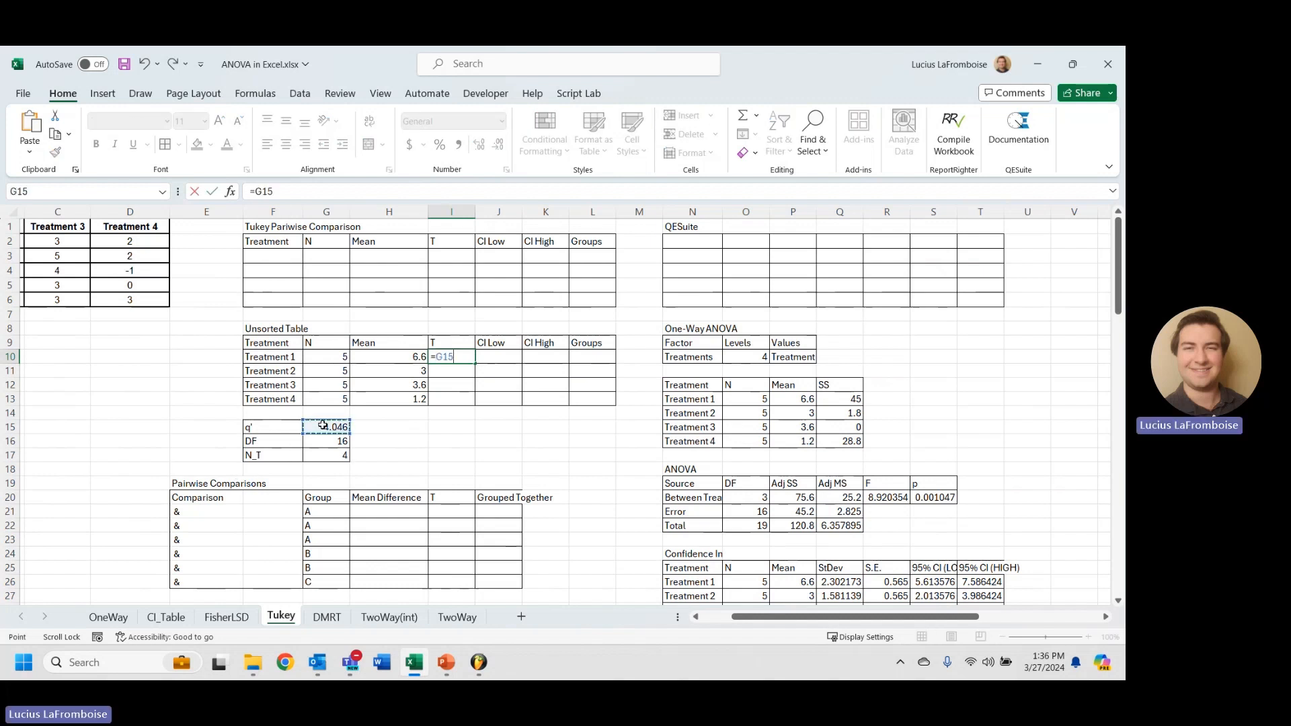
key(F4)
text(*SQR)
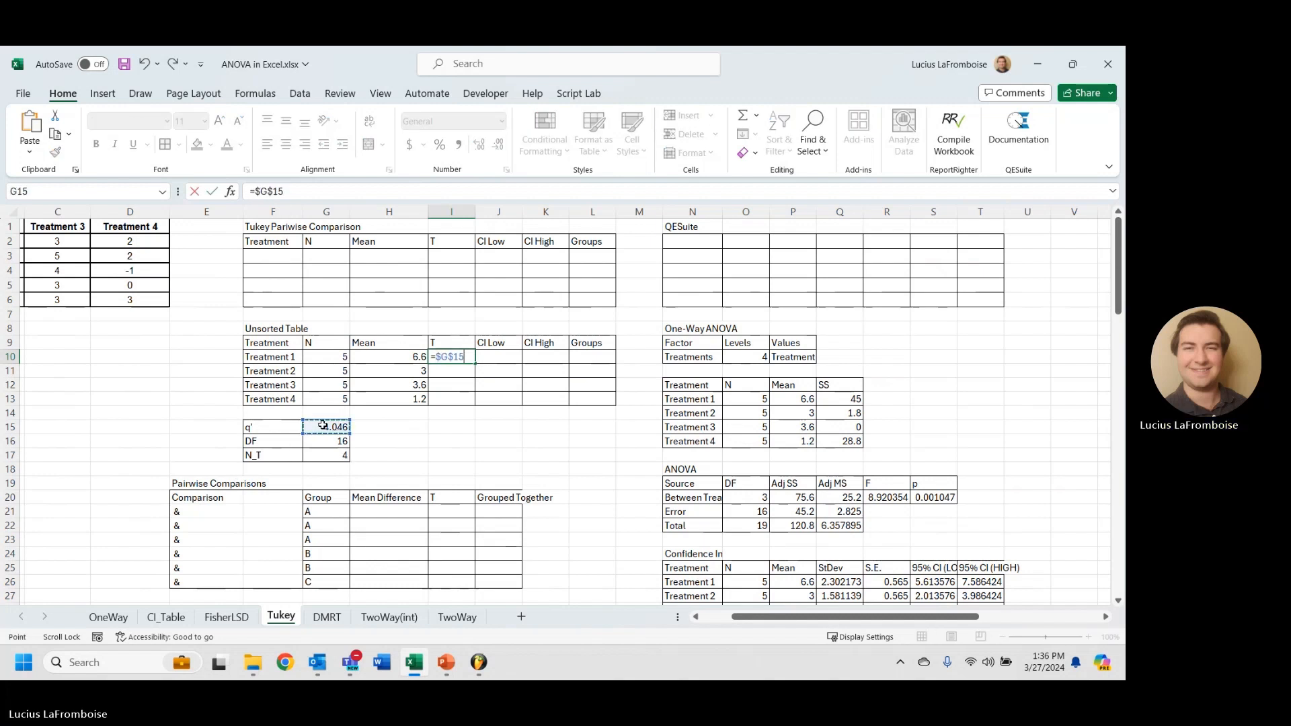
key(Tab)
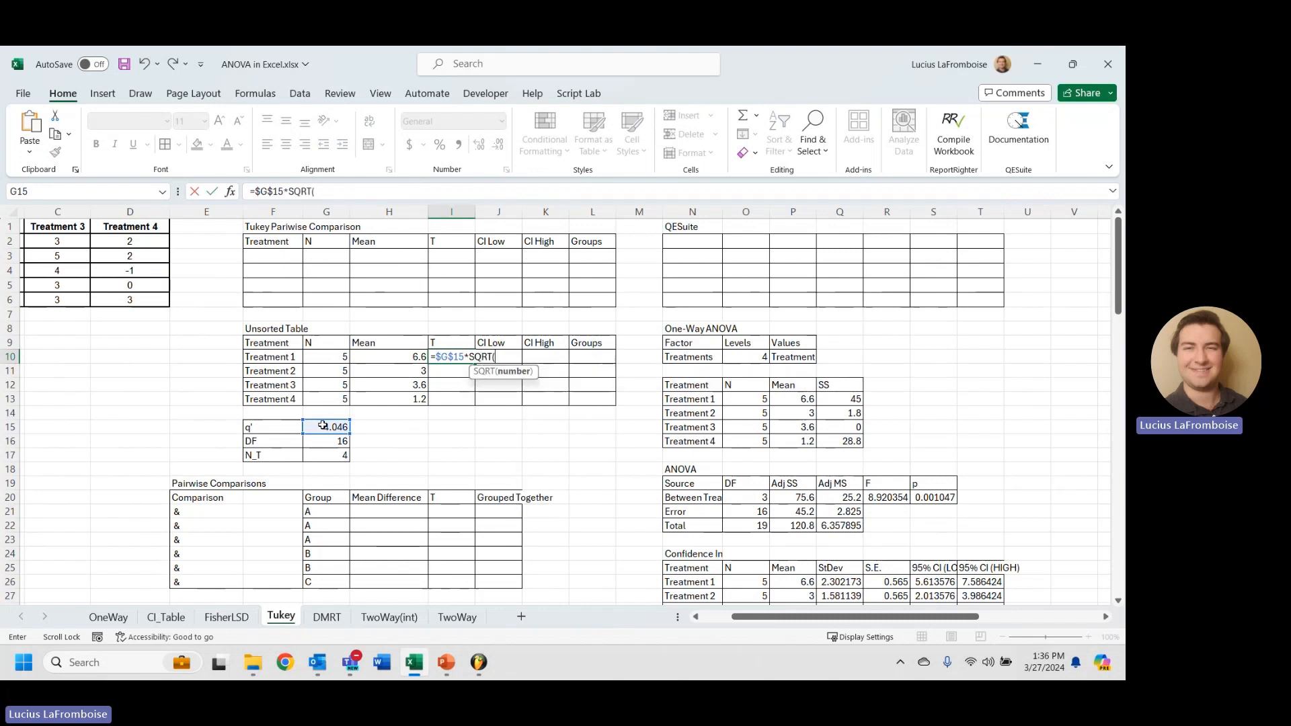
Complete the I10 formula as =$G$15*SQRT($Q$21/G10) and fill it down the T column to I13.
scroll(759, 509, down, 4)
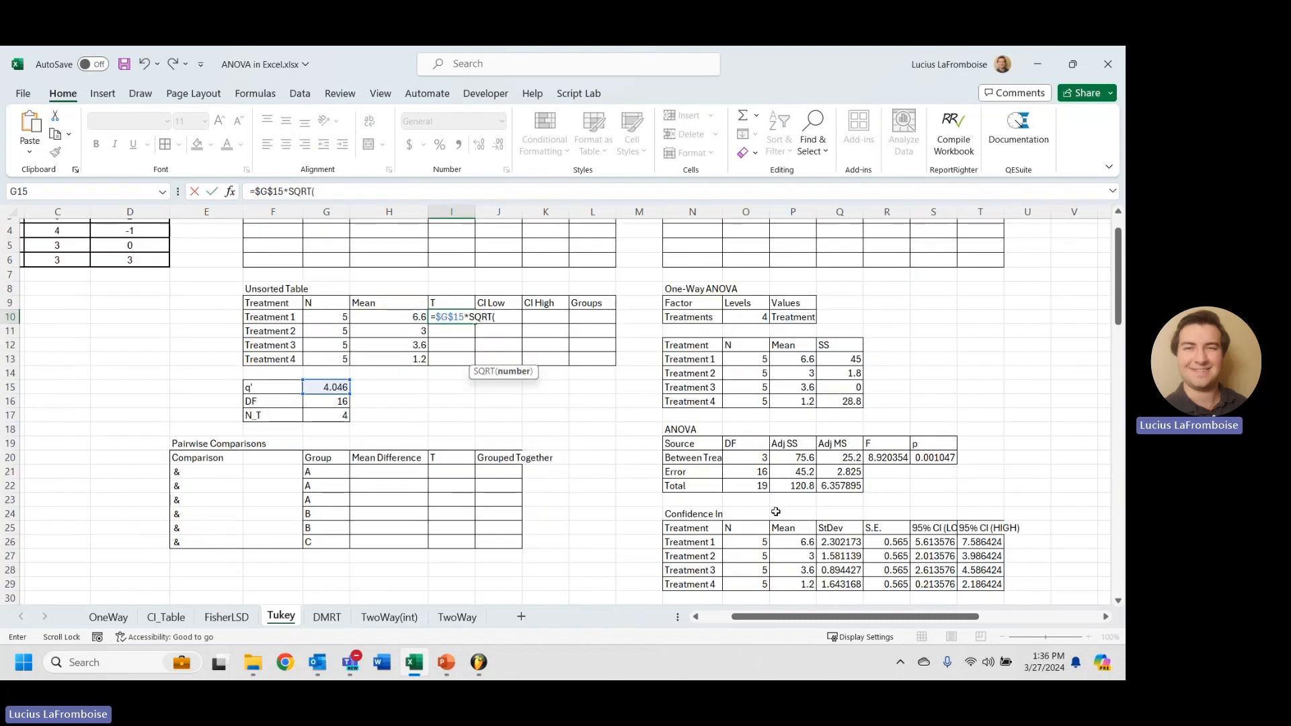
click(844, 342)
scroll(626, 435, up, 4)
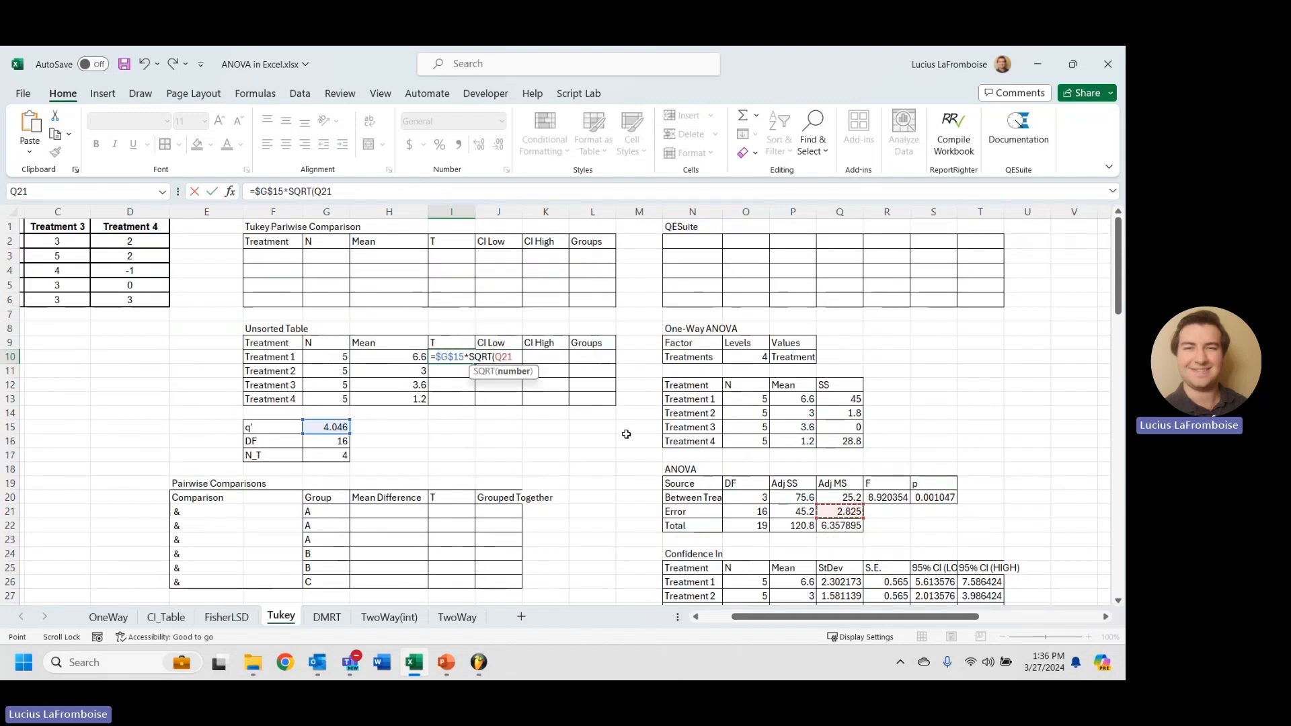
key(F4)
text(/)
click(313, 354)
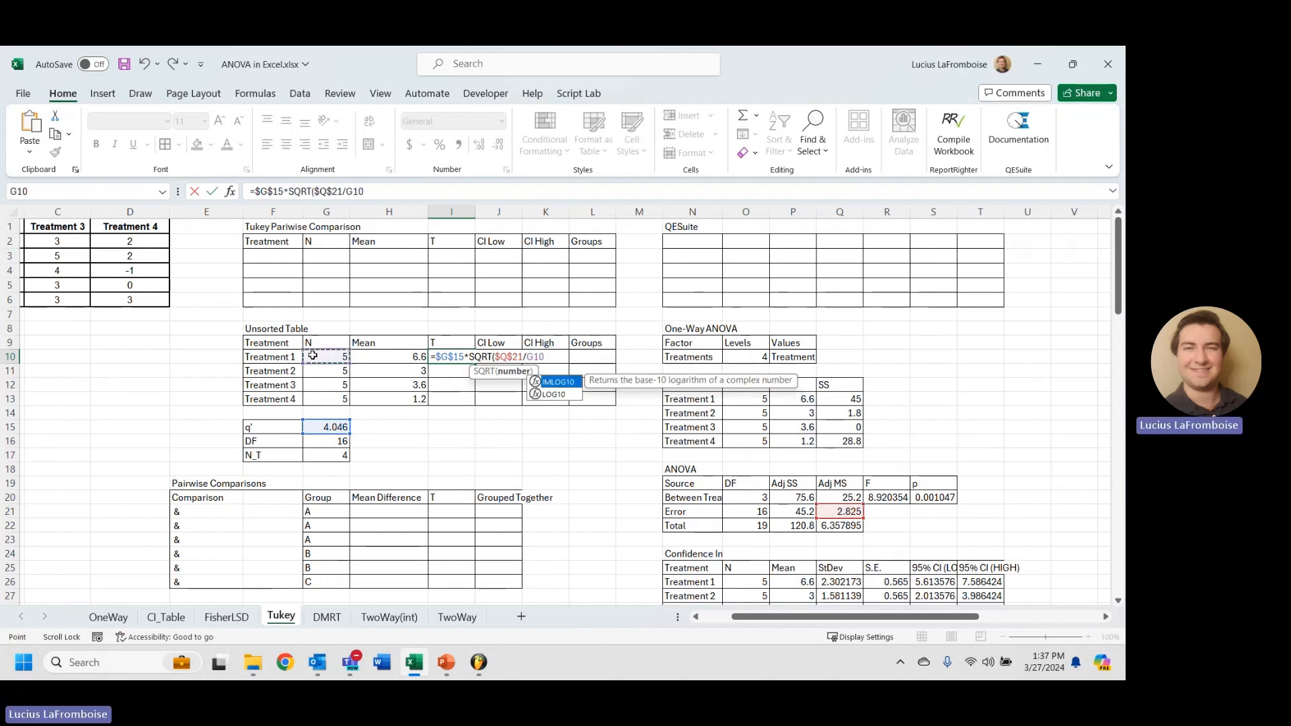
text())
key(Return)
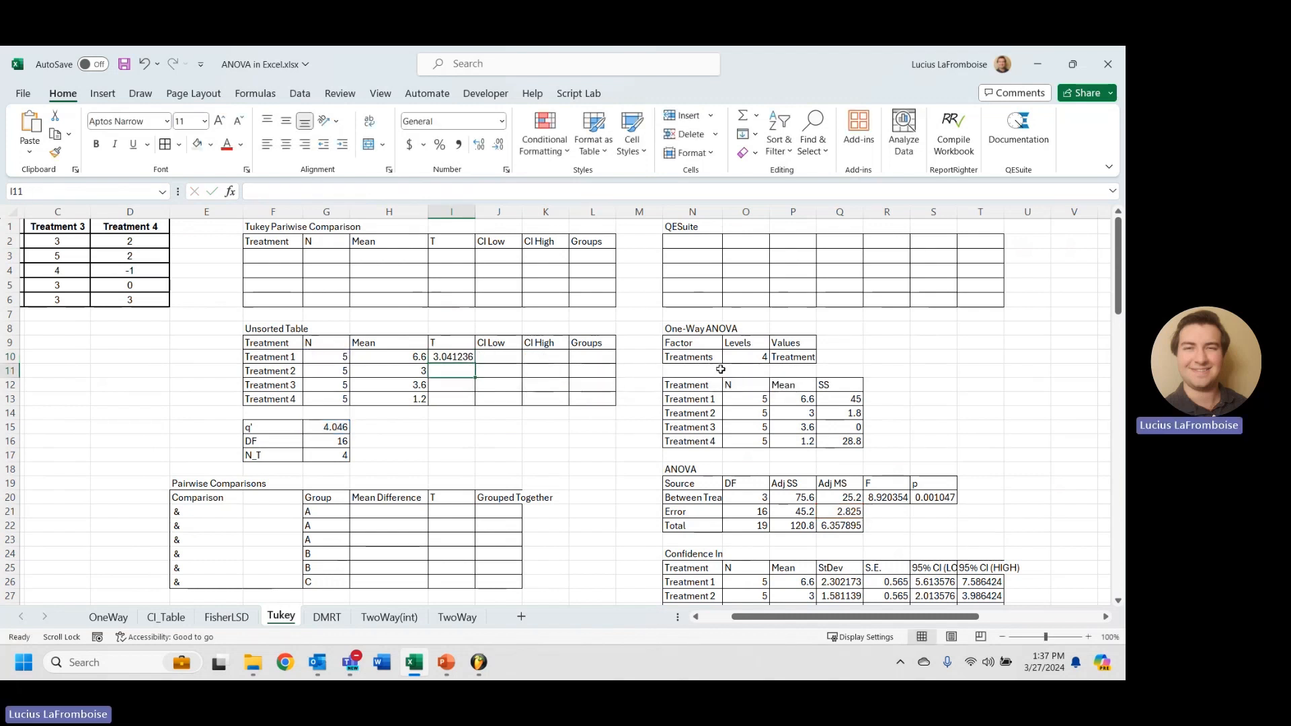
click(467, 354)
drag(474, 364, 453, 393)
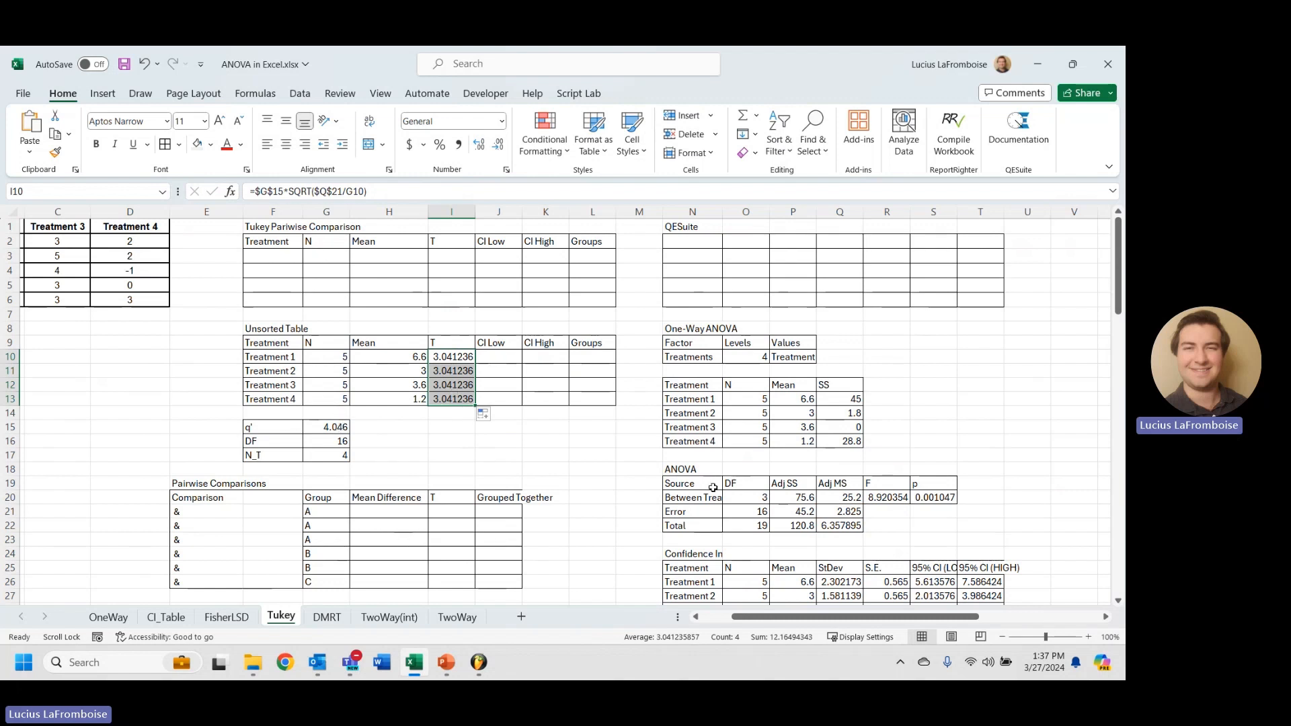
Enter the CI Low formula =H10-I10 in J10 of the Unsorted Table and fill it down to J13.
key(Right)
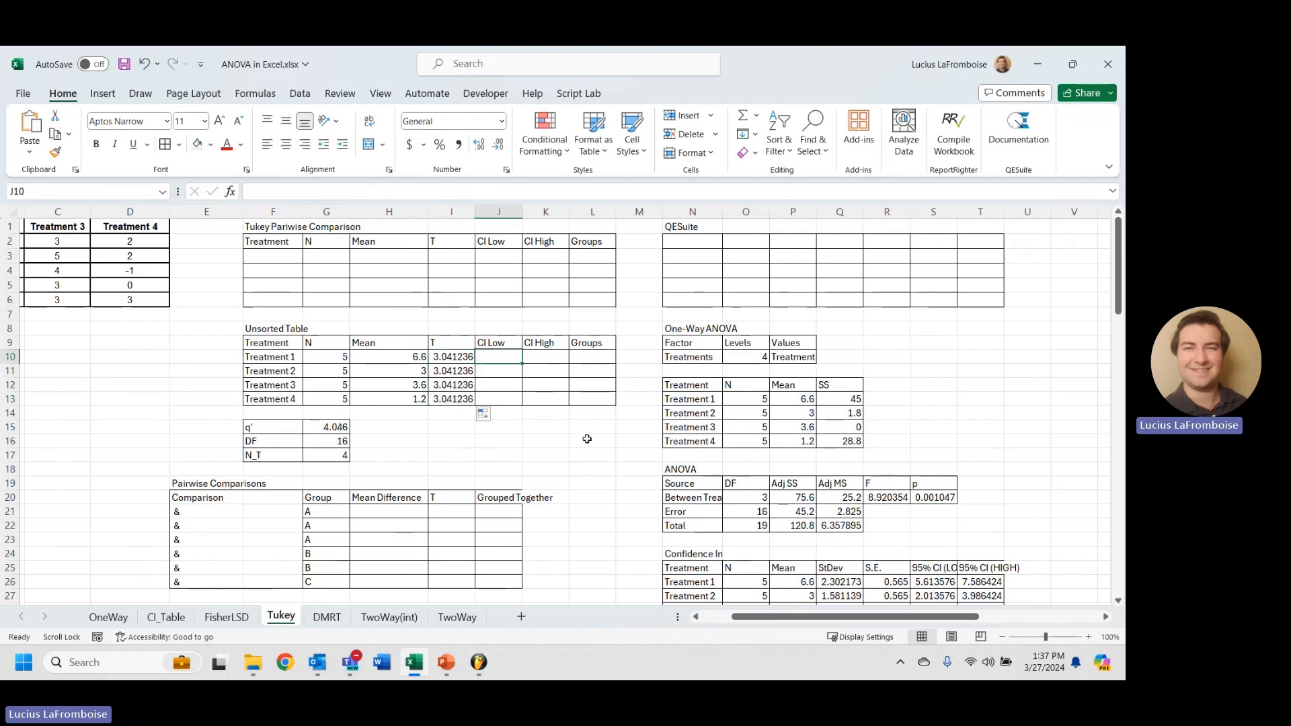
text(=H10-)
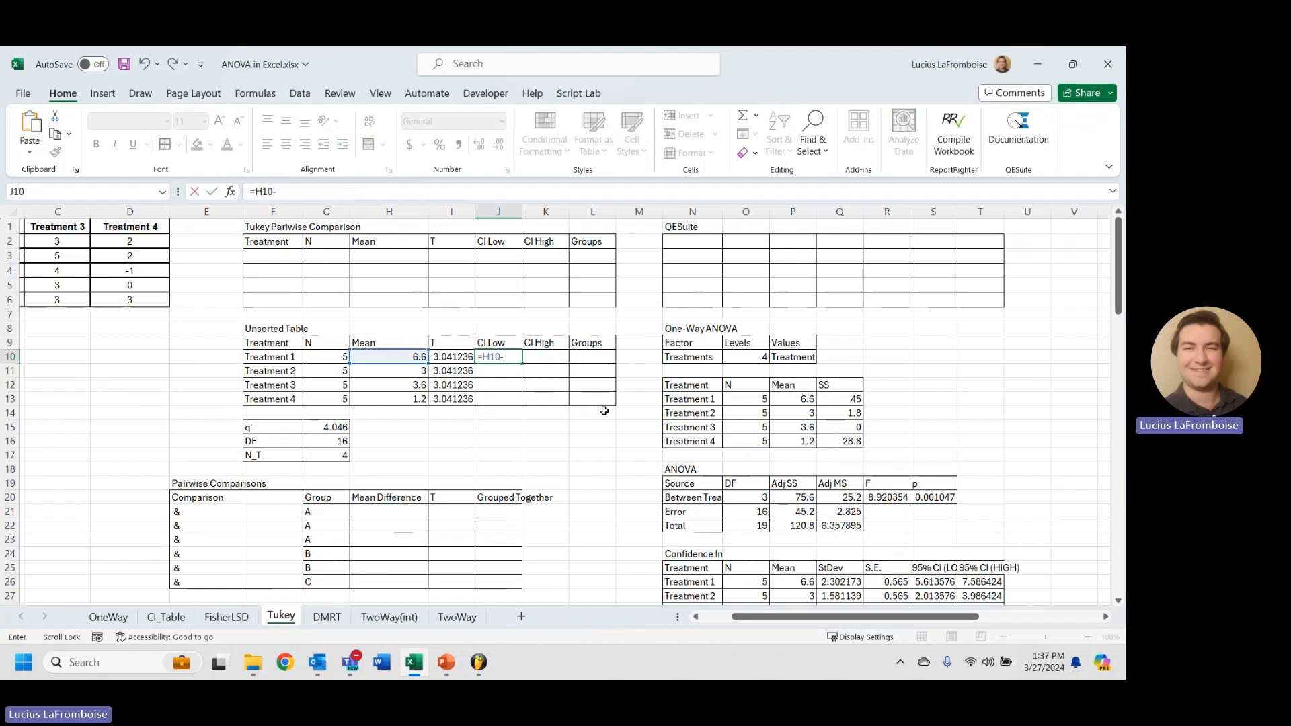
click(450, 356)
key(Return)
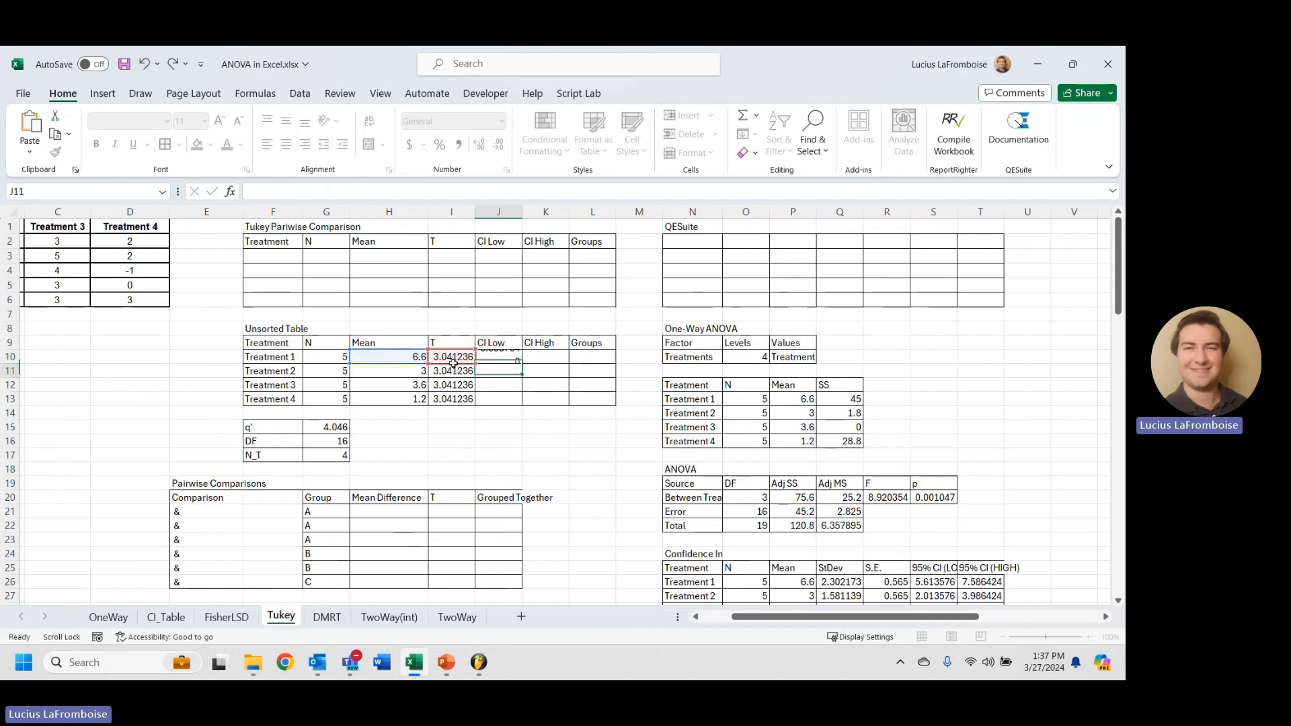
click(518, 358)
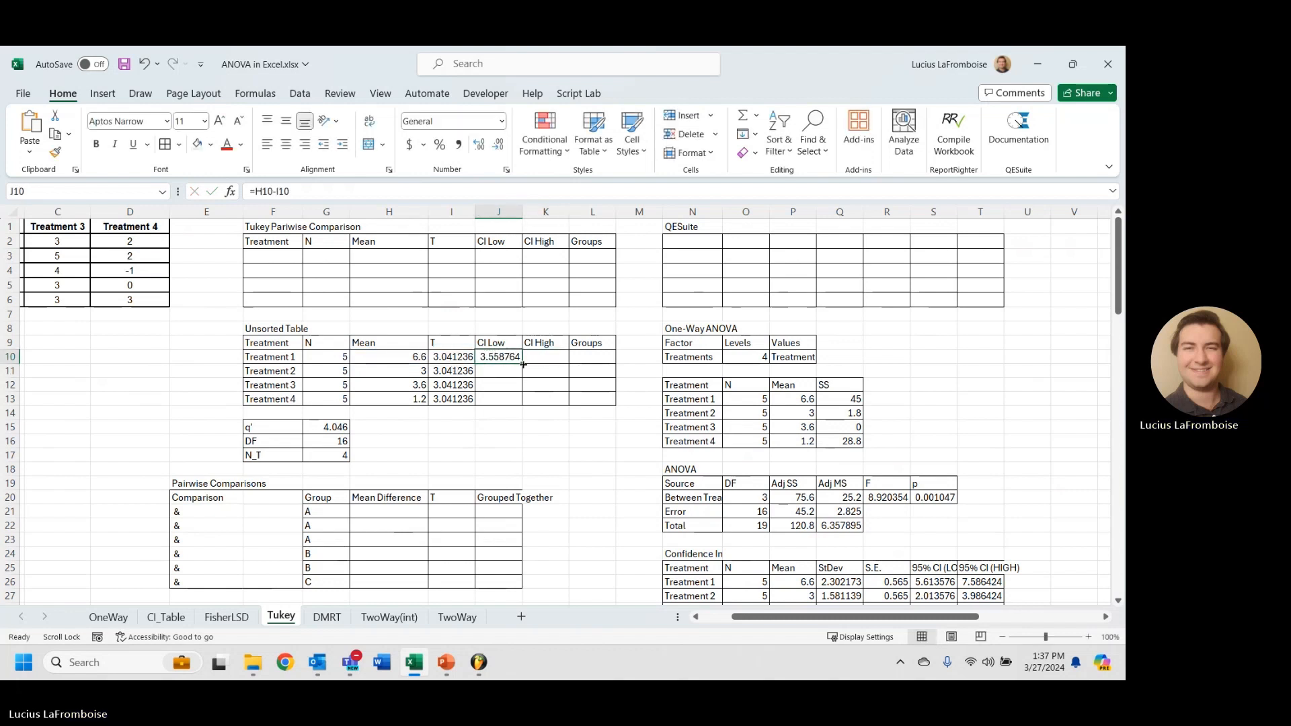
double_click(523, 364)
Enter the CI High formula =H10+I10 in K10 of the Unsorted Table and fill it down to K13.
key(Right)
text(=)
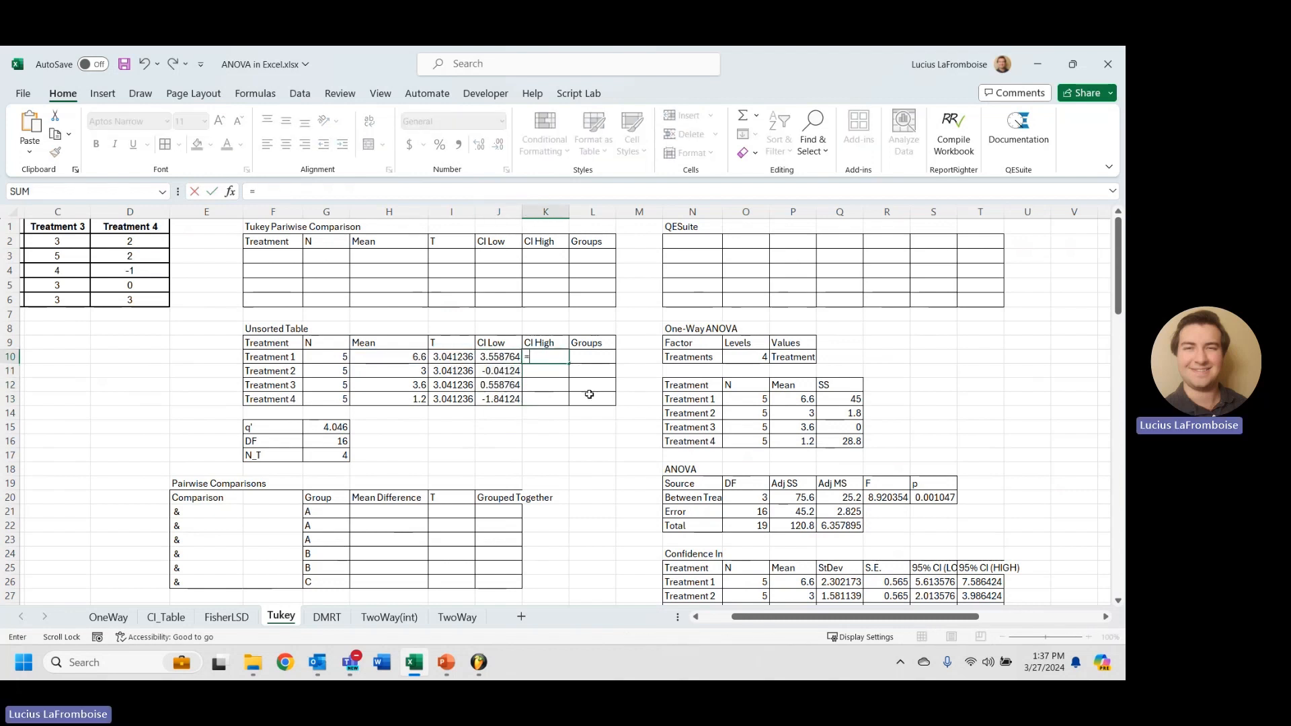
click(416, 359)
text(+)
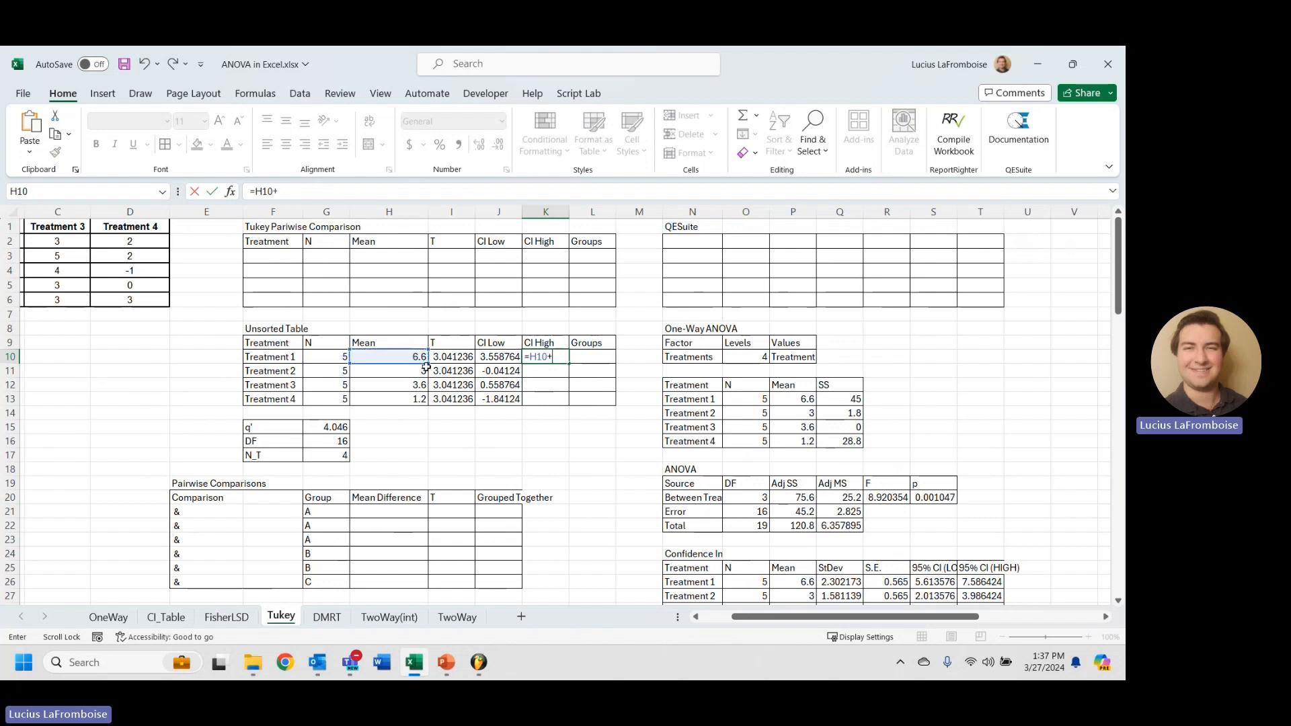
click(451, 360)
key(Return)
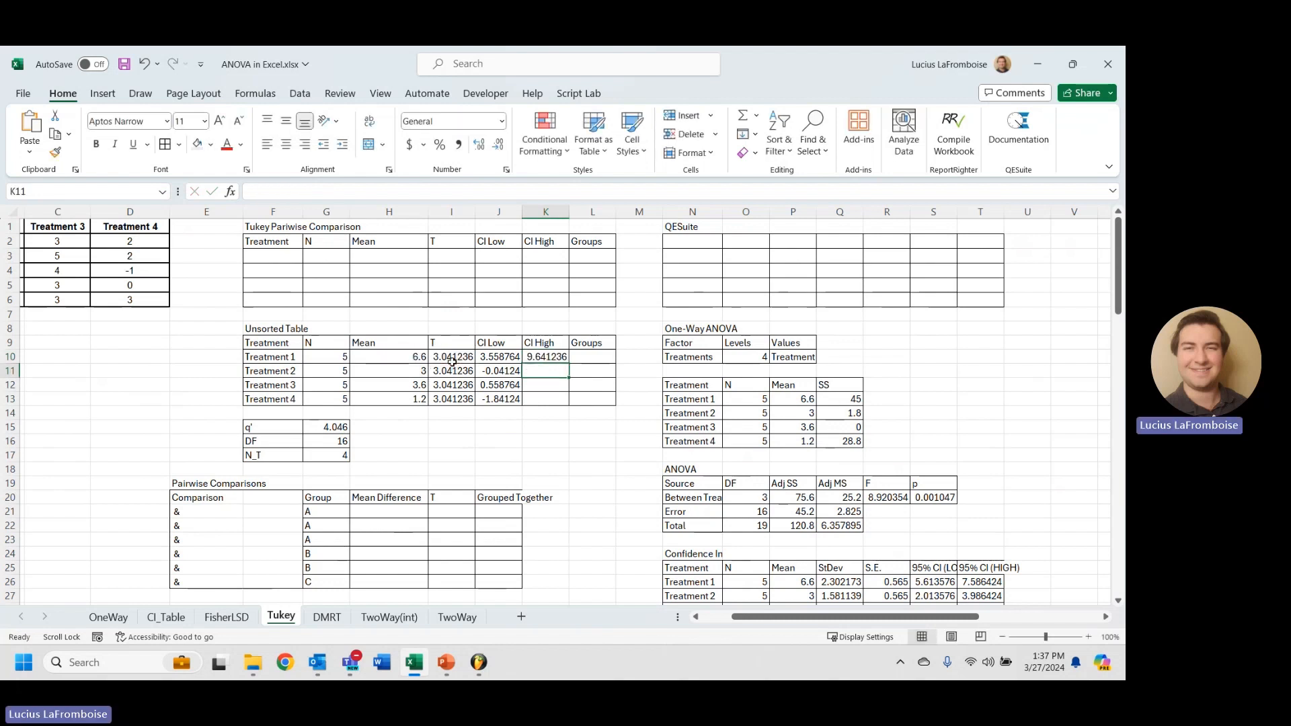
click(546, 358)
drag(569, 364, 569, 406)
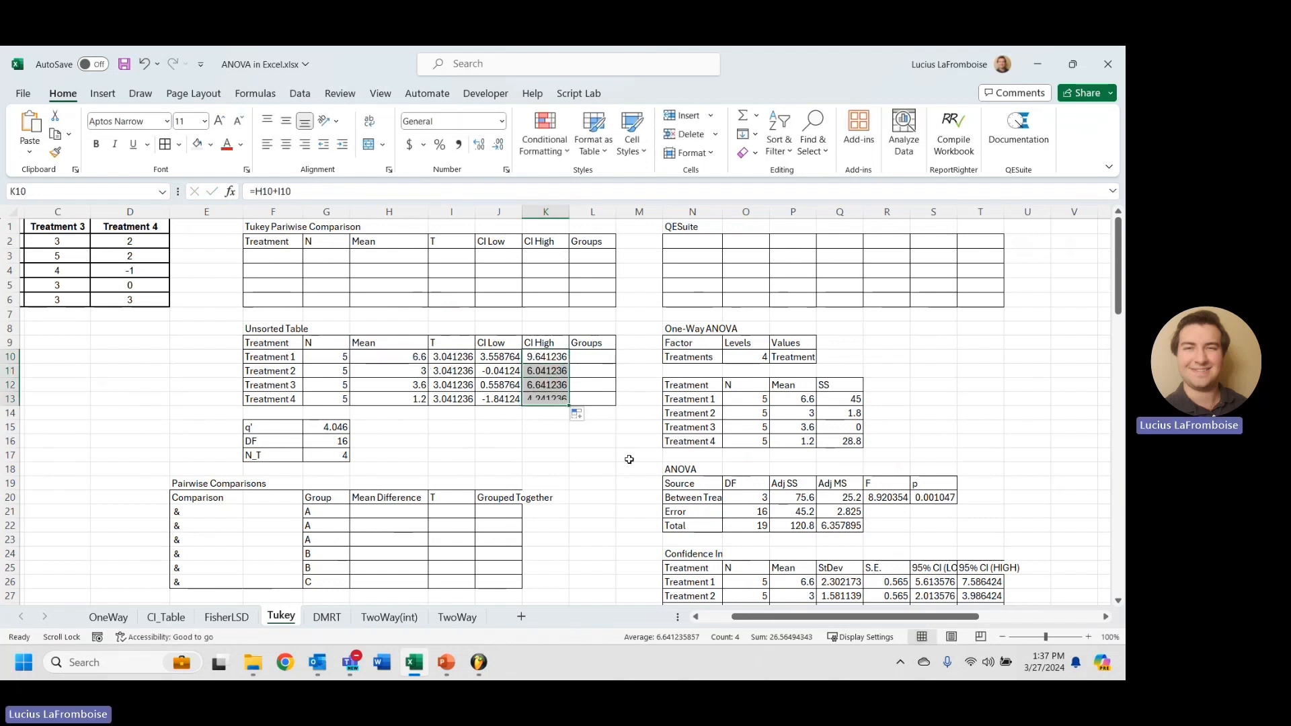
click(591, 497)
Sort the Unsorted Table by descending mean into the Tukey table with =SORTBY(F10:L13,H10:H13,-1) in F3.
click(289, 258)
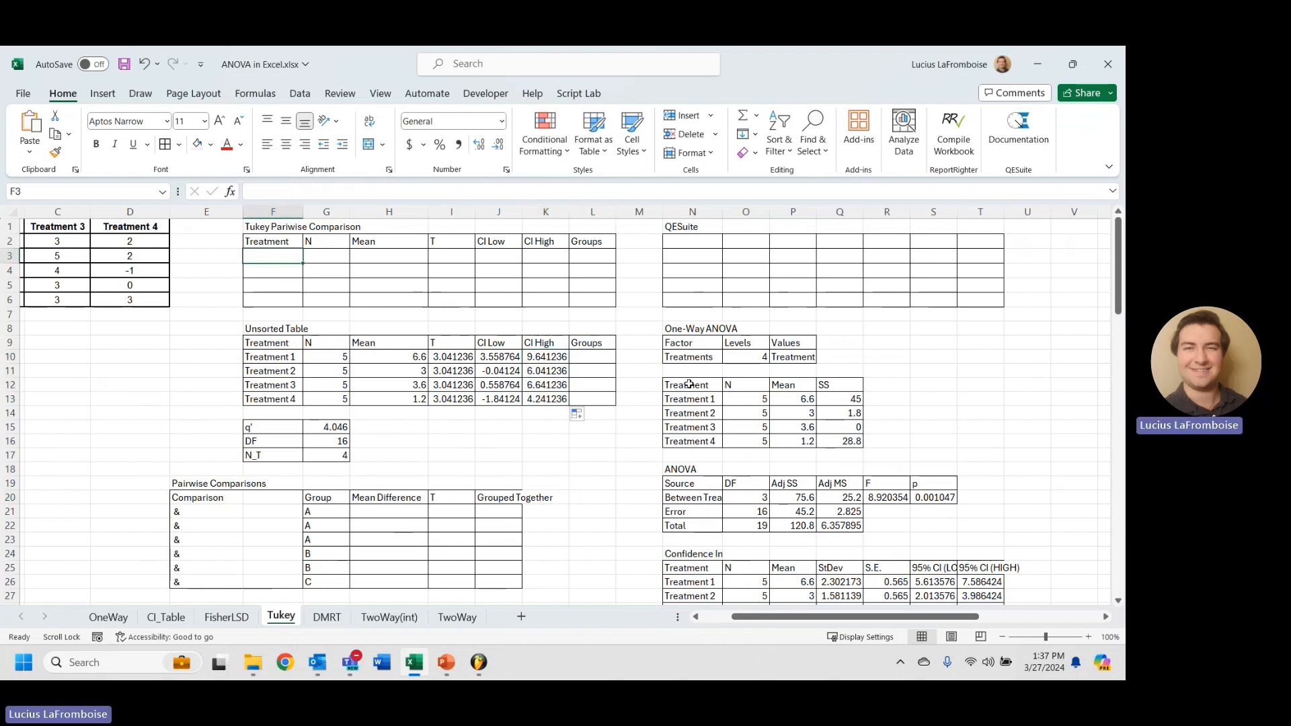
text(=)
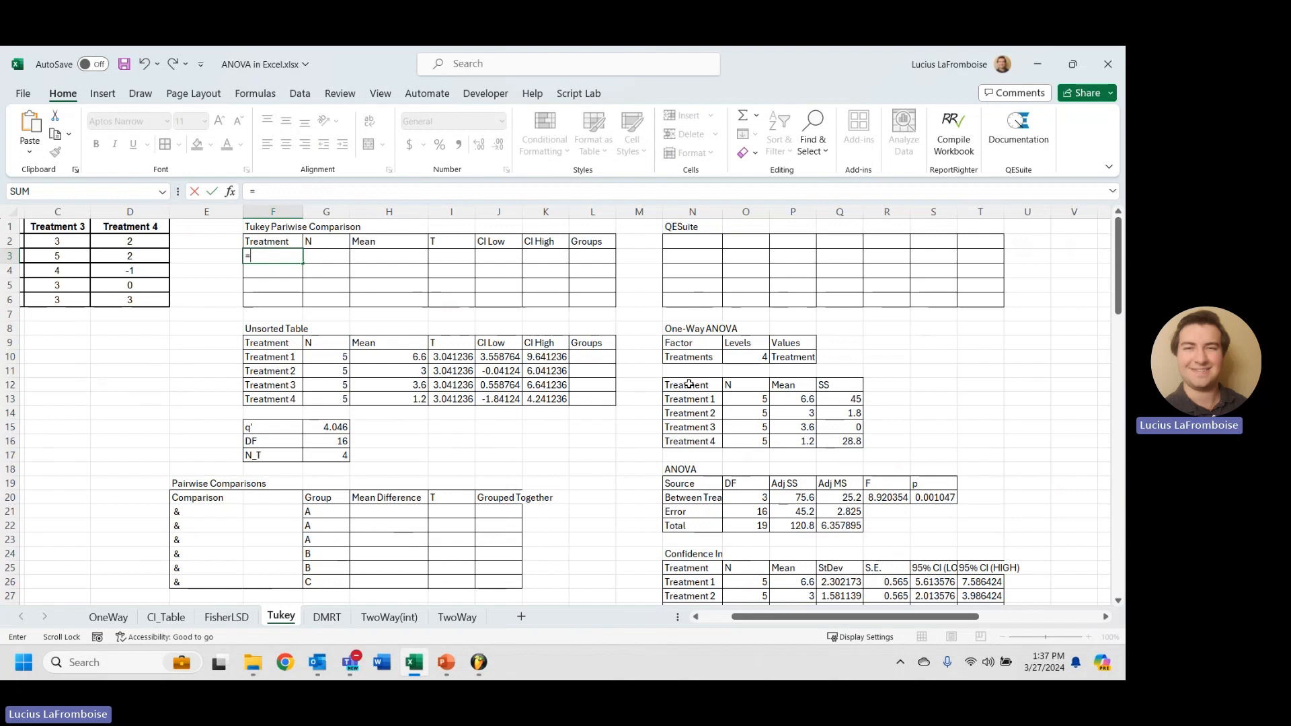
text(SORTBY()
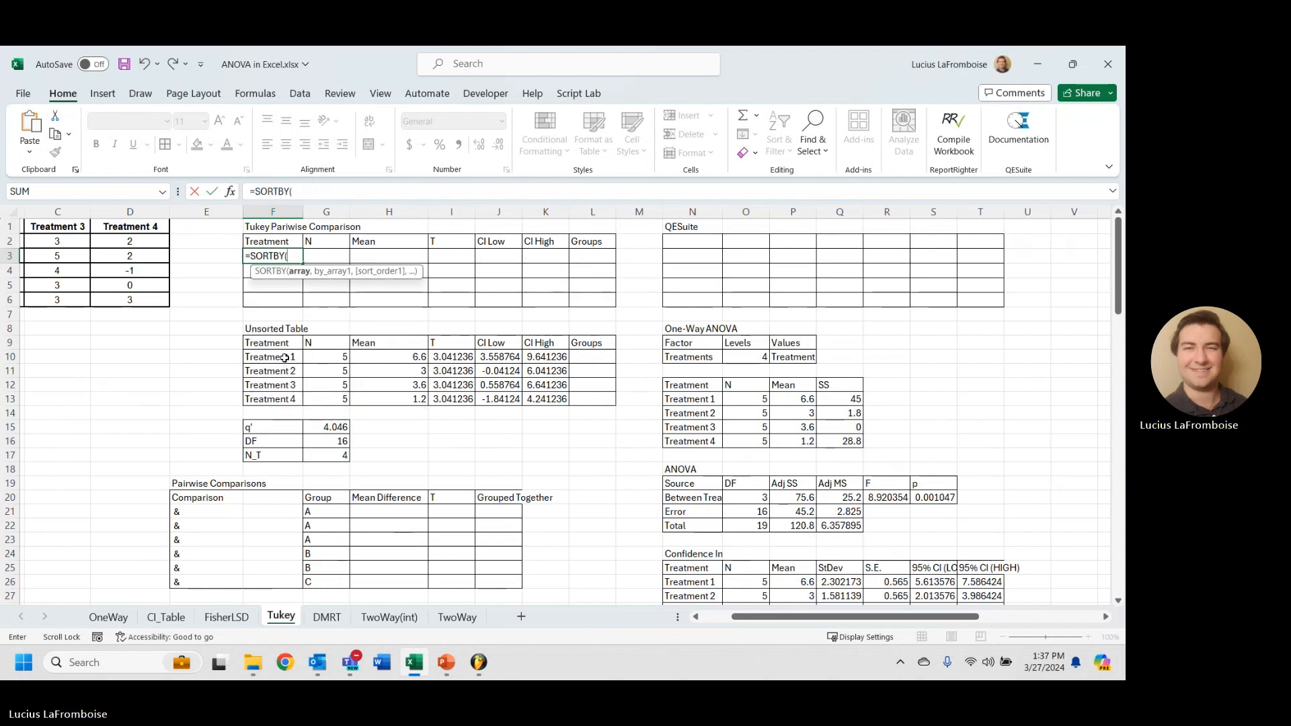
drag(284, 362, 596, 400)
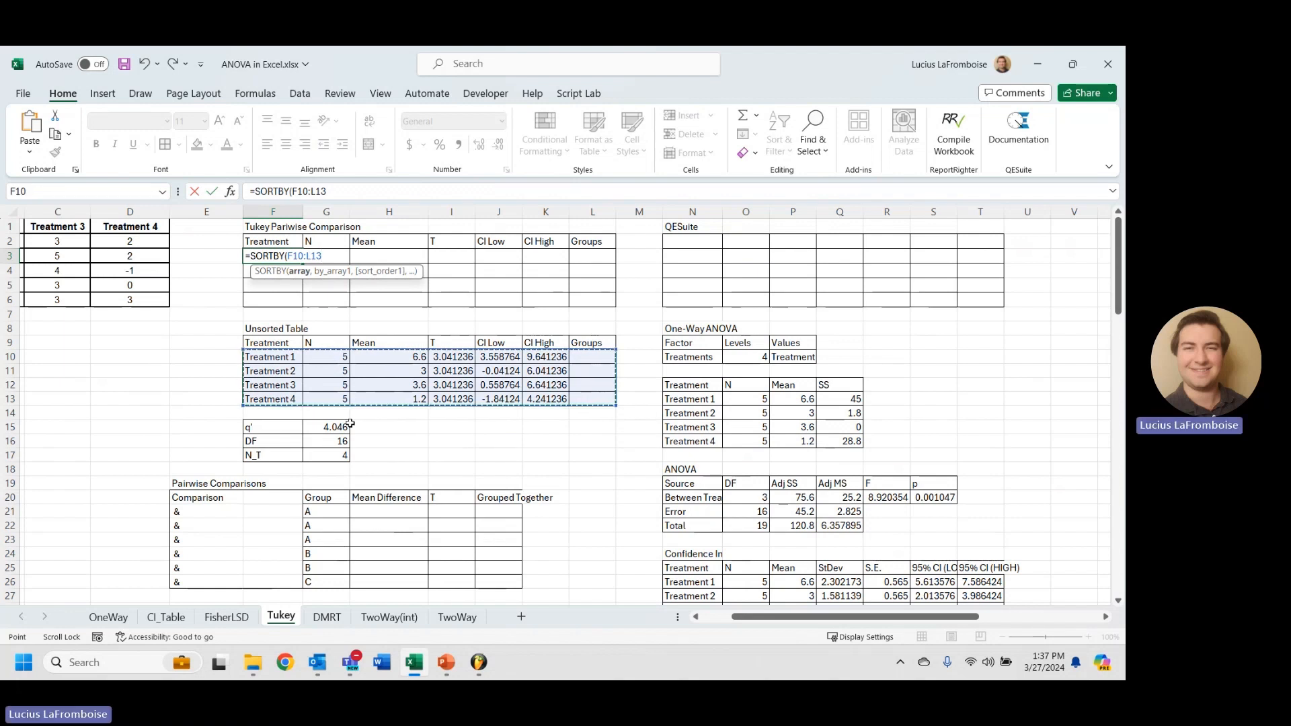
text(,)
drag(410, 358, 412, 401)
text(,-)
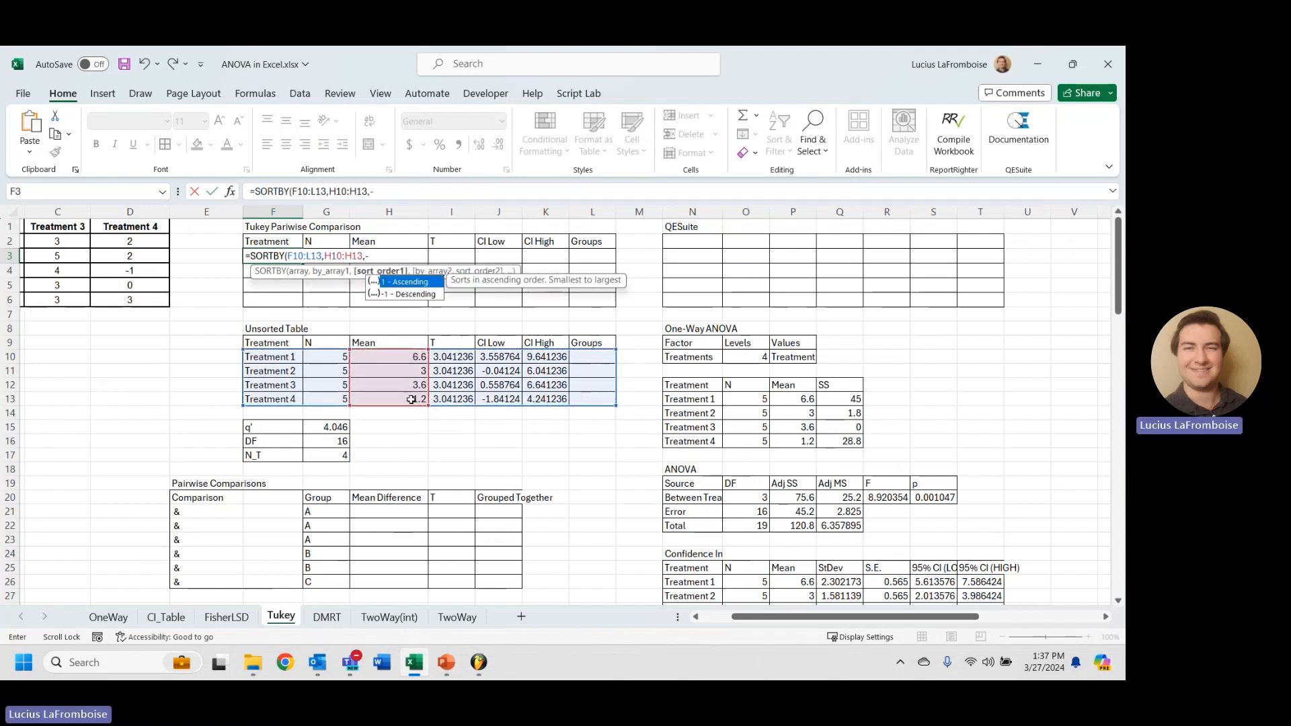
text(1))
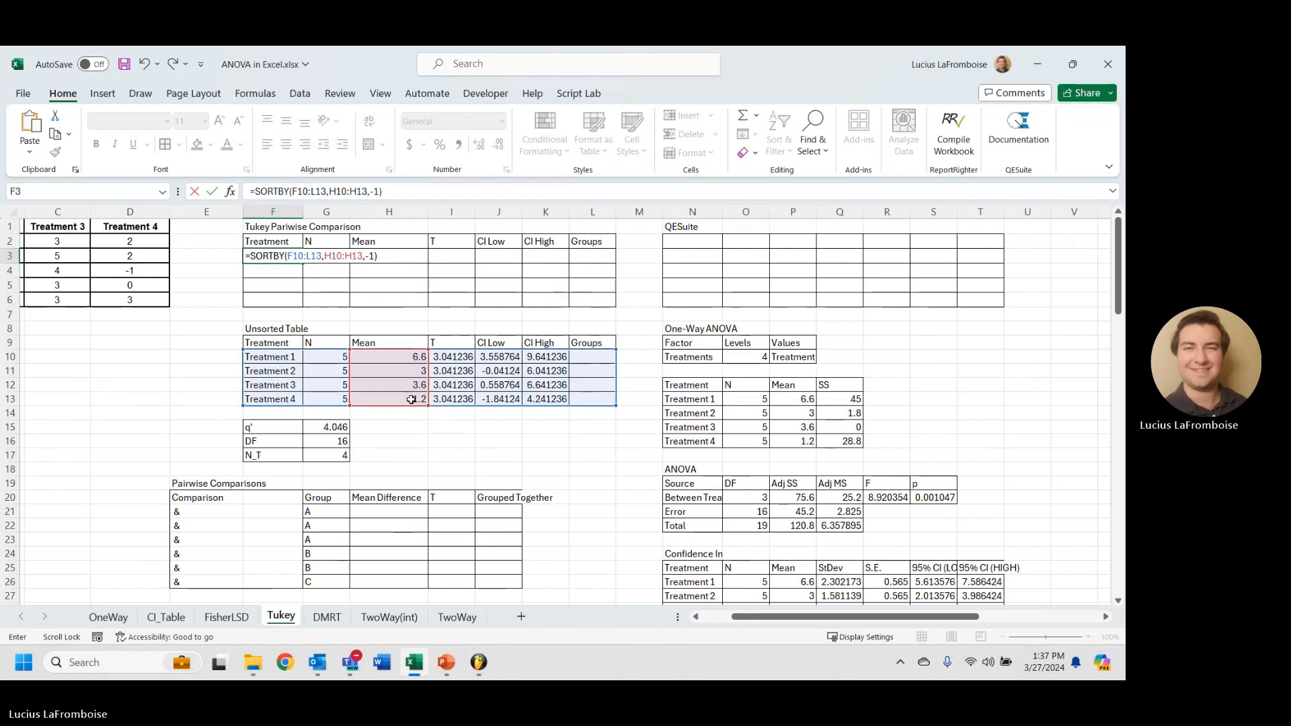
key(Return)
Examine the sorted table's Groups column and the CONCAT formula that builds the comparison labels in the Pairwise Comparisons table.
click(588, 289)
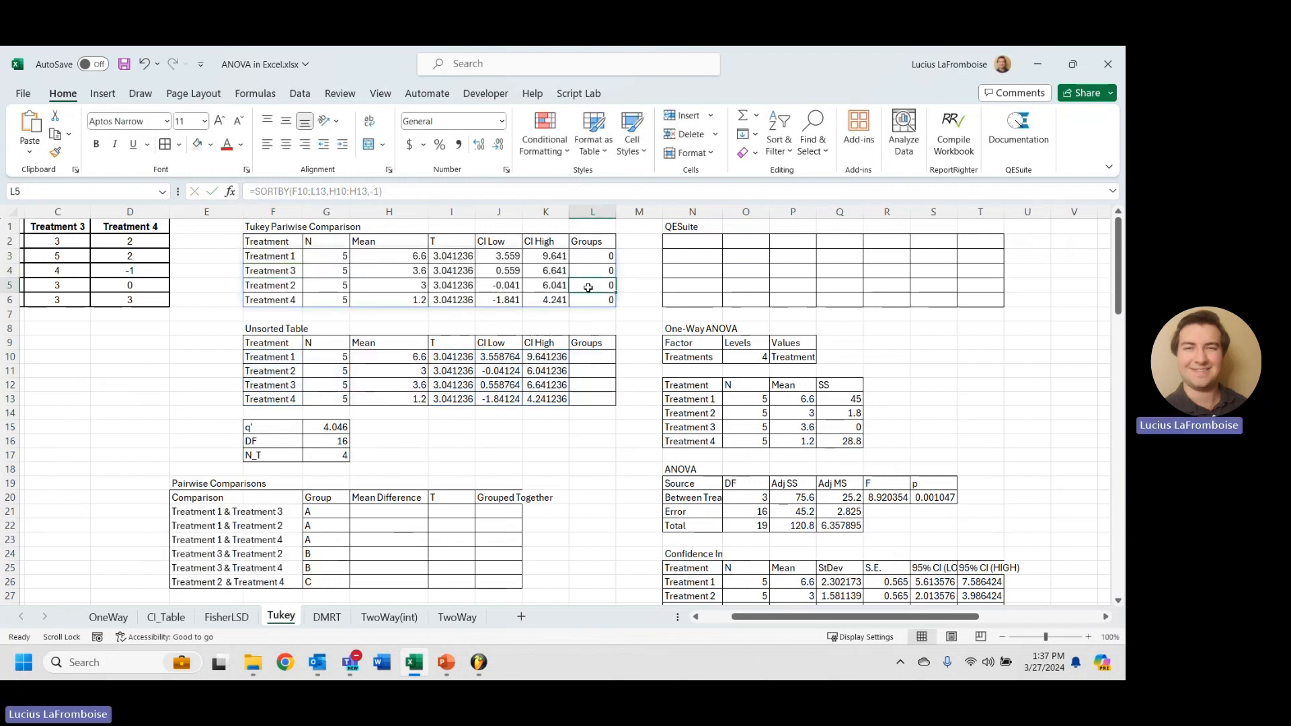
click(422, 274)
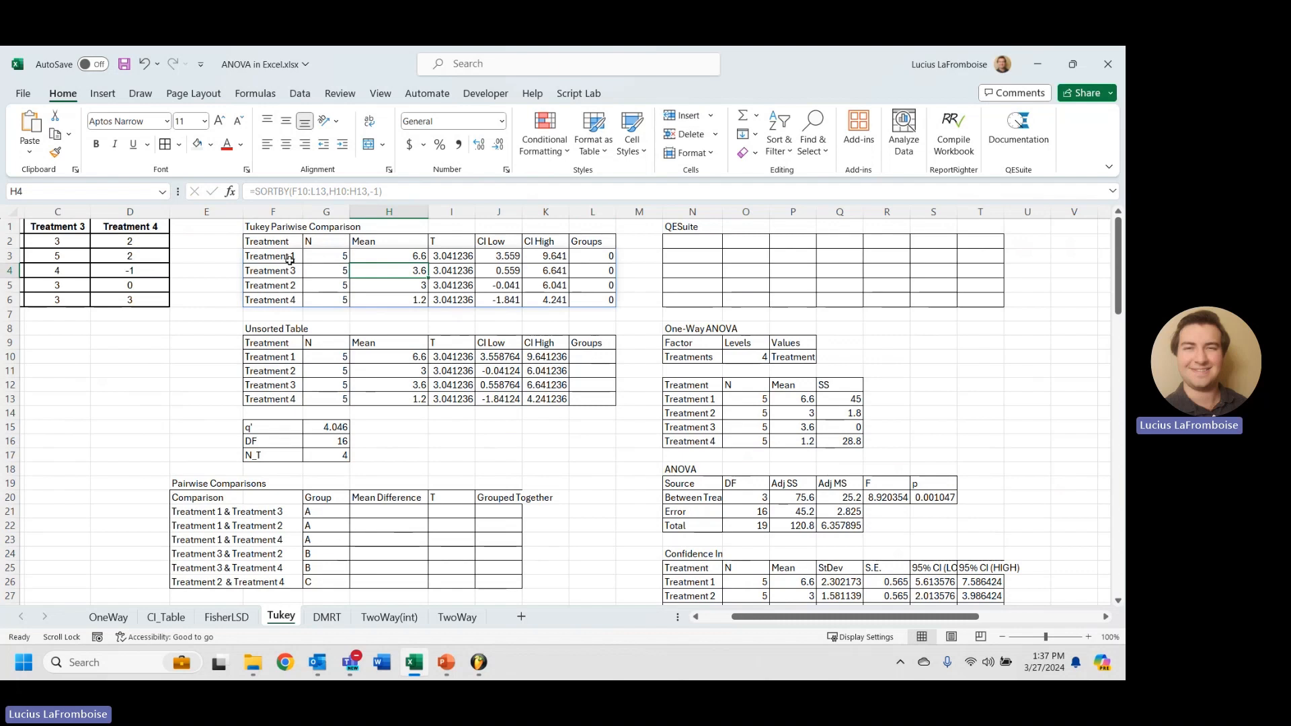
drag(593, 257, 593, 300)
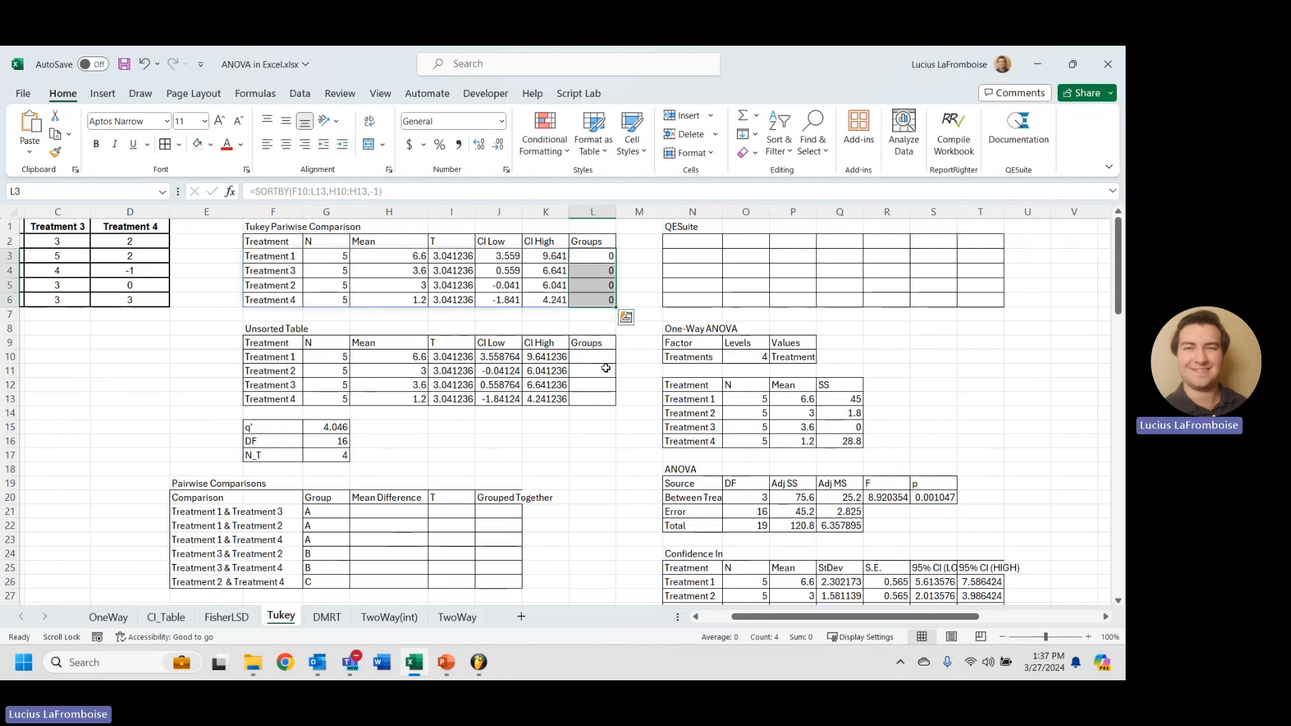
click(604, 358)
scroll(389, 354, down, 2)
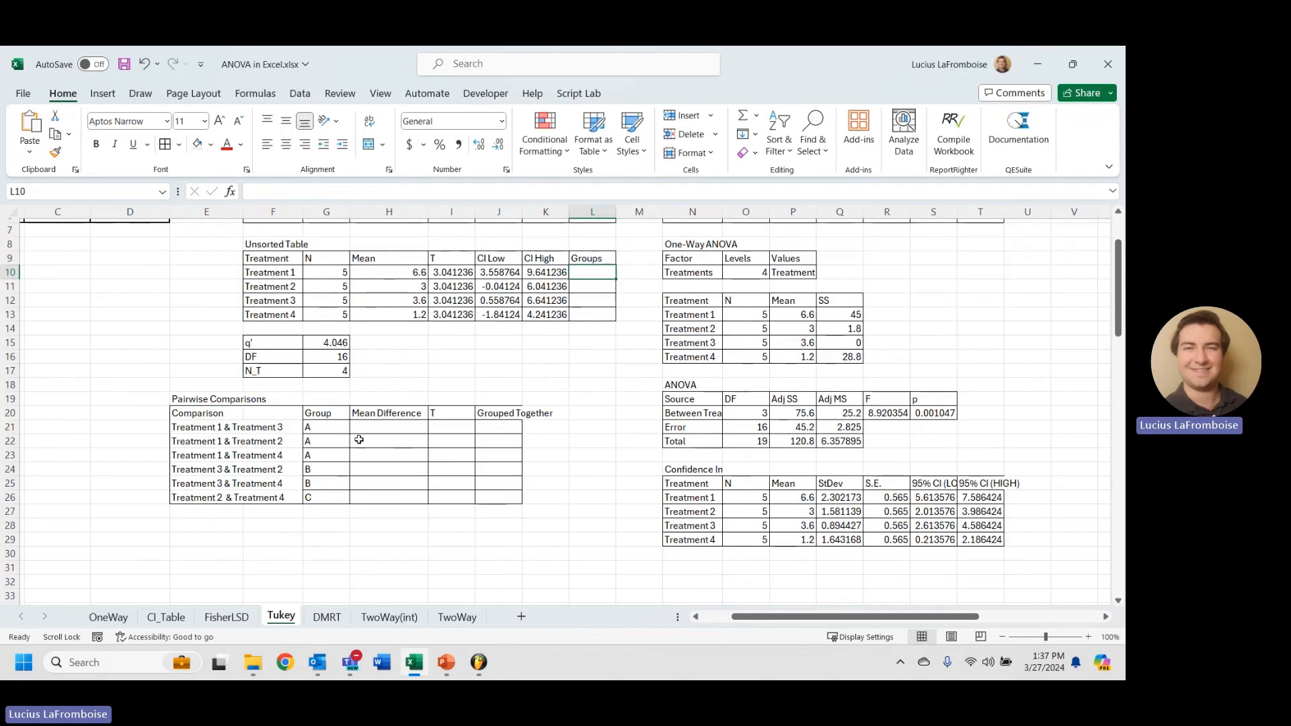
click(212, 425)
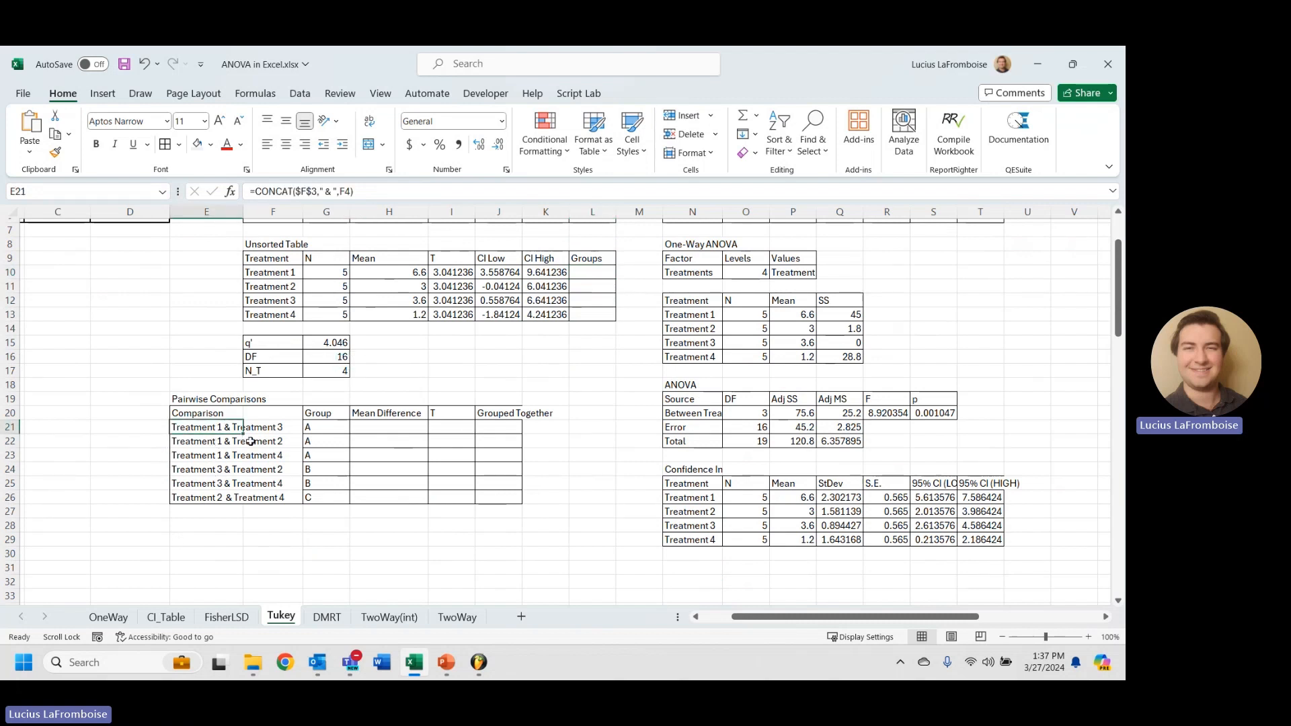
scroll(268, 430, up, 2)
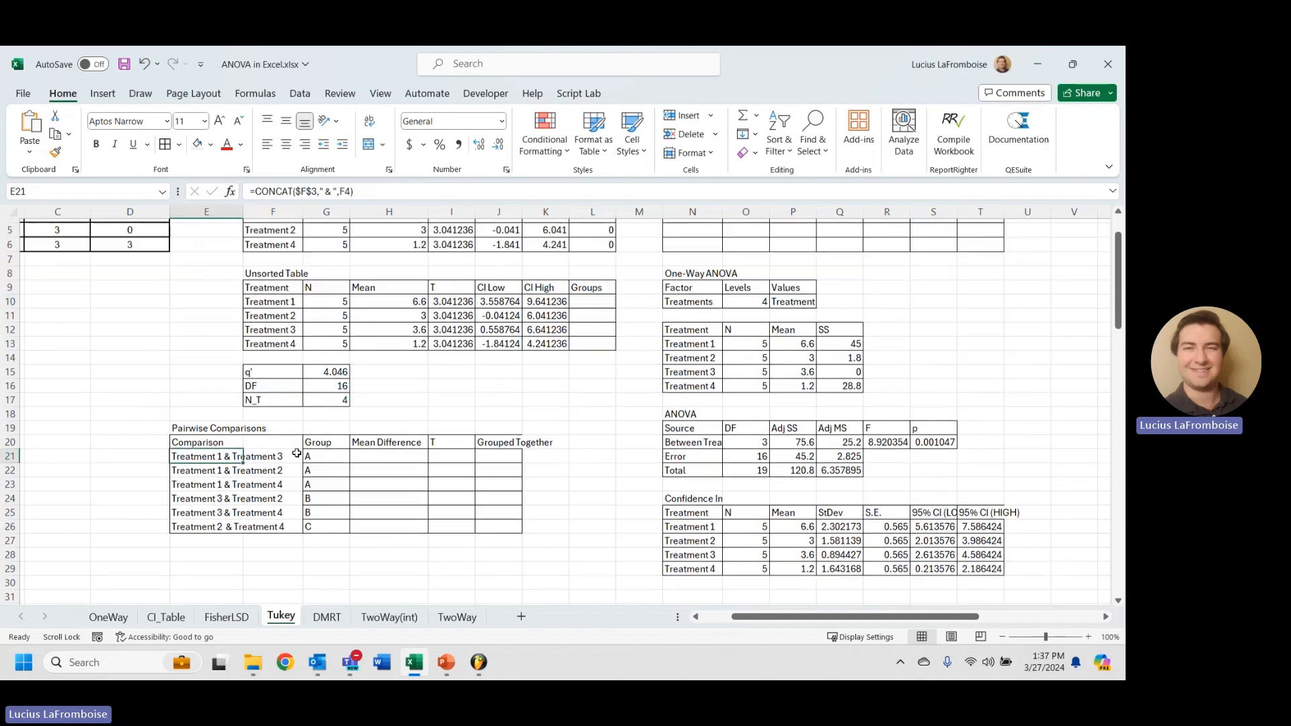
scroll(270, 418, down, 2)
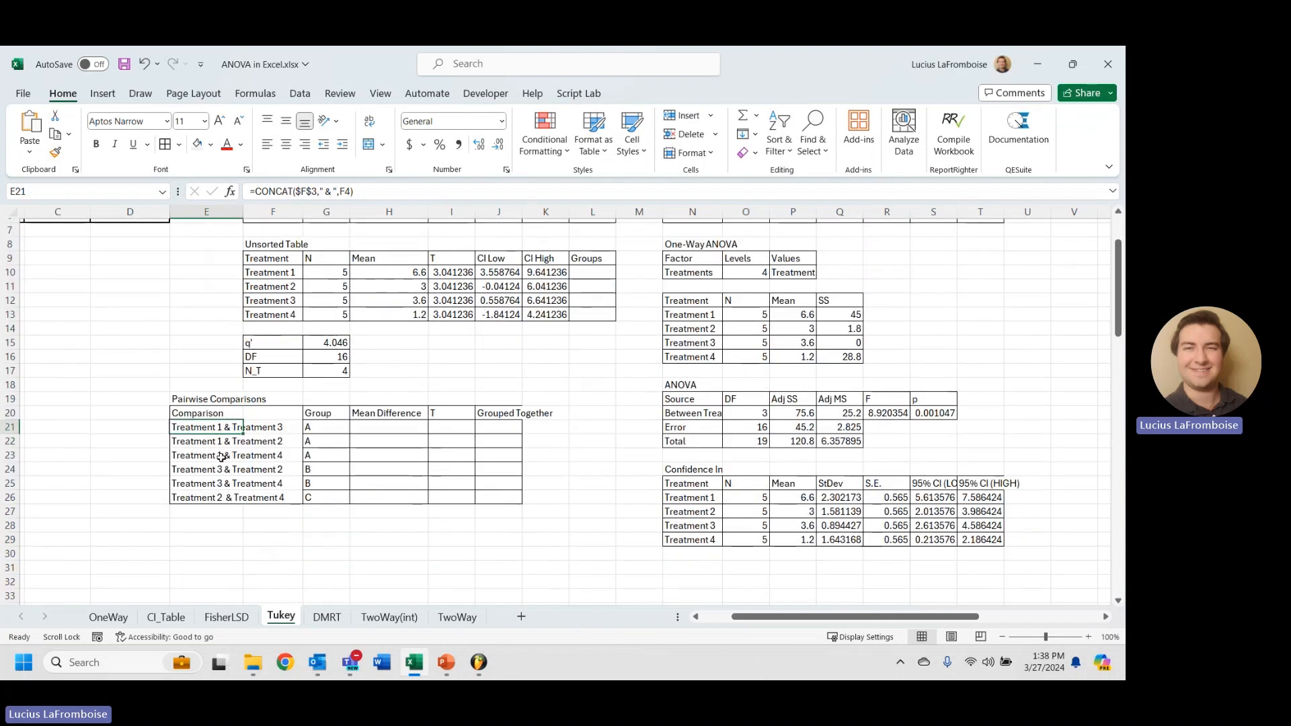
Enter the group A mean difference formula =$H$3-H4 in H21 and fill it down to H23.
click(387, 421)
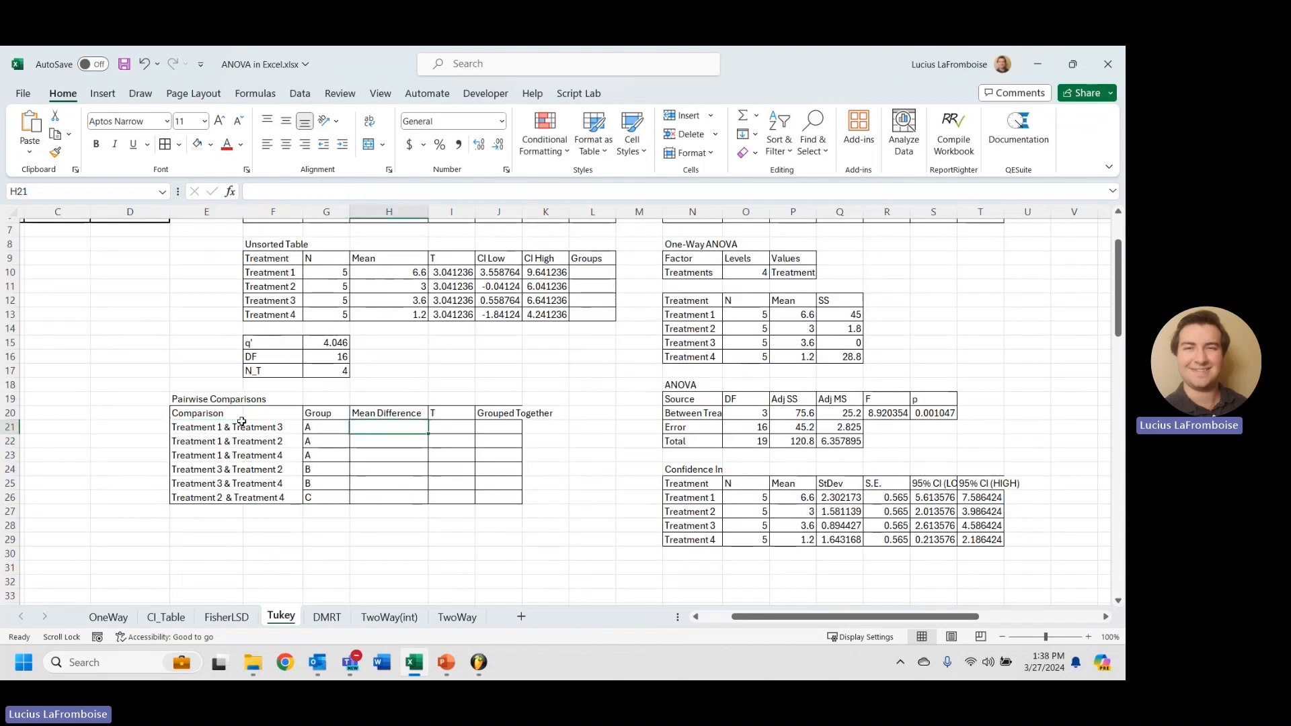
scroll(387, 421, up, 1)
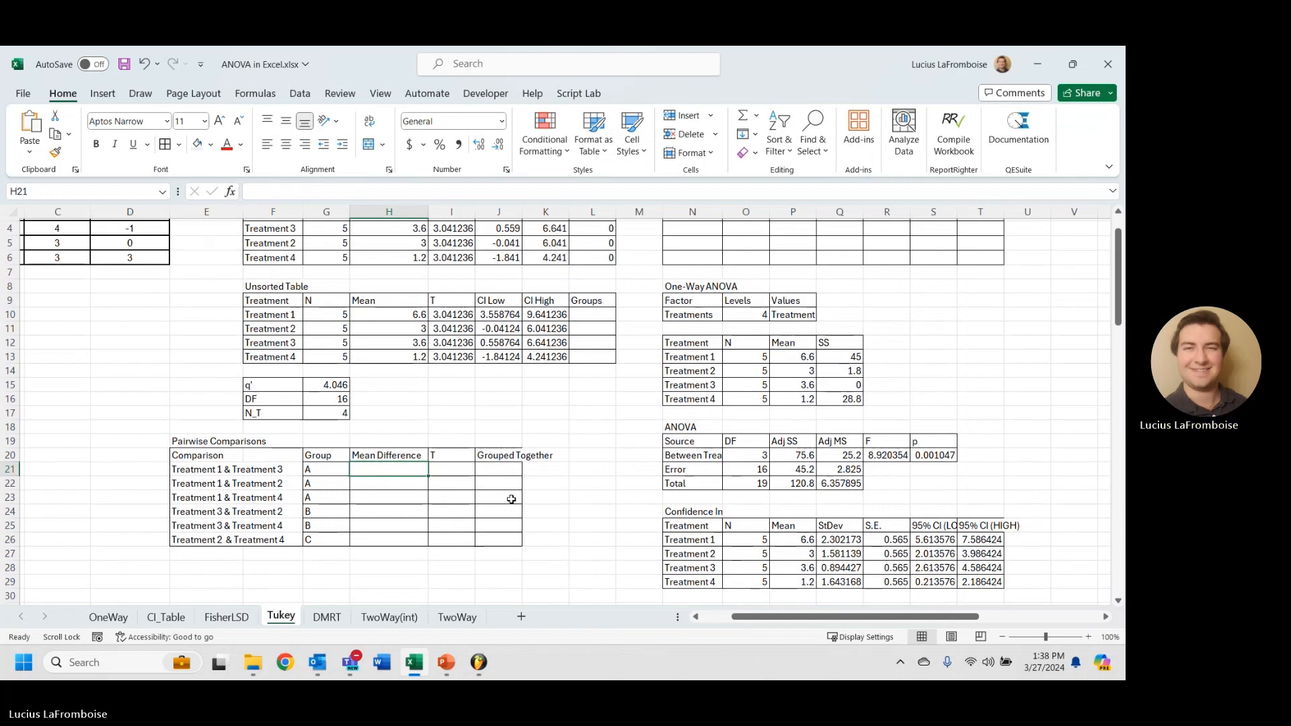
text(=)
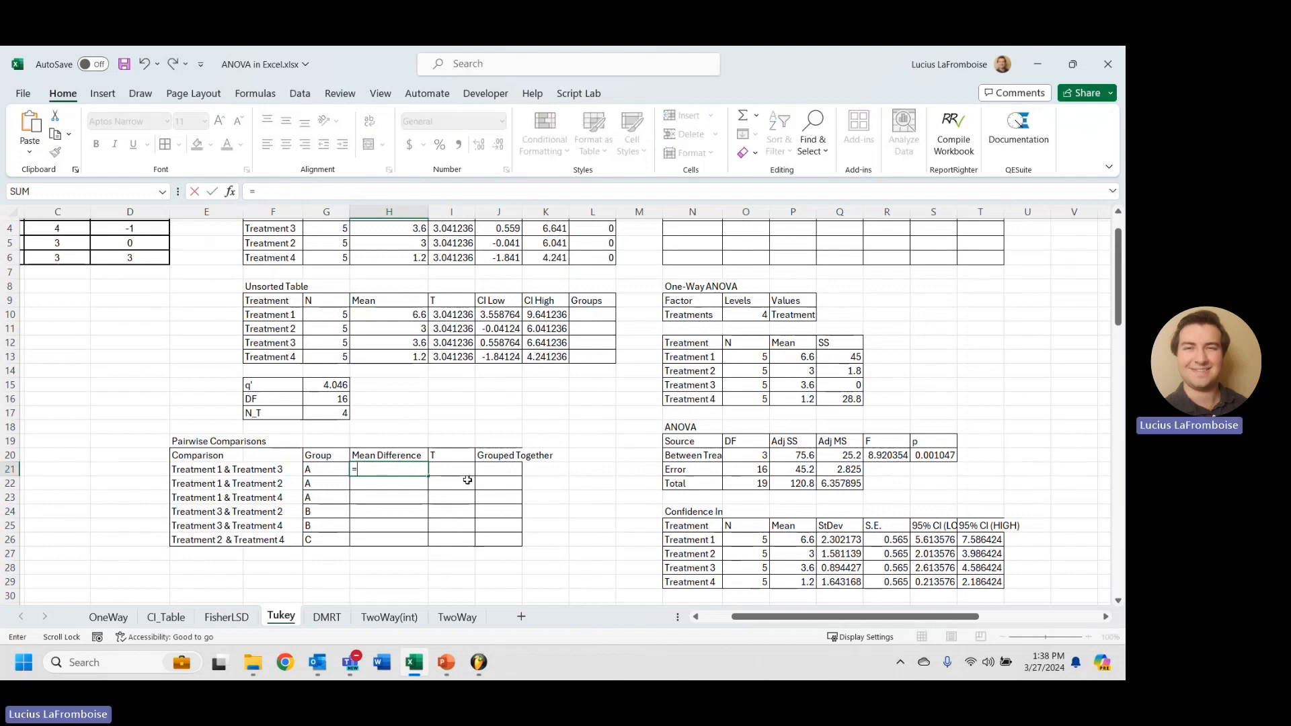
scroll(298, 486, up, 1)
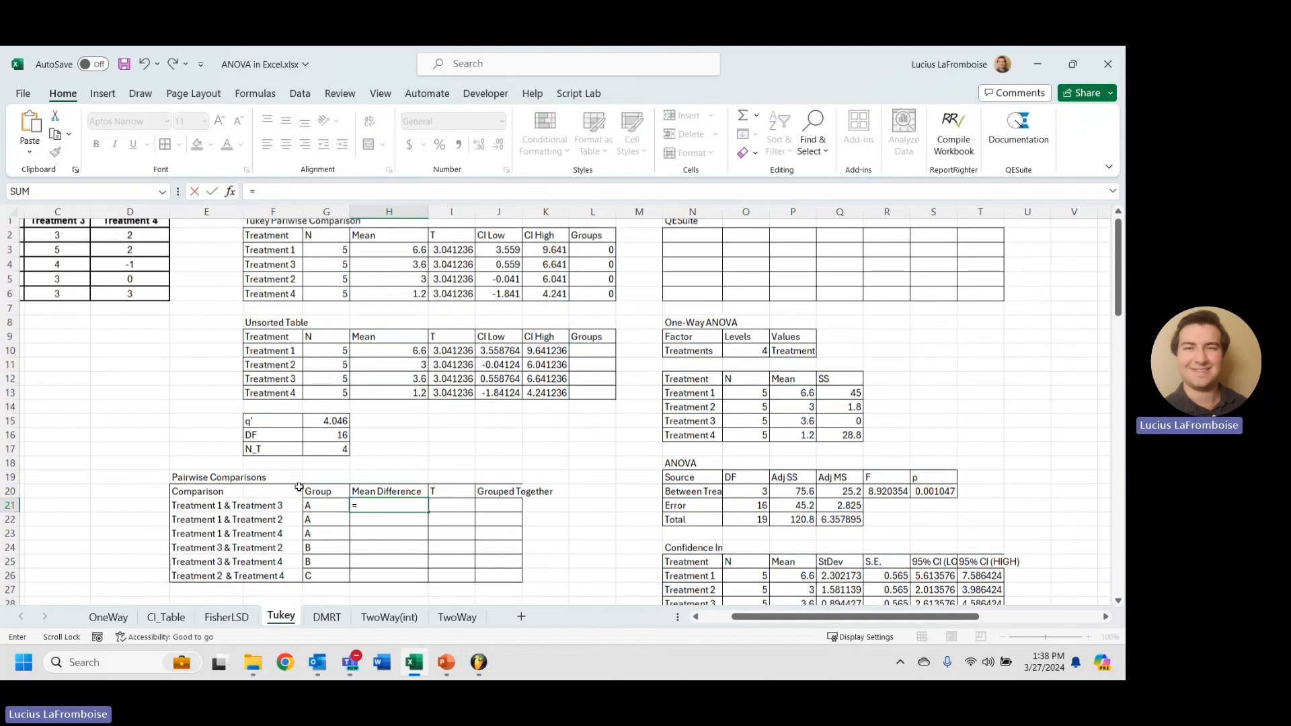
click(406, 256)
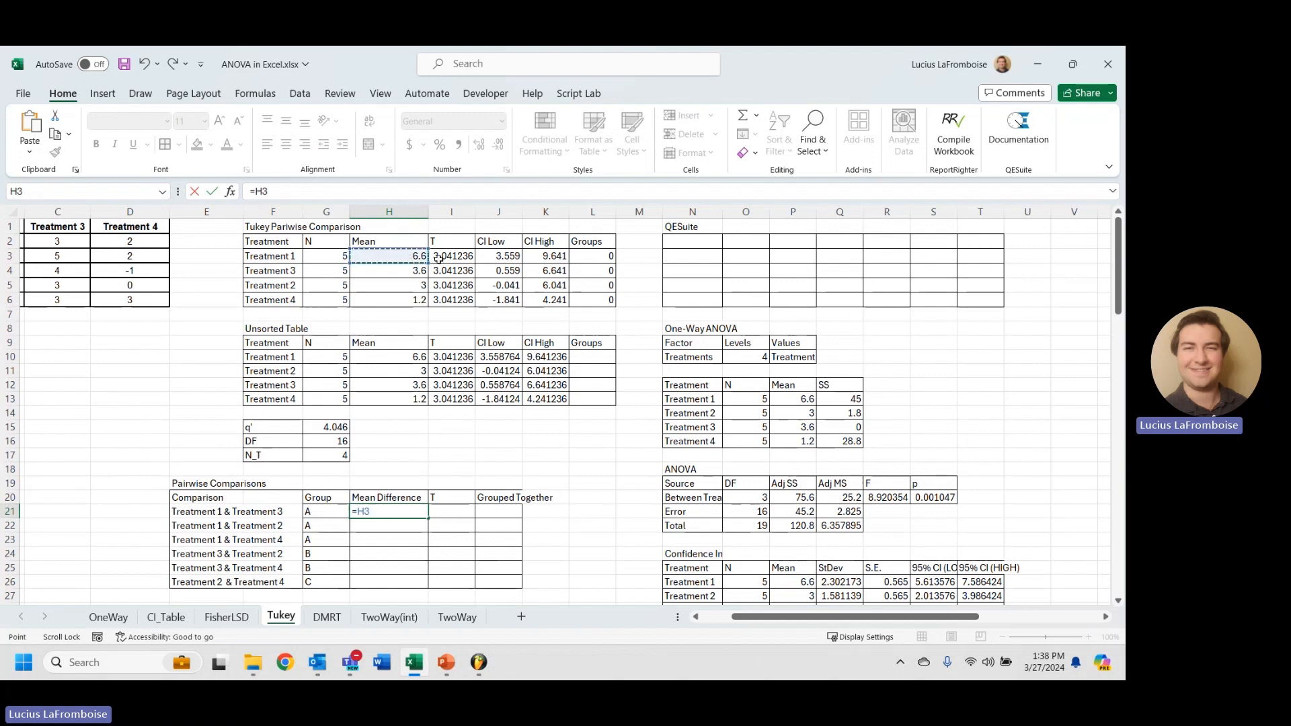
key(F4)
text(-)
click(376, 274)
key(Return)
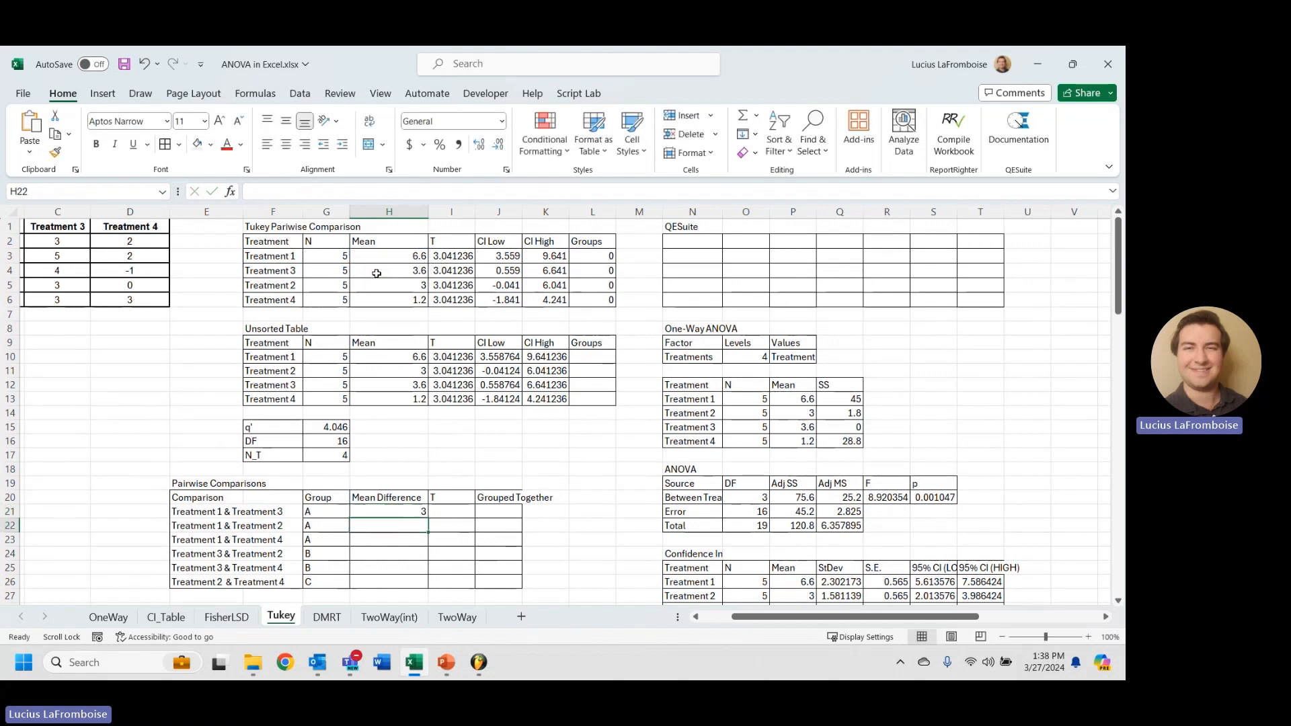
click(406, 513)
drag(429, 519, 417, 544)
Enter the group B mean difference formula =$H$4-H5 in H24 and fill it down to H25.
click(405, 559)
text(=)
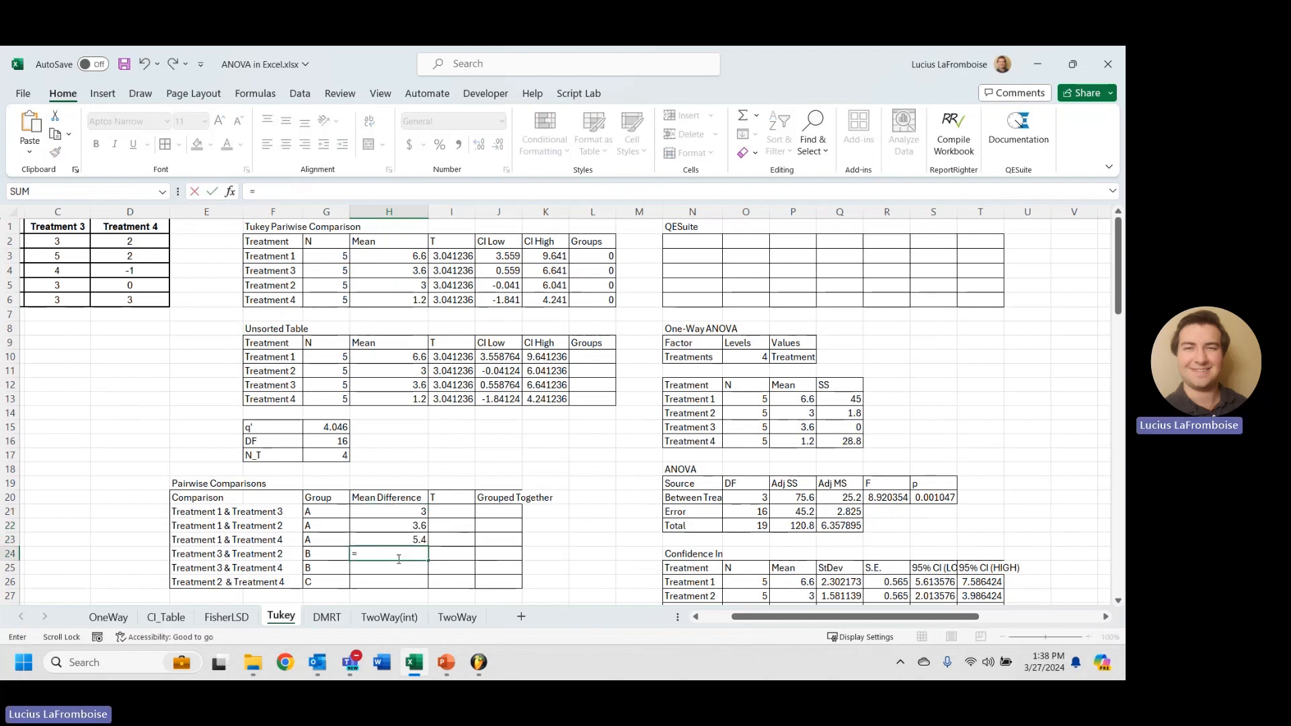
click(401, 272)
key(F4)
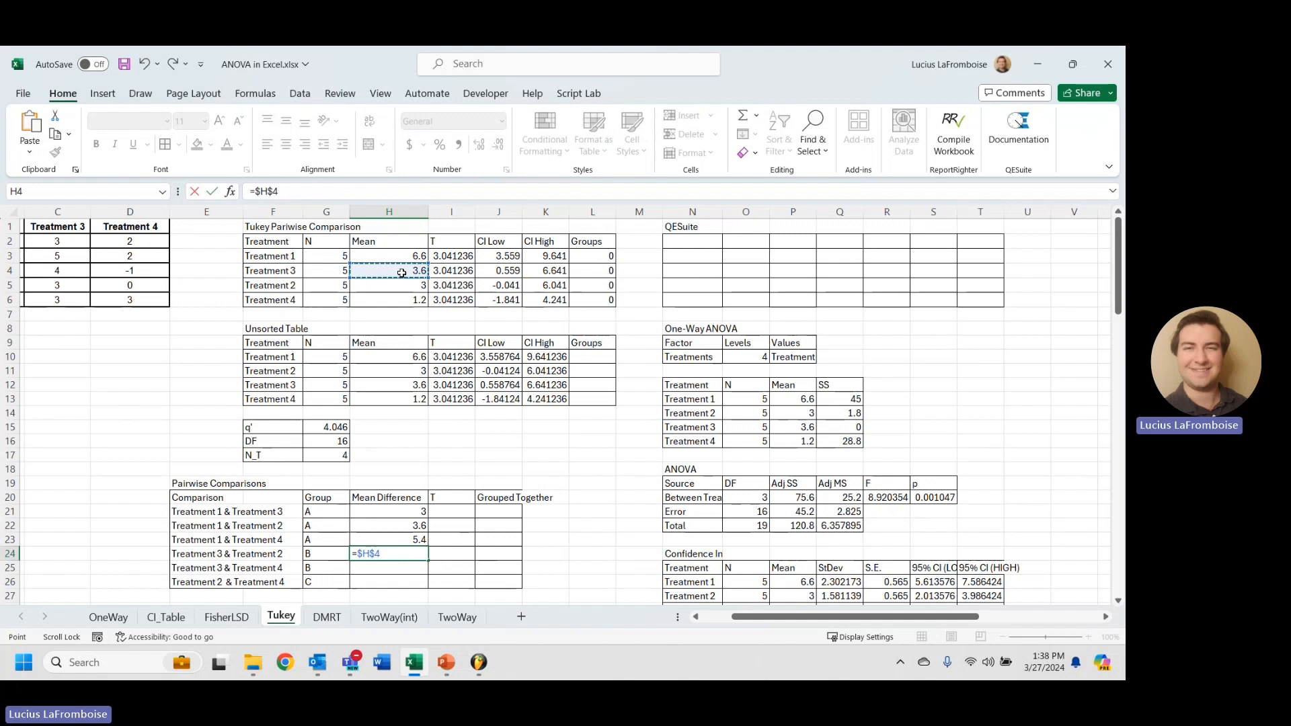
text(-)
click(420, 286)
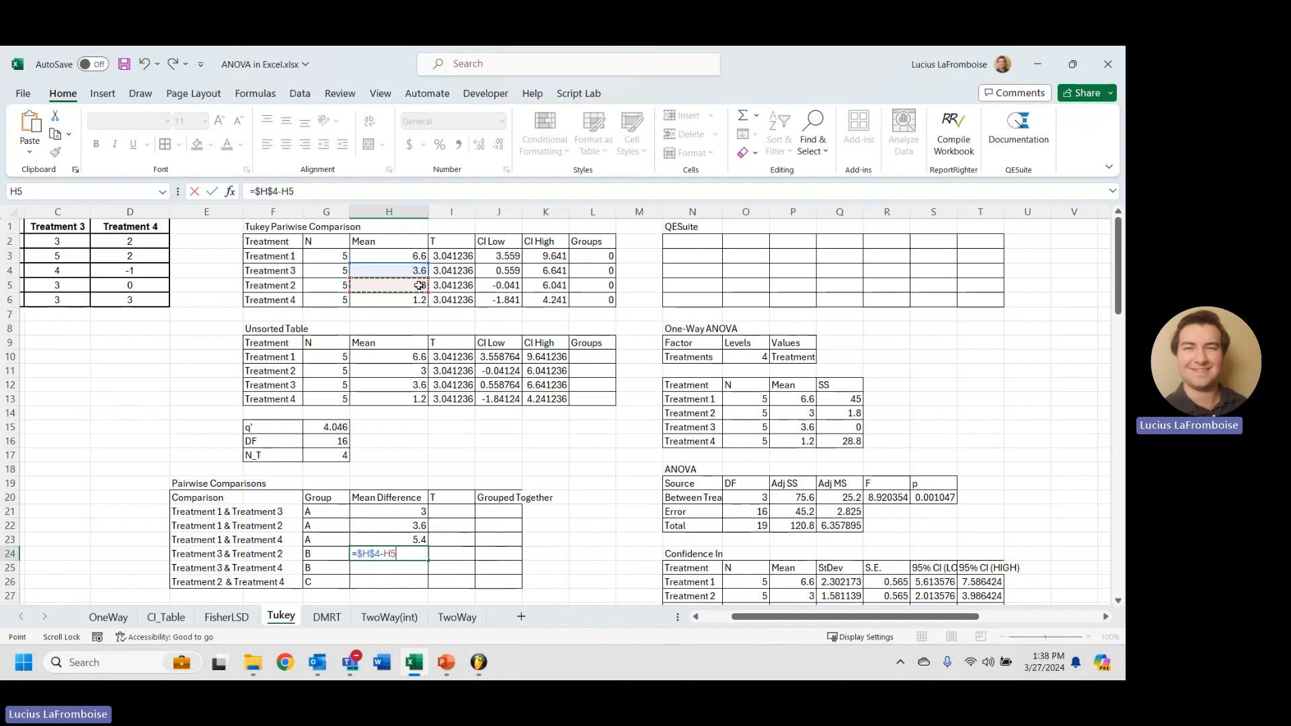
key(Return)
click(404, 552)
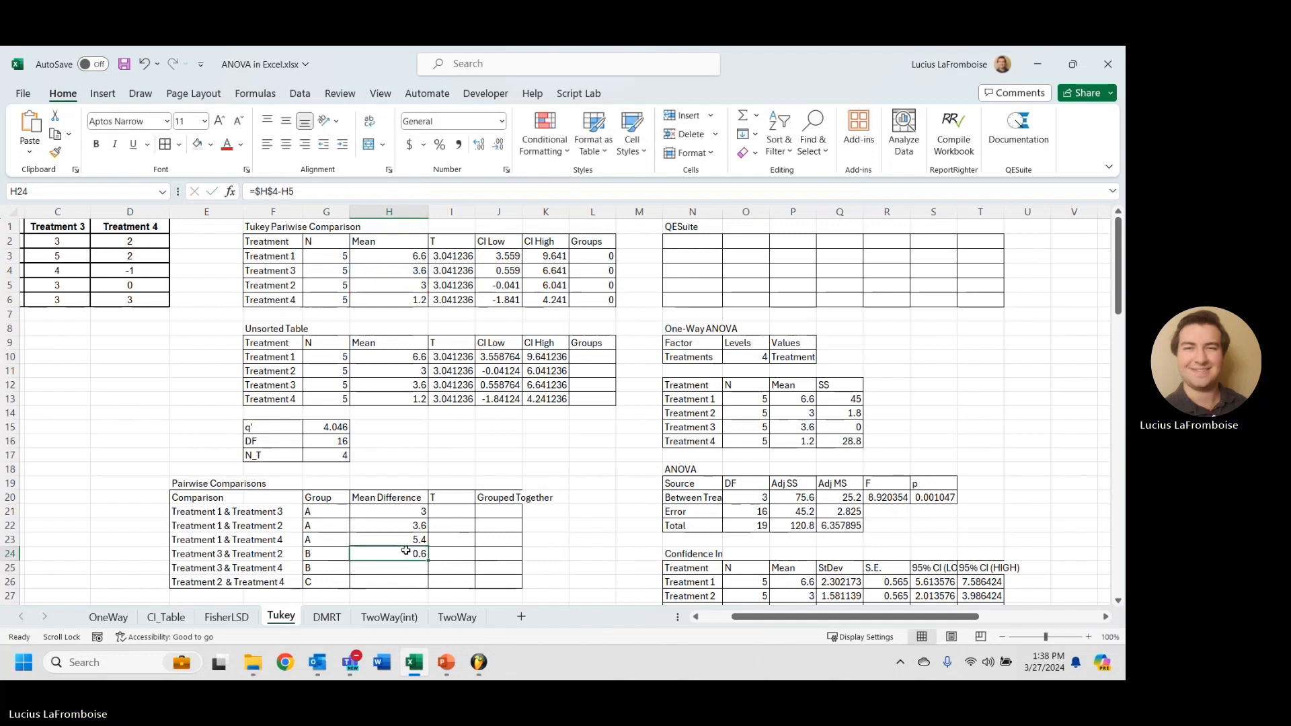
drag(428, 562, 424, 573)
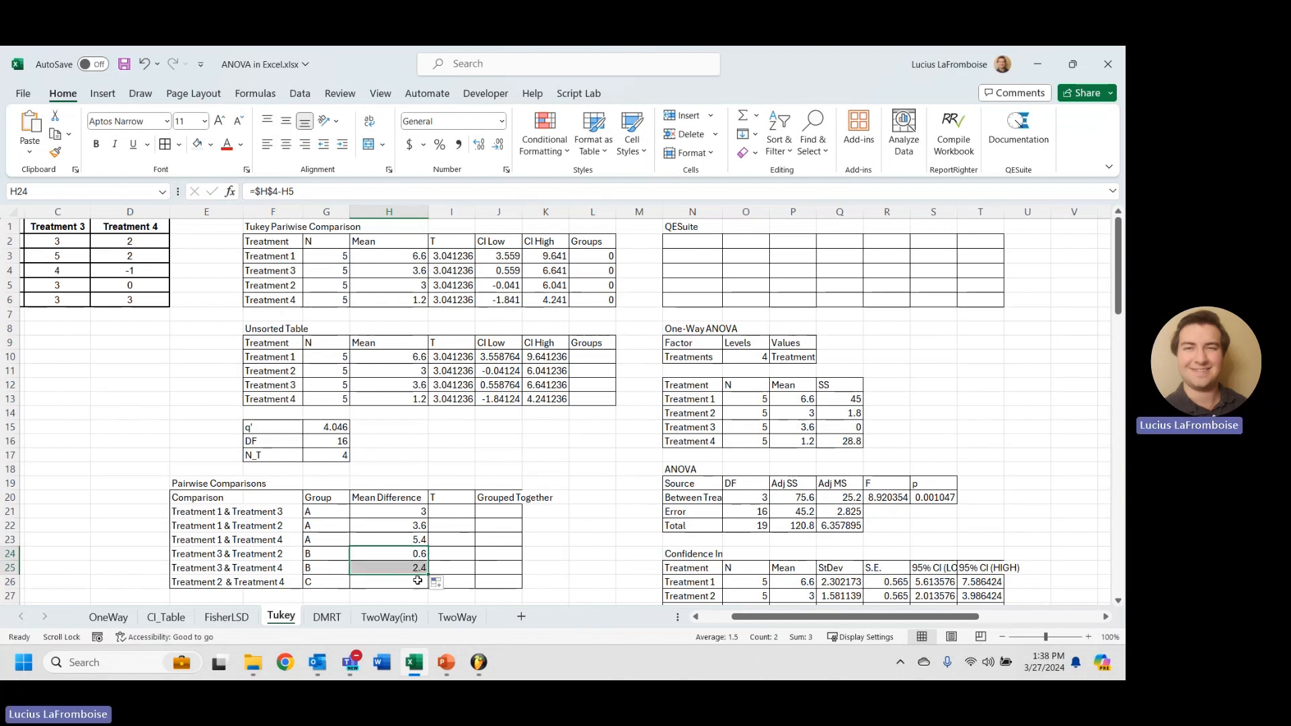
Enter the group C mean difference formula =H5-H6 in H26 for Treatment 2 & Treatment 4.
click(421, 583)
text(=)
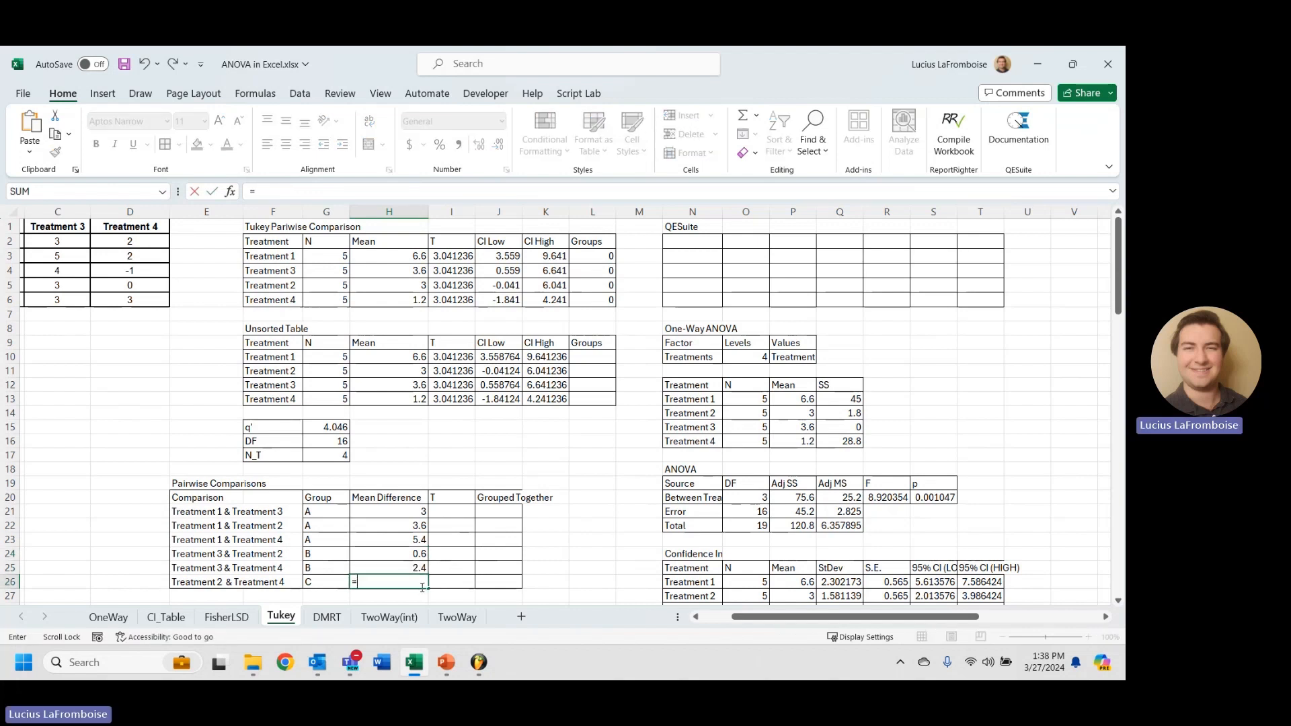
click(408, 285)
text(-)
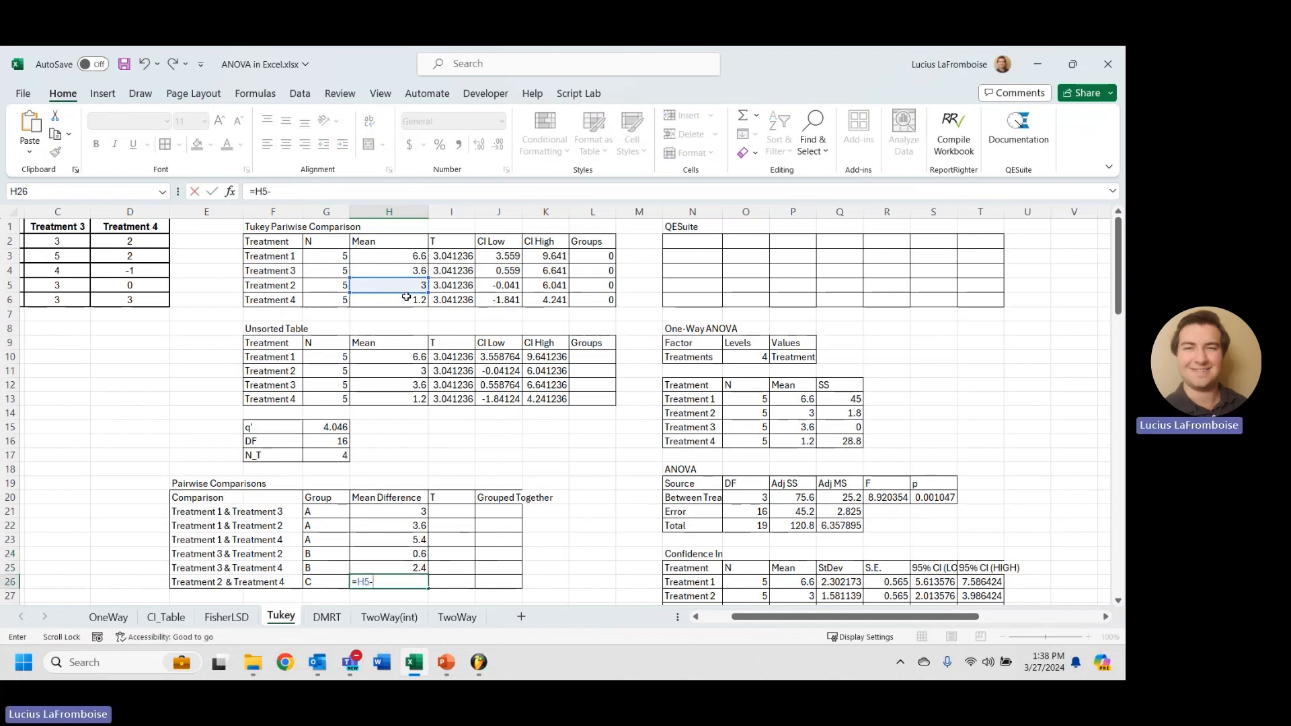
click(407, 297)
key(Return)
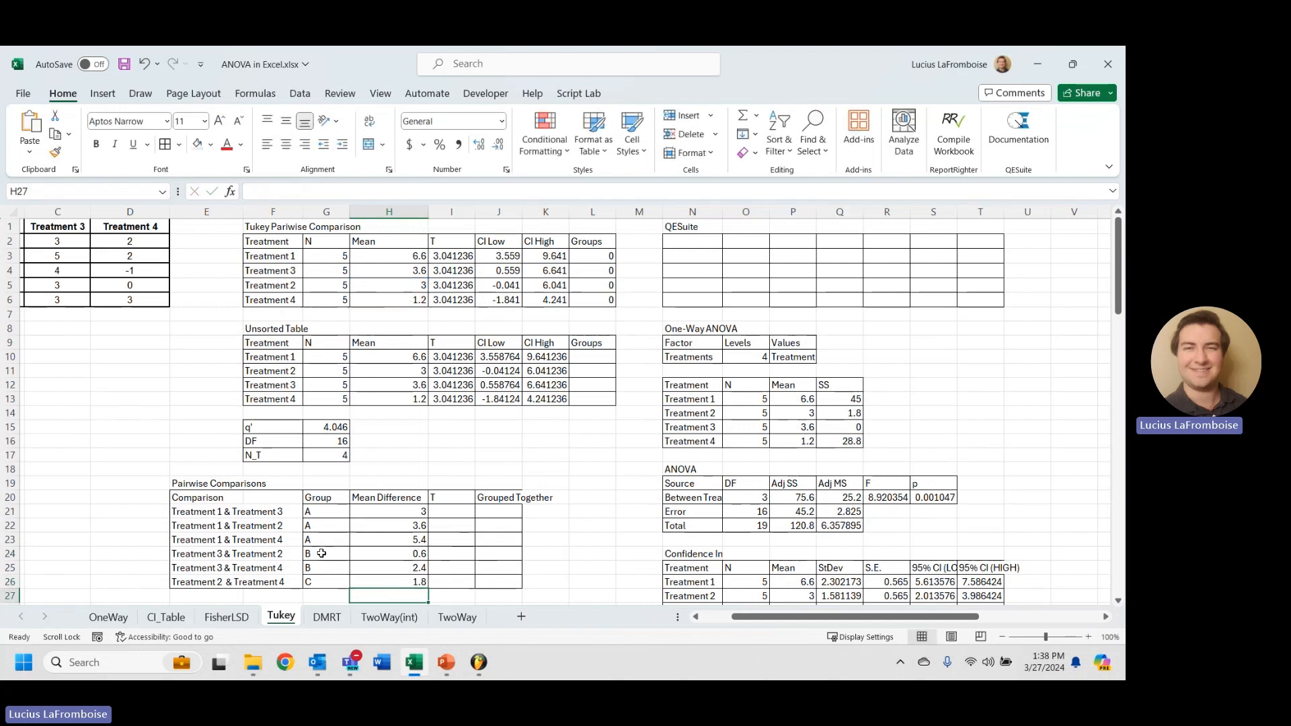
Enter the group A T value reference =I3 in I21 and fill it down to I23.
click(455, 513)
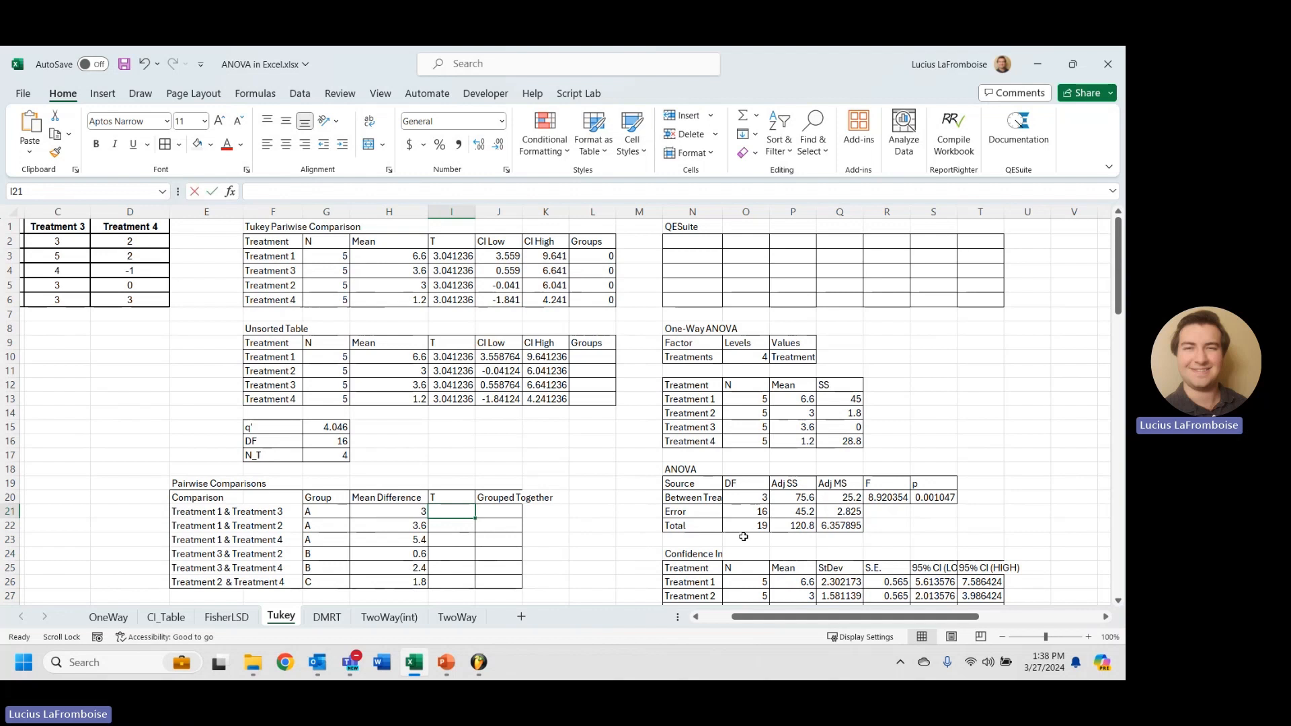
text(=)
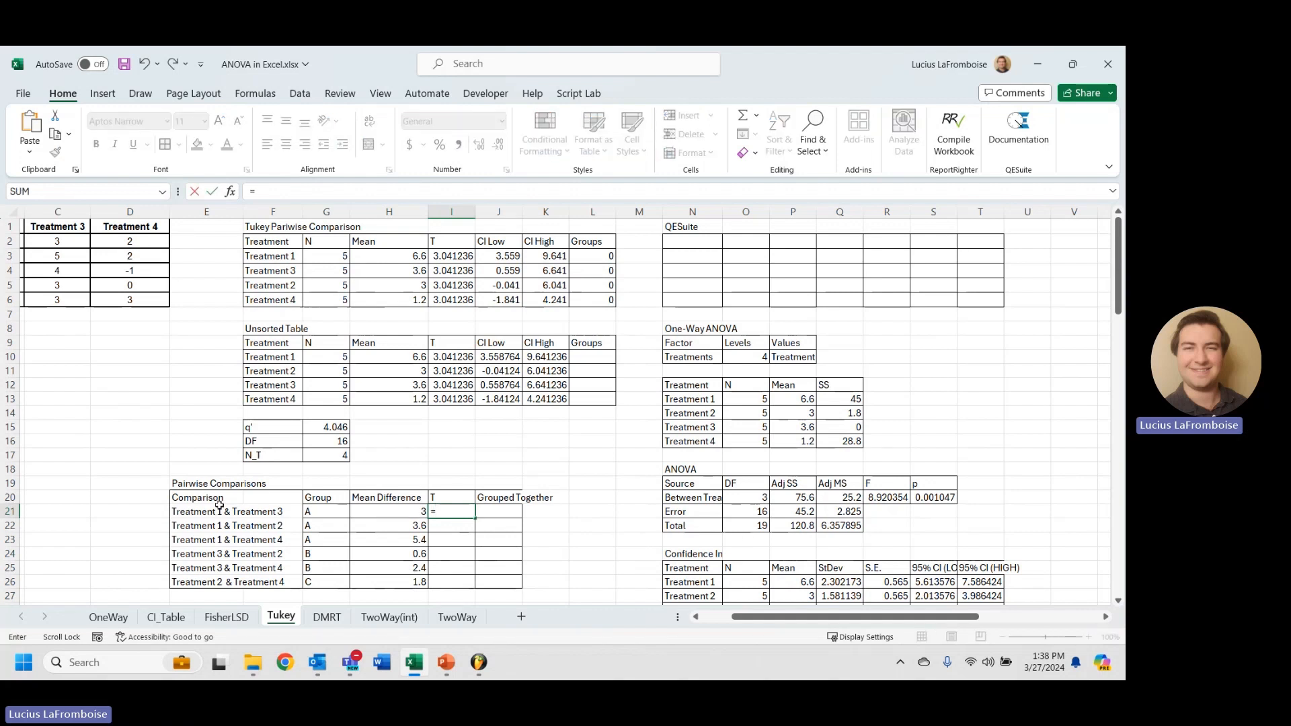
click(454, 254)
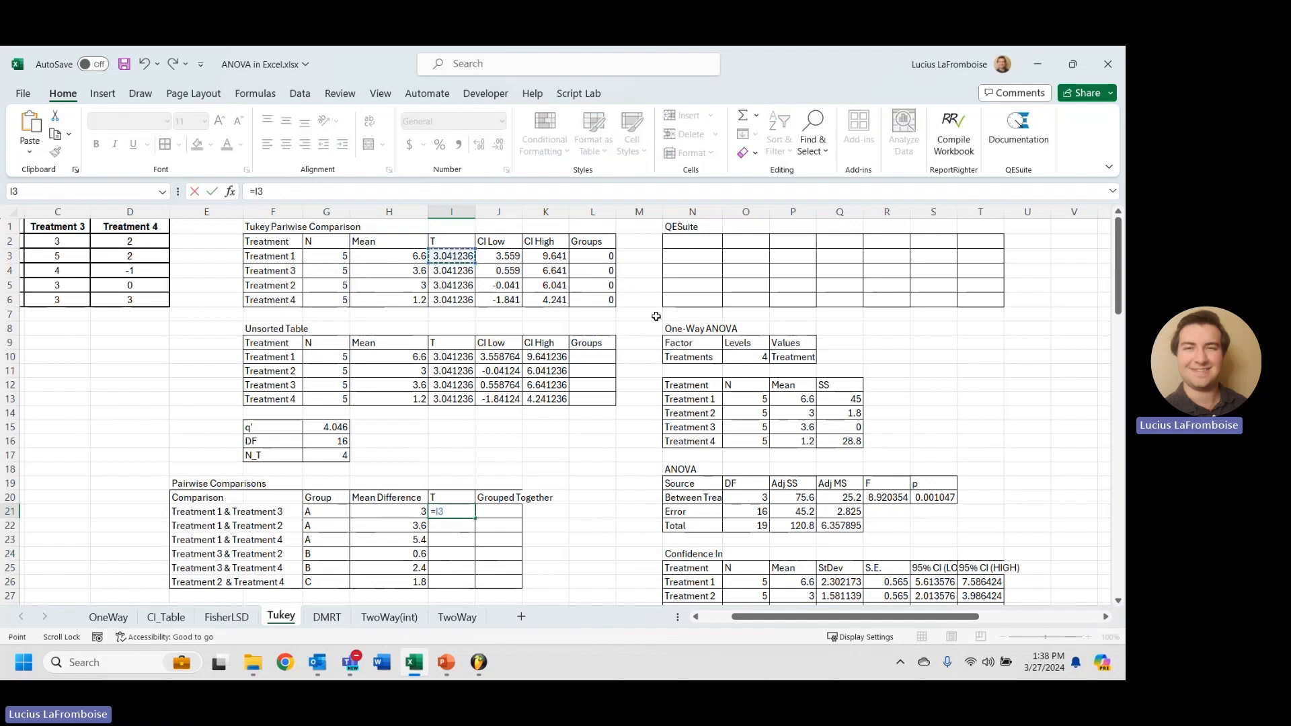
key(Return)
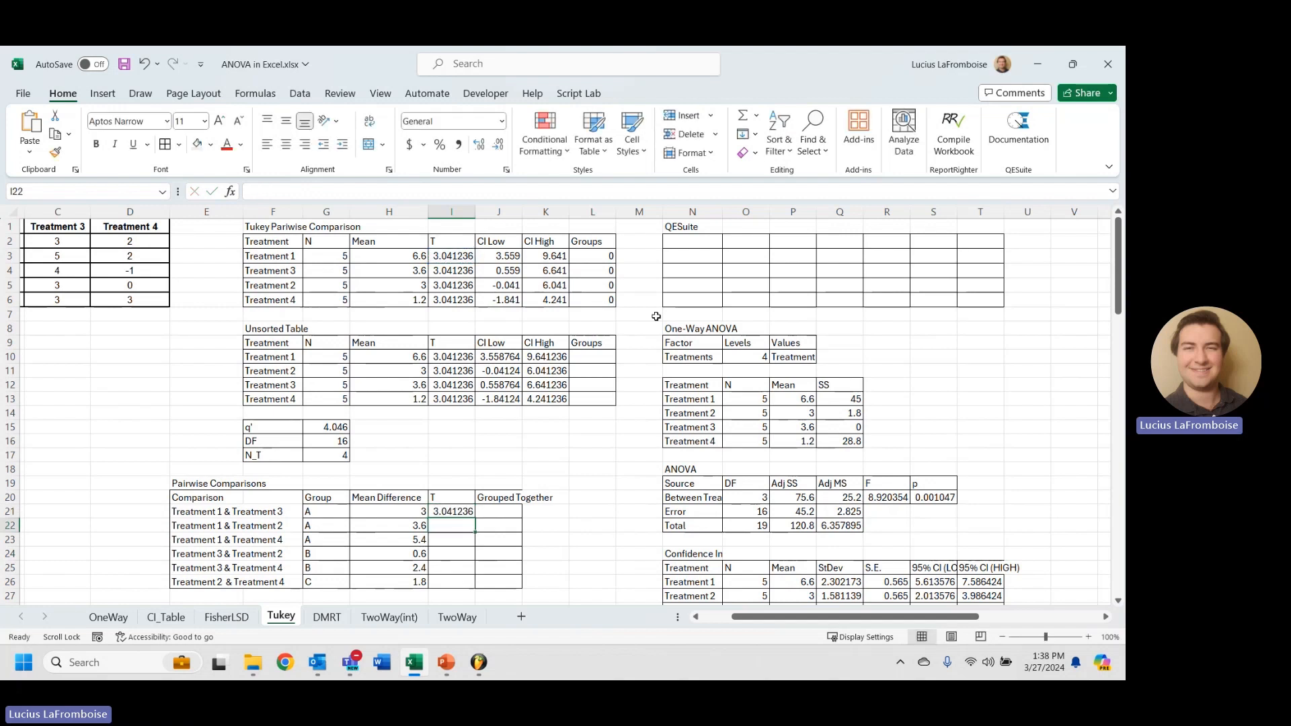
click(469, 511)
drag(474, 518, 470, 553)
Enter the group B T value reference =I4 in I24 and fill it down to I25.
click(470, 553)
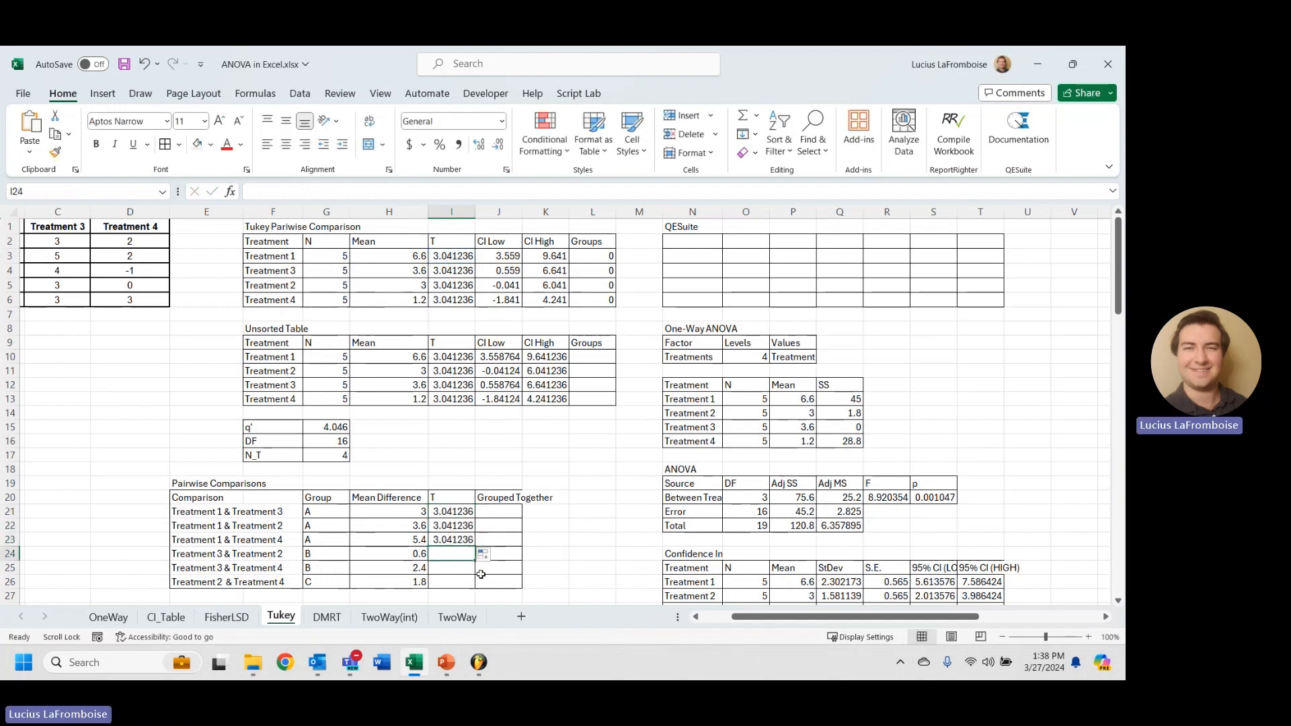
text(=)
click(438, 270)
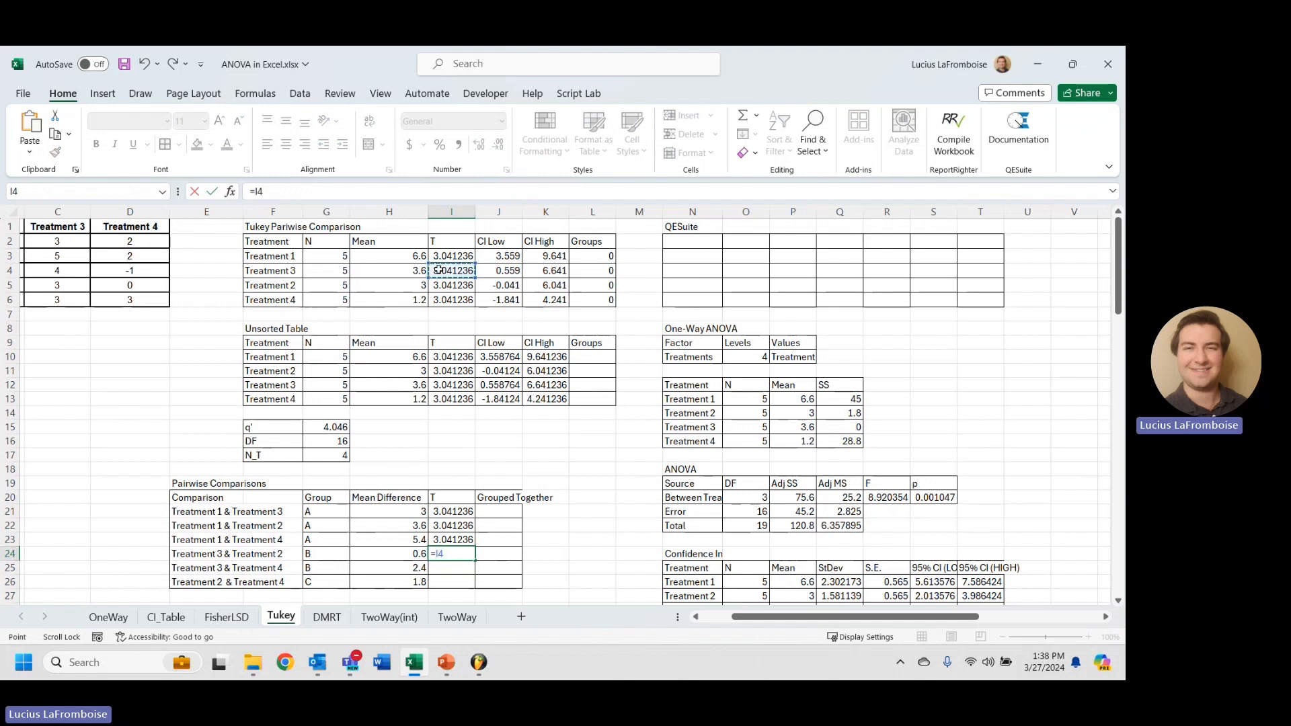
key(Return)
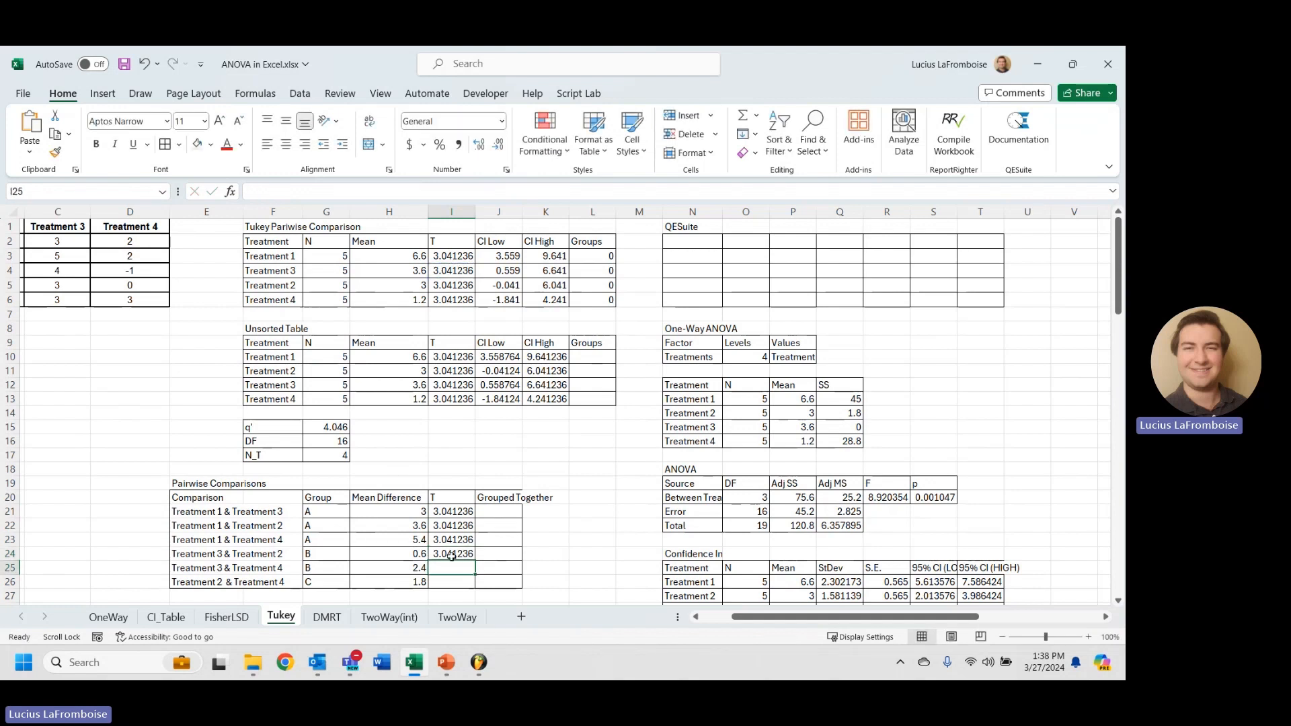
click(452, 555)
drag(475, 561, 471, 571)
Enter the group C T value reference =I5 in I26 for Treatment 2 & Treatment 4.
click(453, 582)
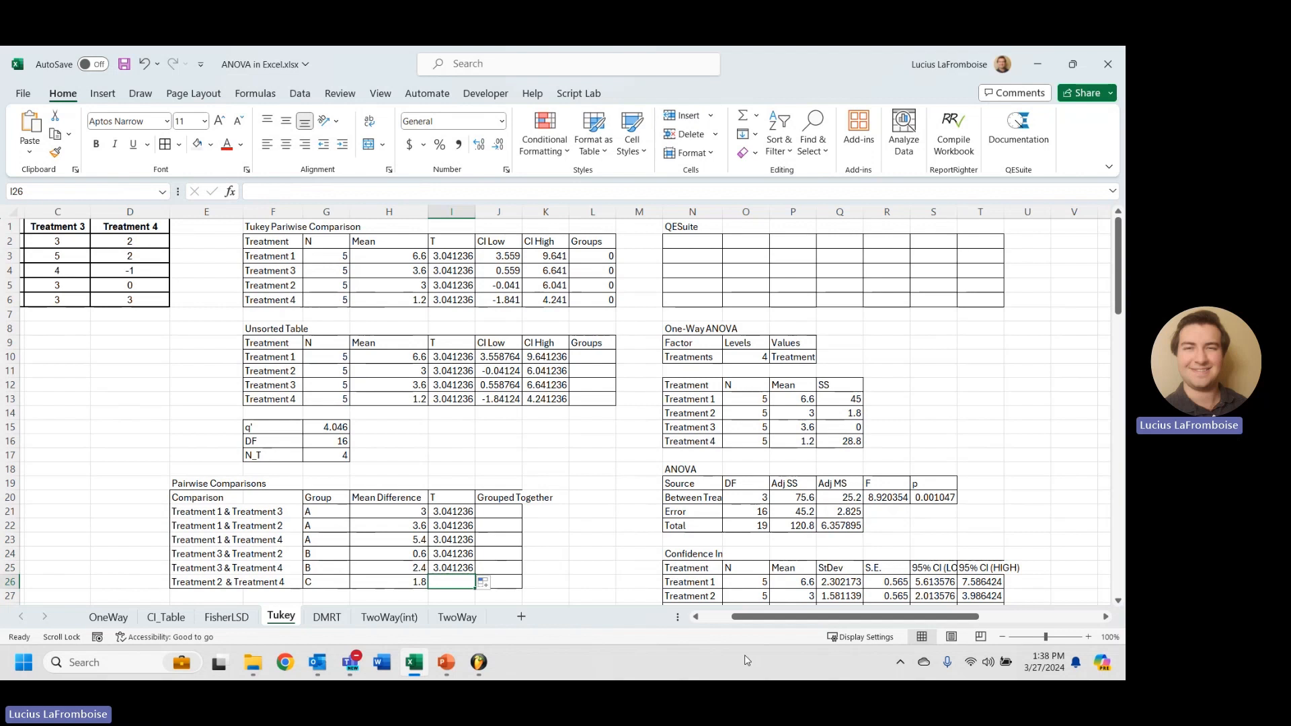
text(=)
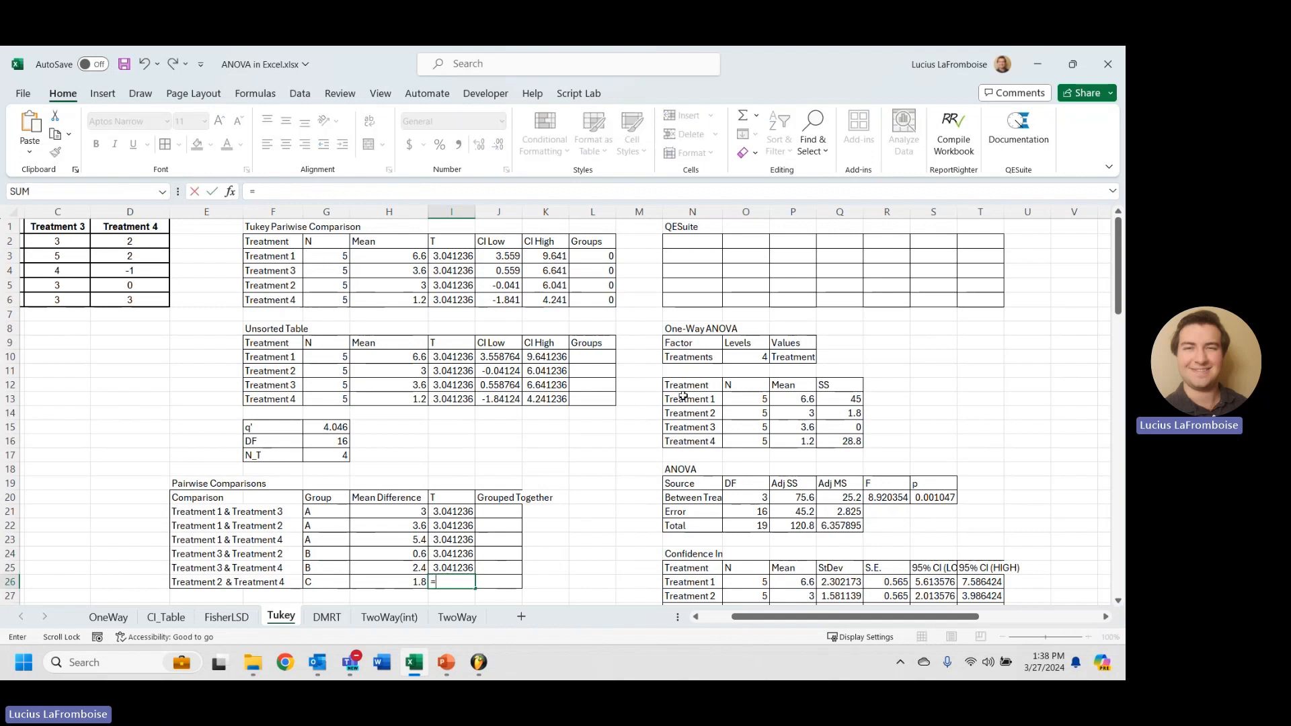
click(466, 287)
key(Return)
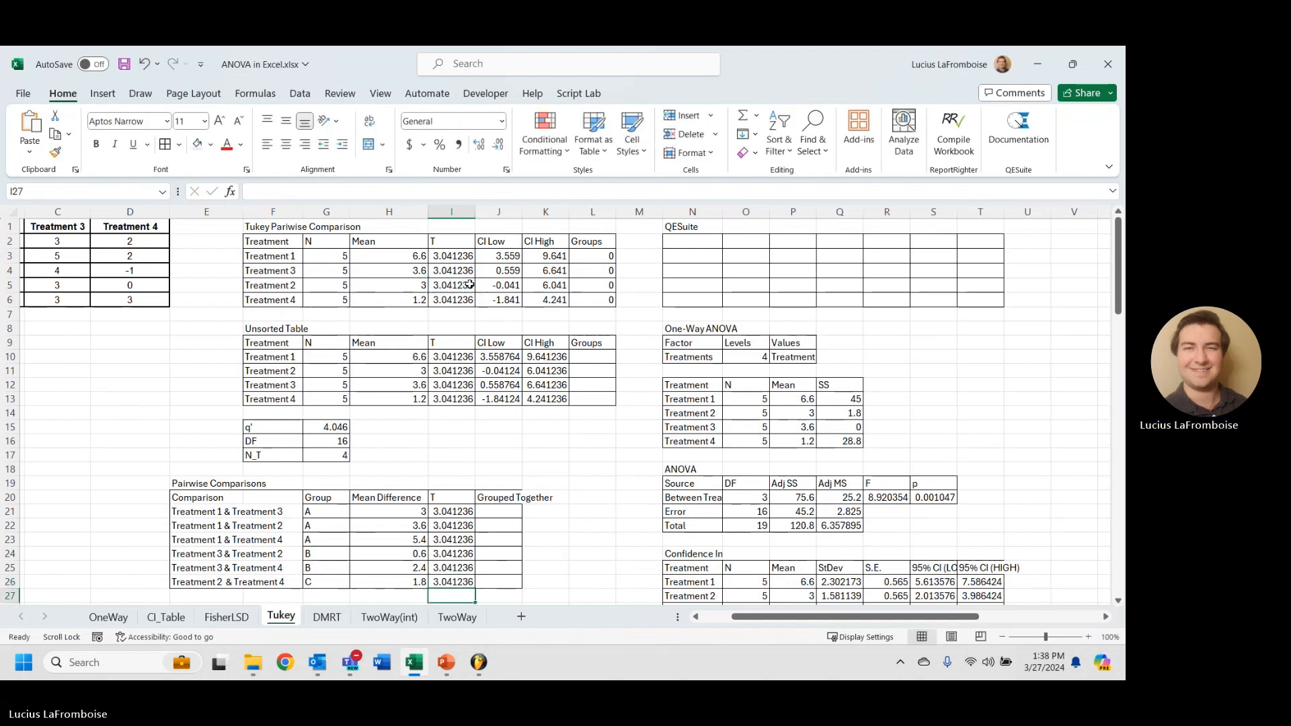
Examine which treatments and group letters the rows of the Pairwise Comparisons table cover.
click(331, 536)
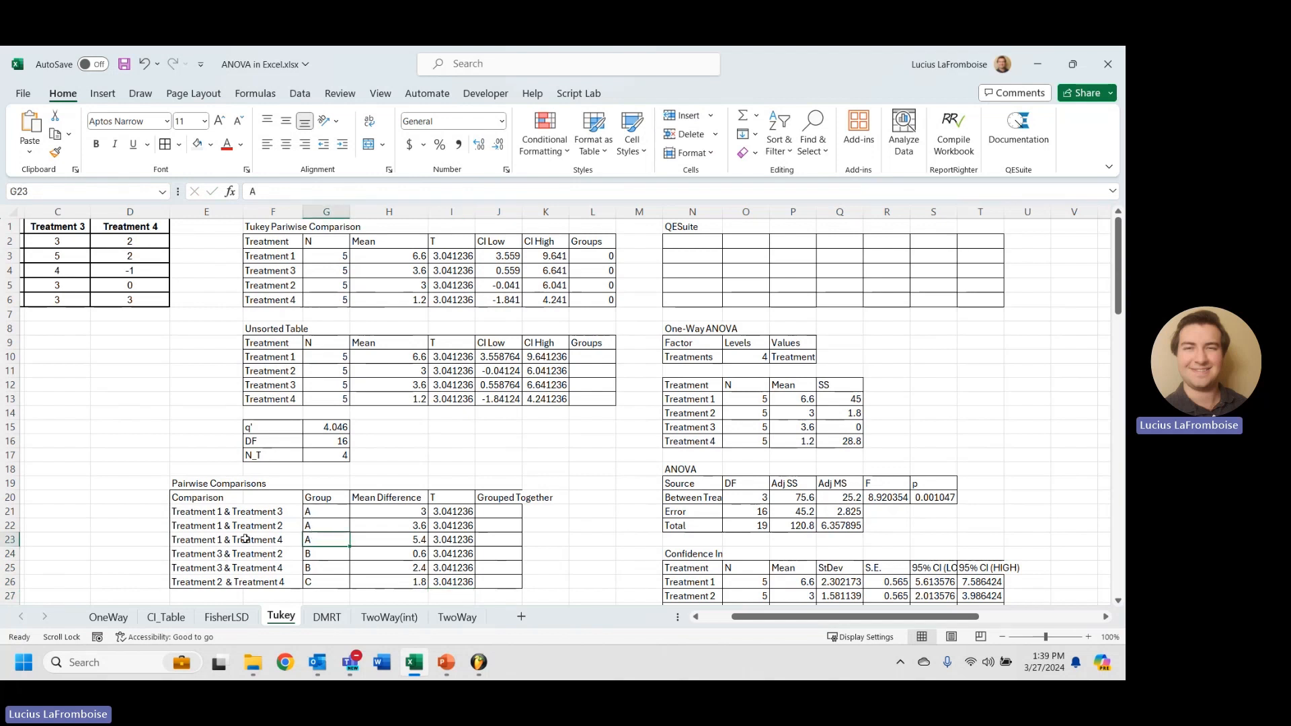
scroll(286, 574, down, 1)
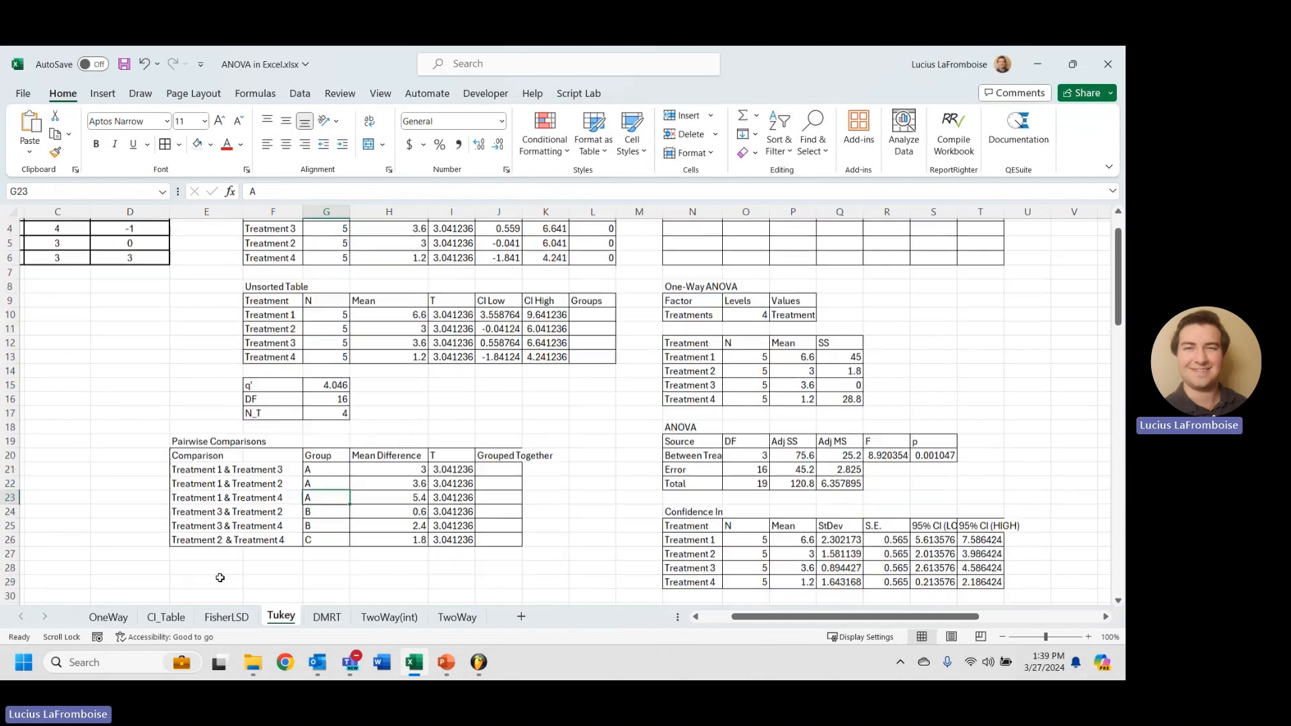
scroll(638, 434, up, 1)
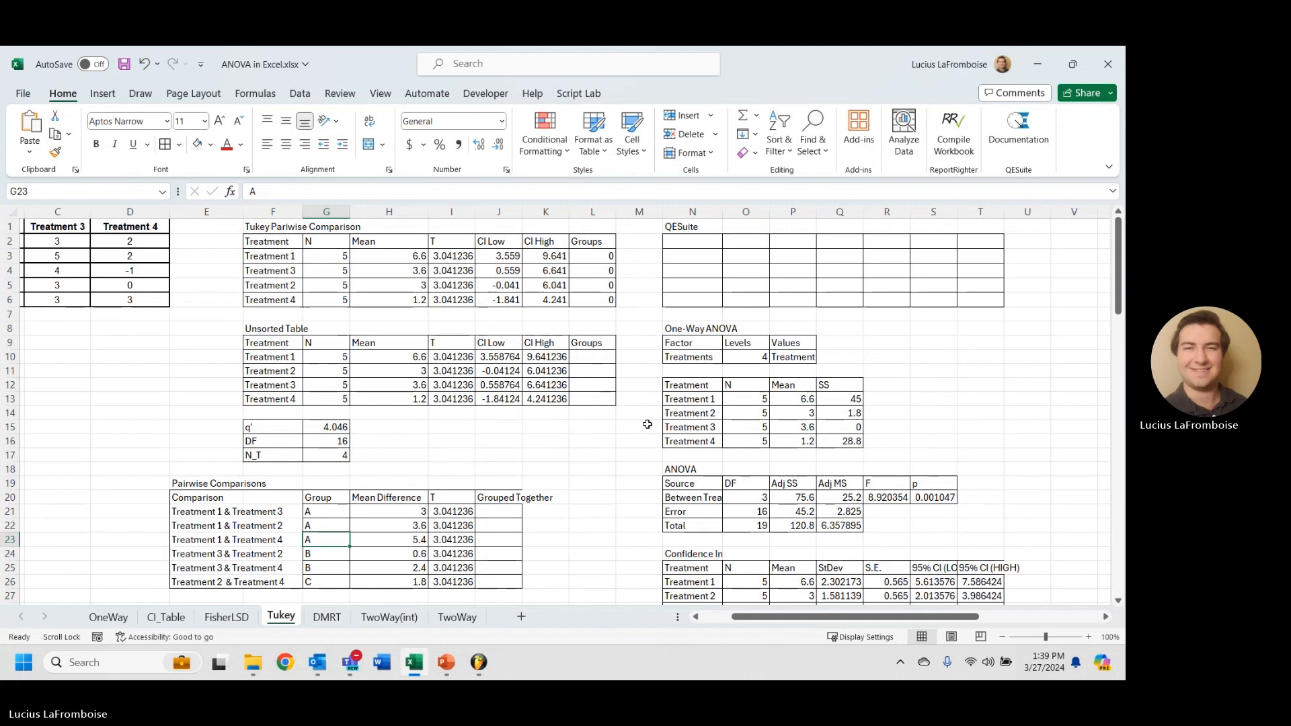
scroll(596, 323, down, 1)
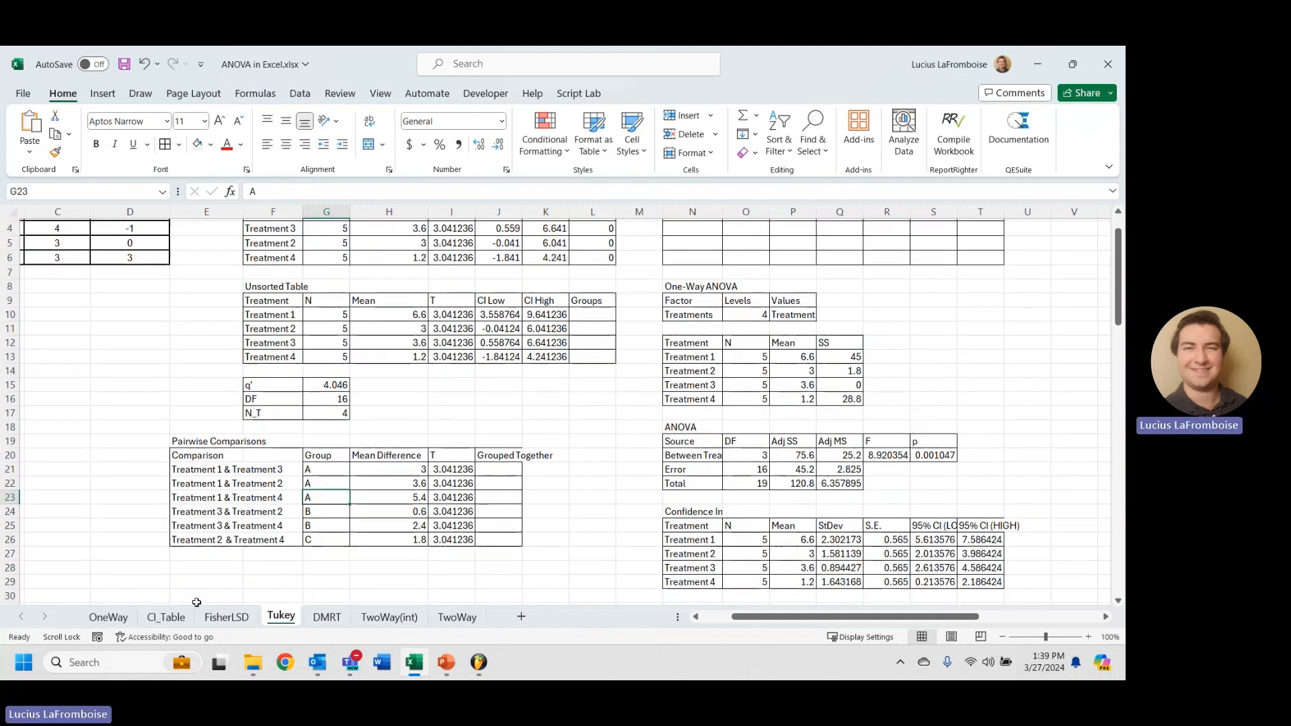
click(193, 554)
key(Right)
key(Right)
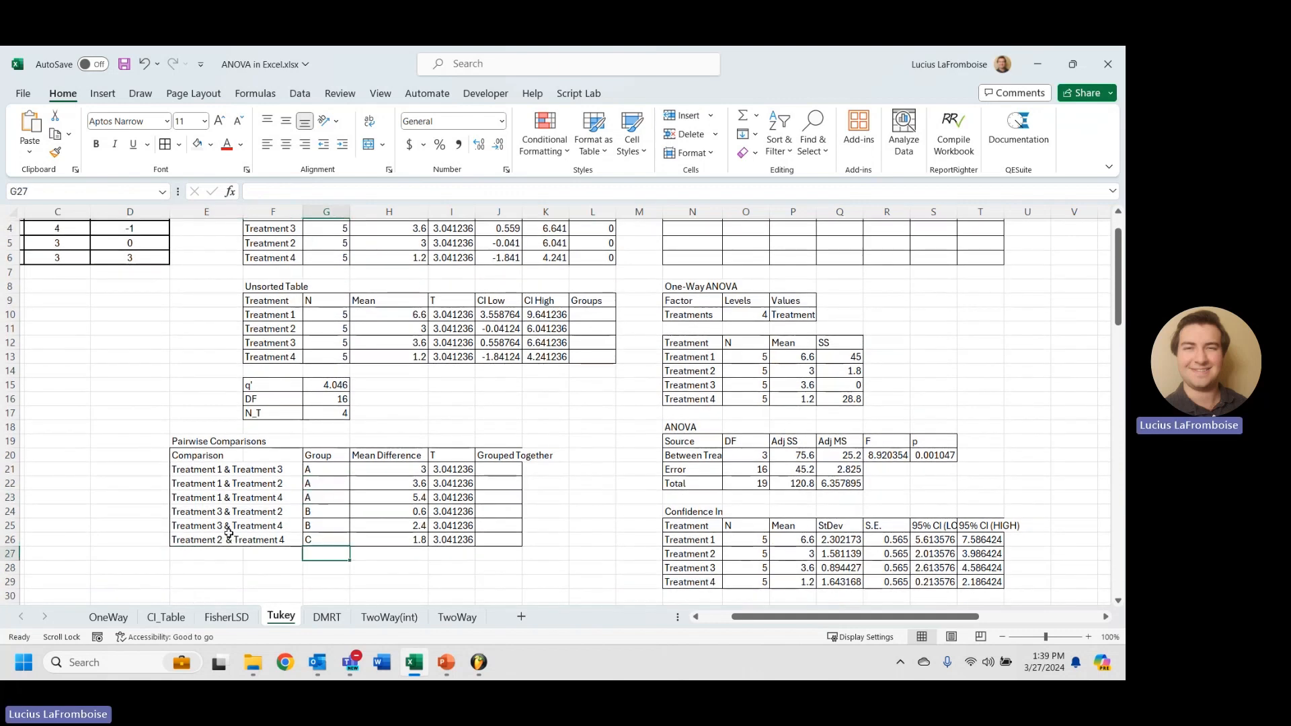
In the Unsorted Table's Groups column, assign D to Treatment 4 in L13 and A to Treatment 1 in L10.
click(589, 357)
text(D)
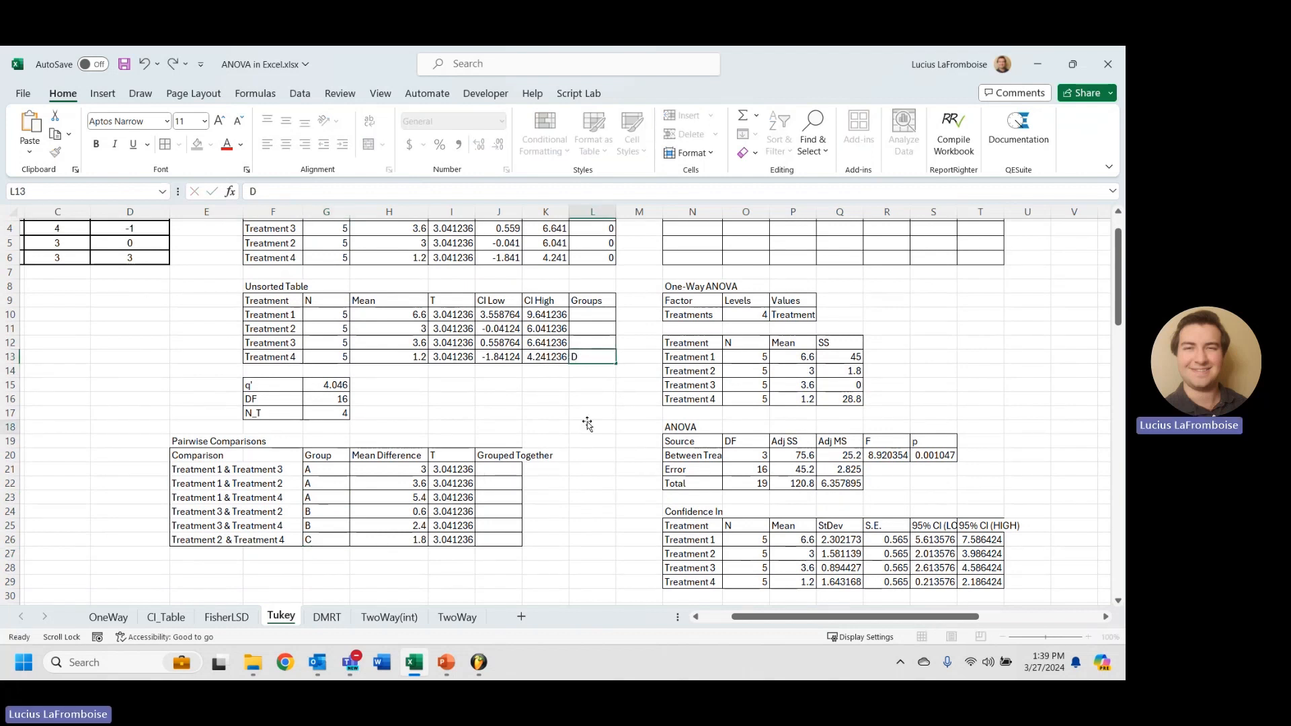
click(587, 424)
click(592, 315)
text(A)
click(592, 483)
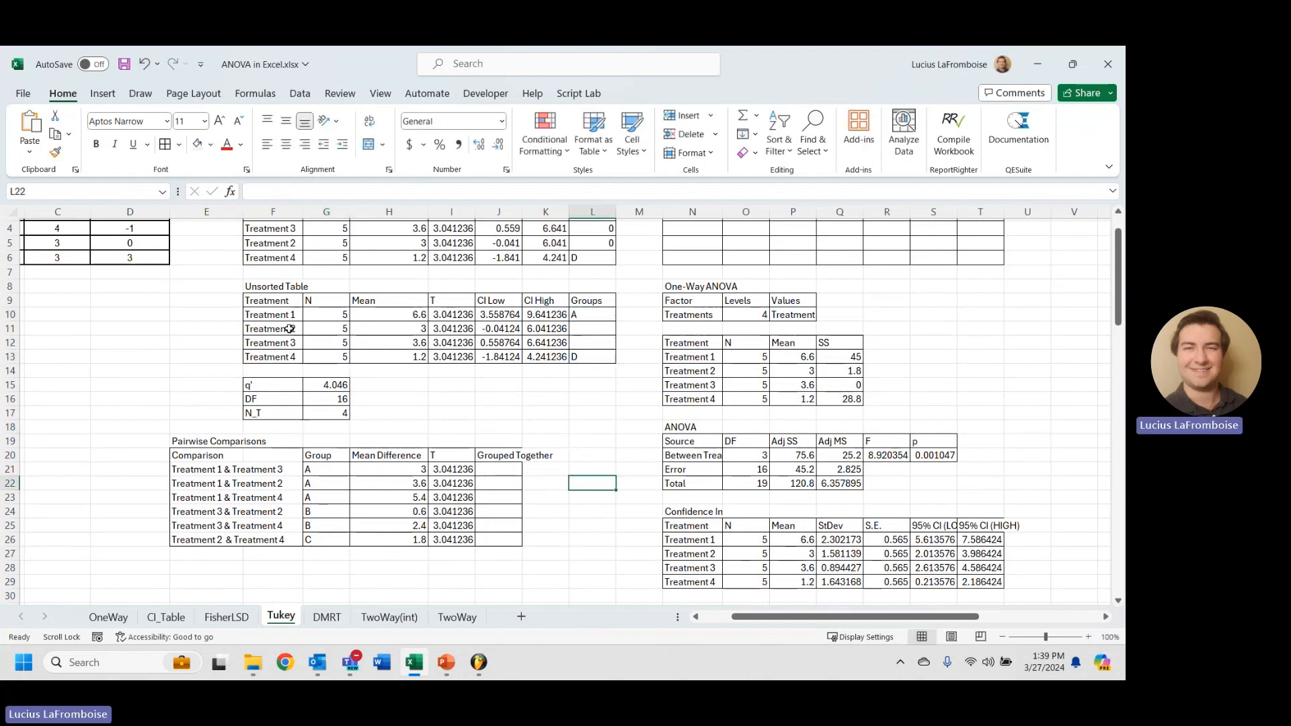
In the Unsorted Table's Groups column, assign B to Treatment 2 in L11 and C to Treatment 3 in L12.
scroll(588, 367, up, 1)
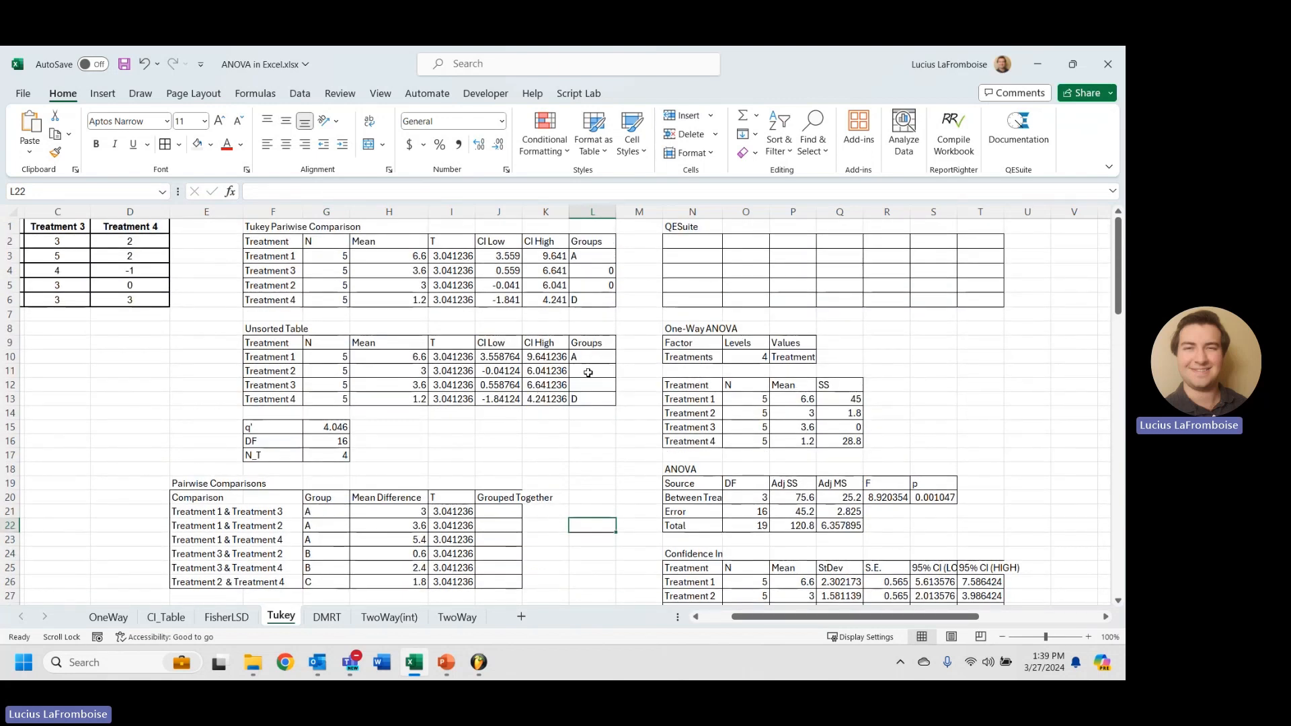
click(603, 374)
text(B)
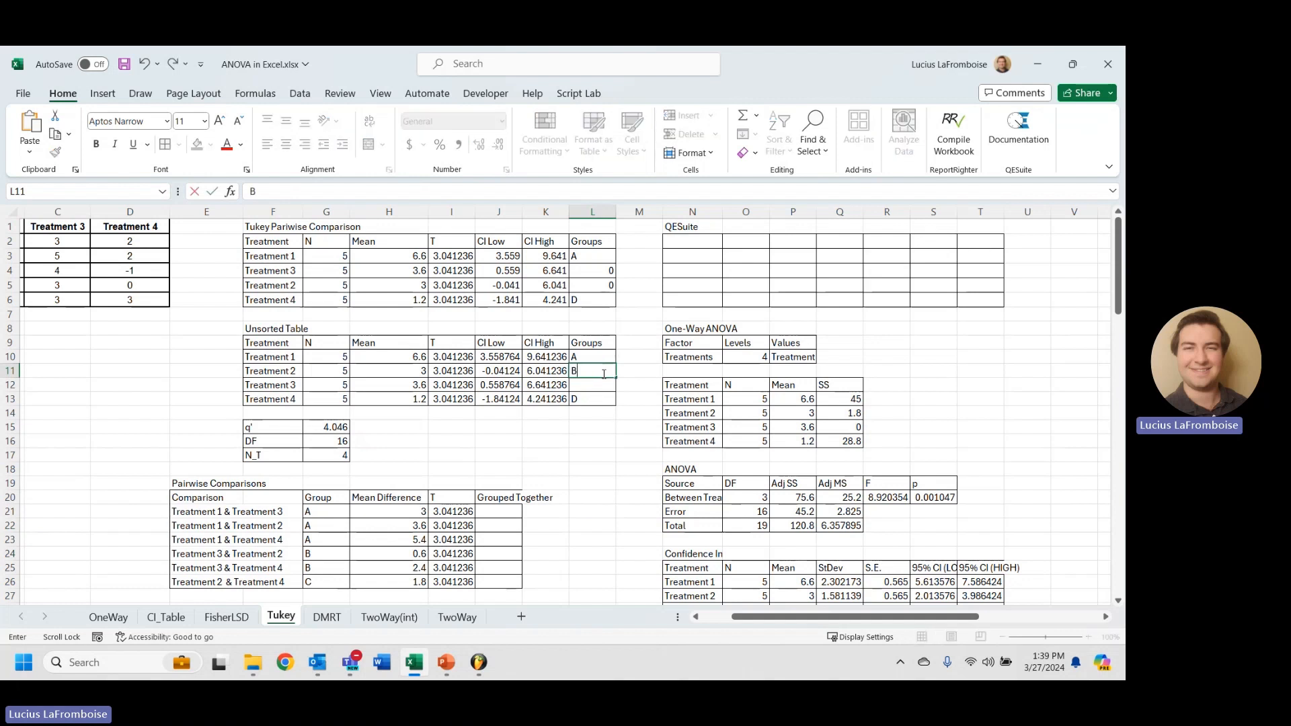
key(Return)
text(C)
key(Return)
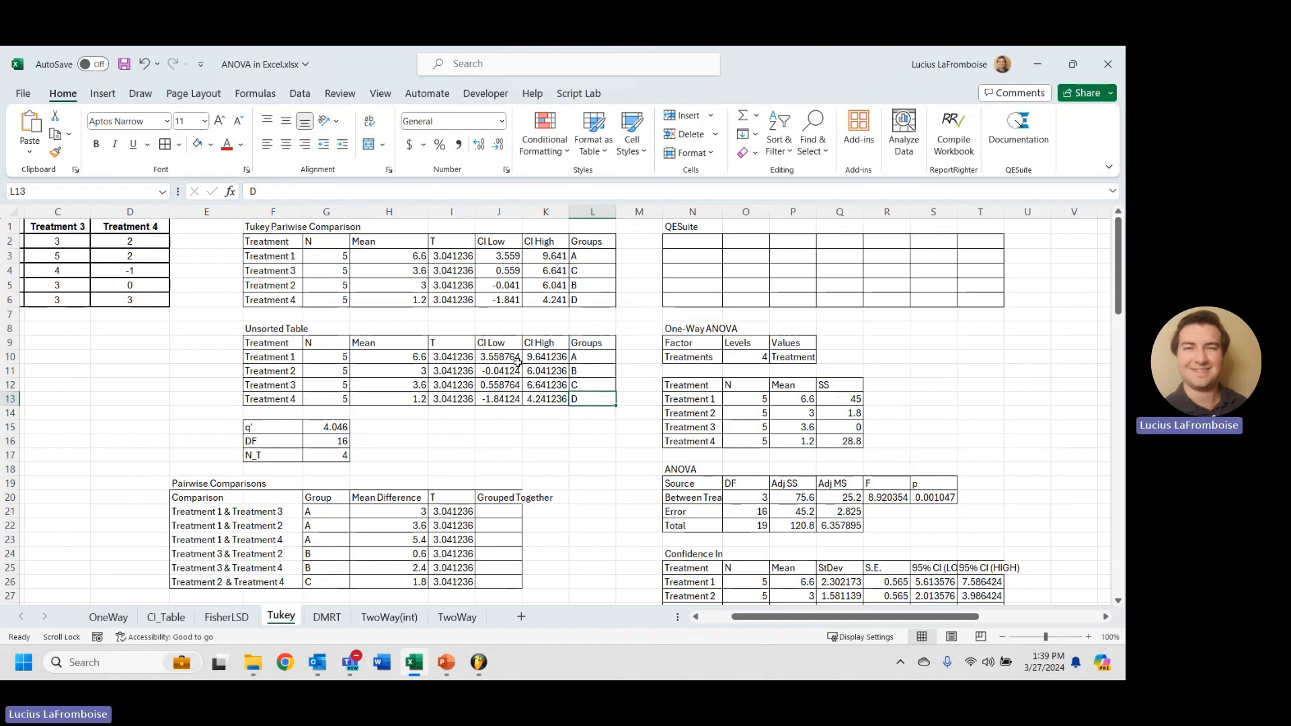
Enter the Grouped Together test =H21>I21 in J21 for Treatment 1 & Treatment 3.
scroll(517, 363, down, 1)
click(511, 470)
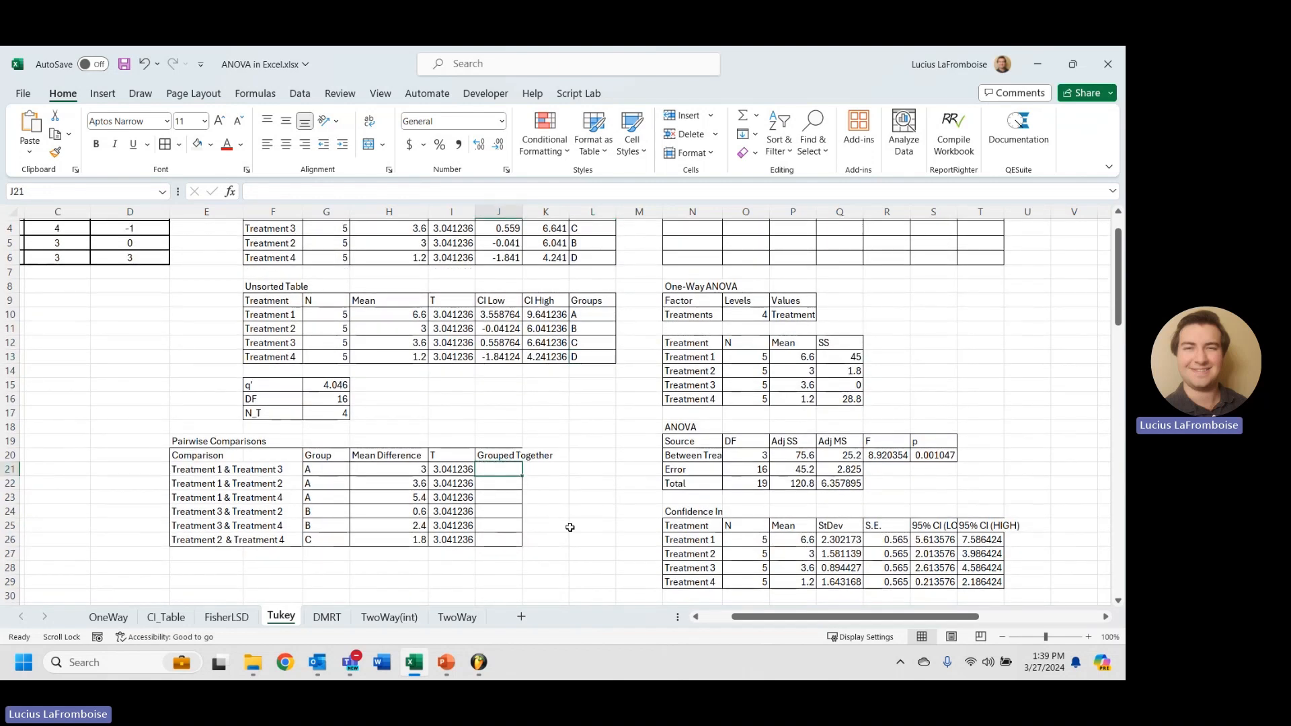
text(=)
scroll(569, 527, left, 2)
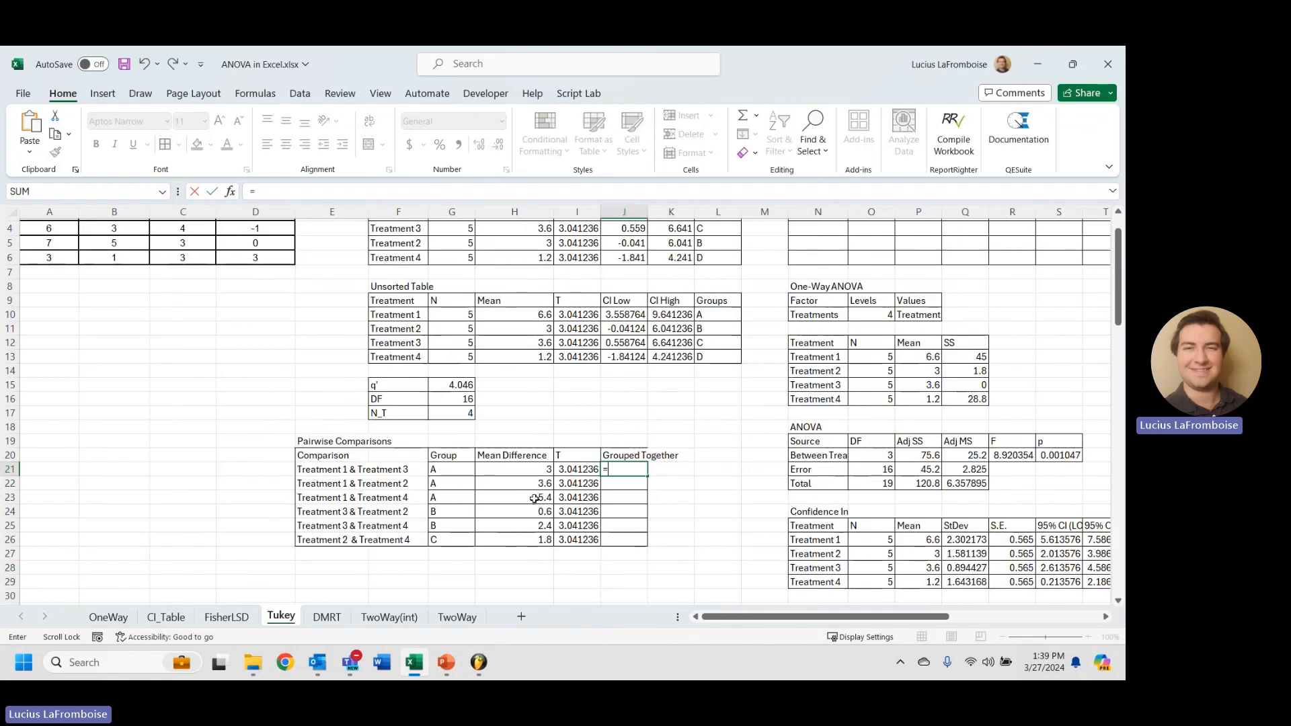
click(505, 475)
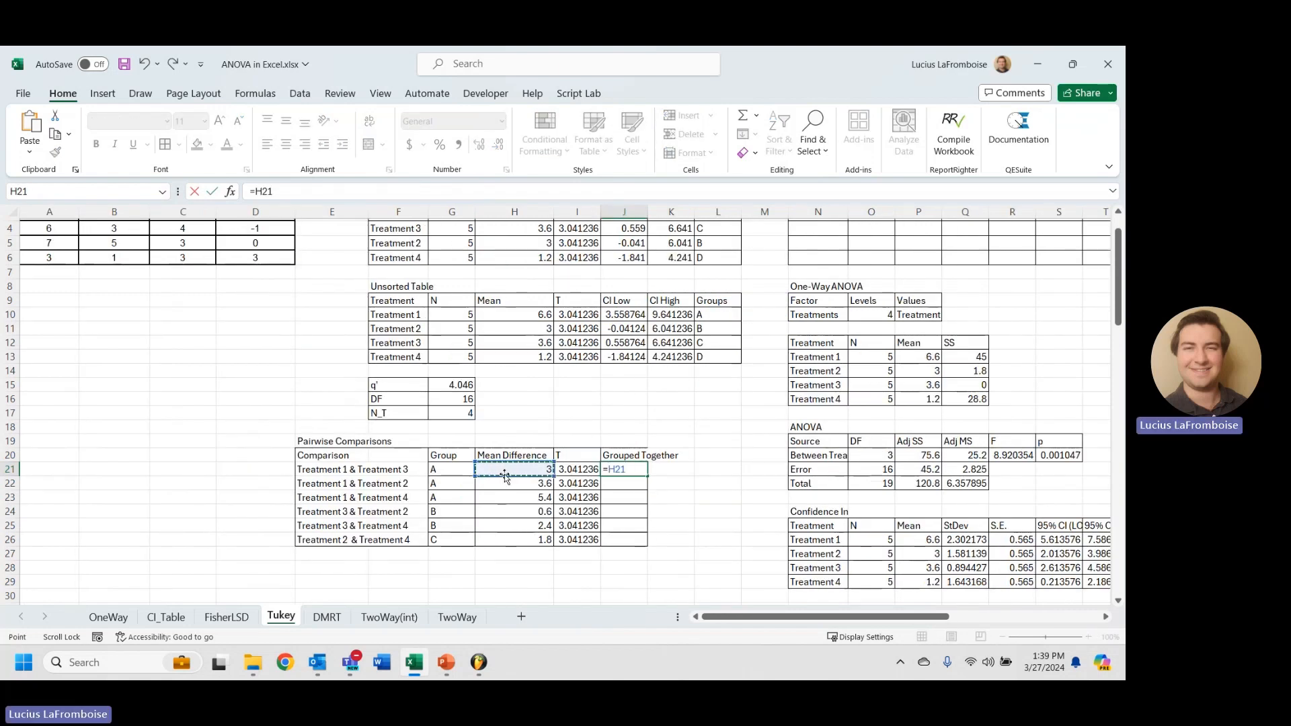
click(578, 469)
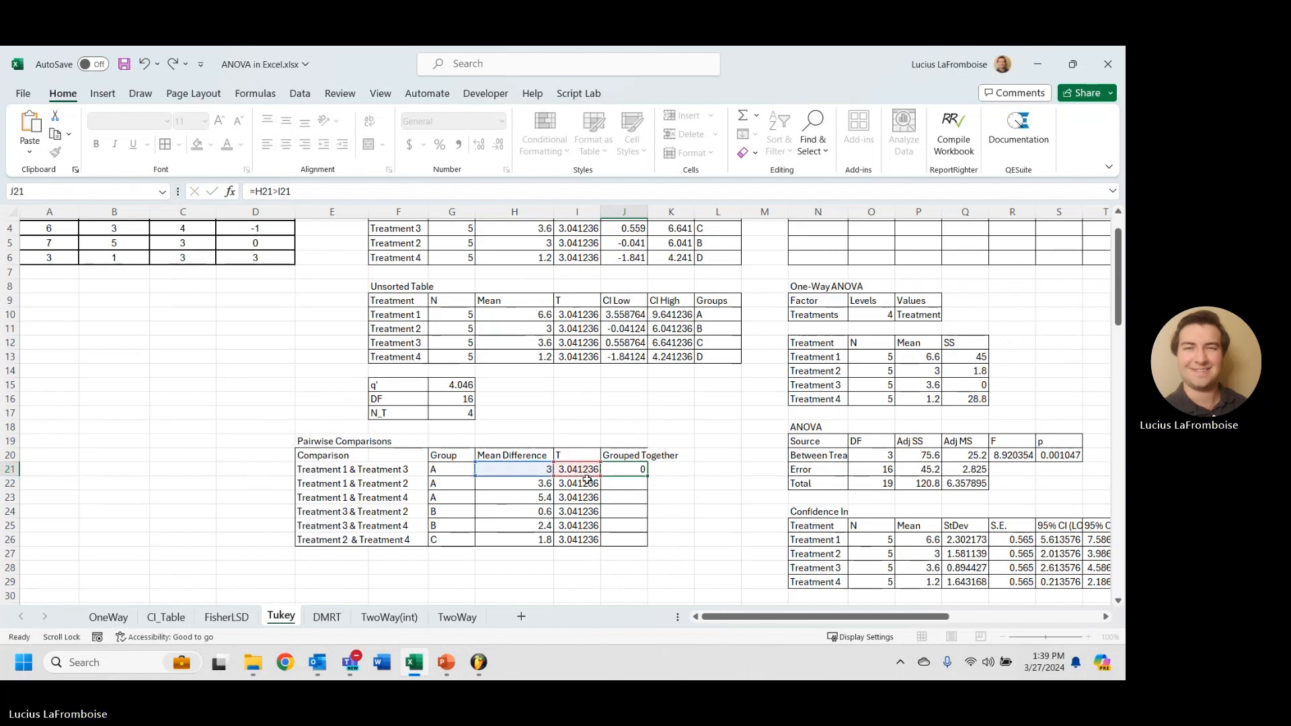
key(Return)
Copy the treatment data A2:D6 from the OneWay sheet and paste it over the Tukey sheet's data starting at A2.
scroll(587, 480, up, 1)
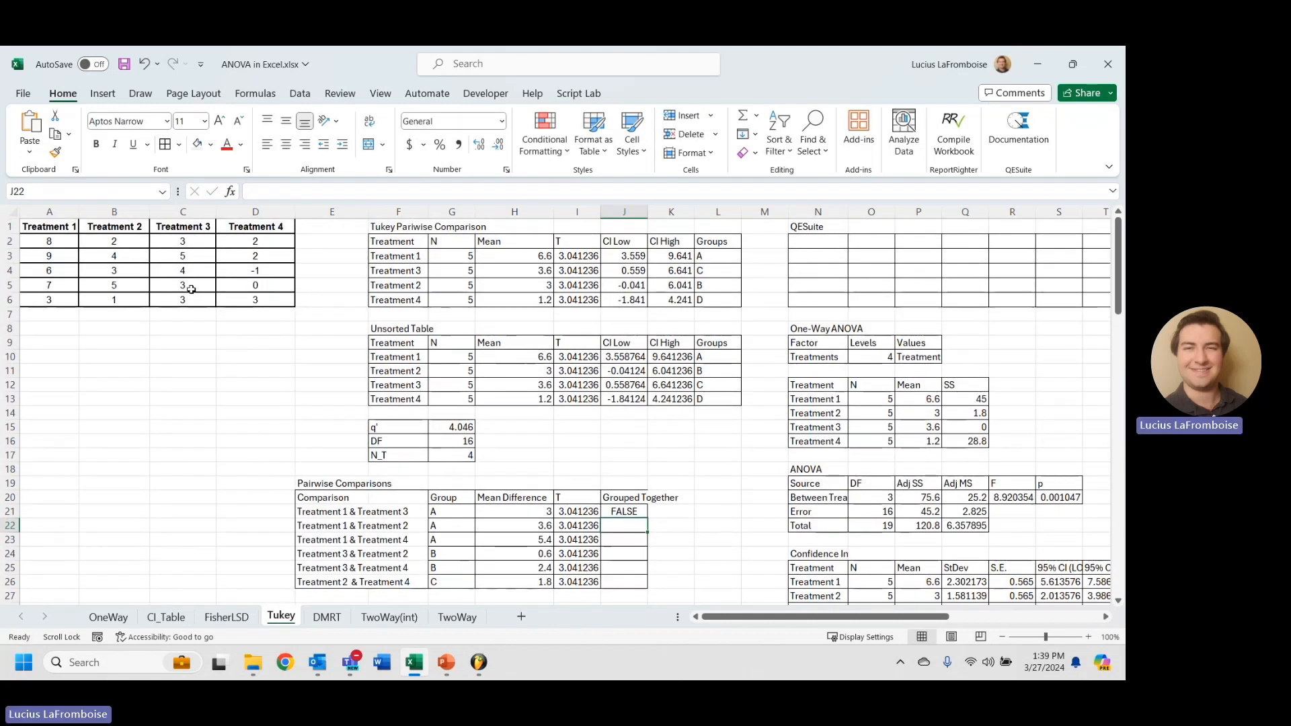
click(192, 290)
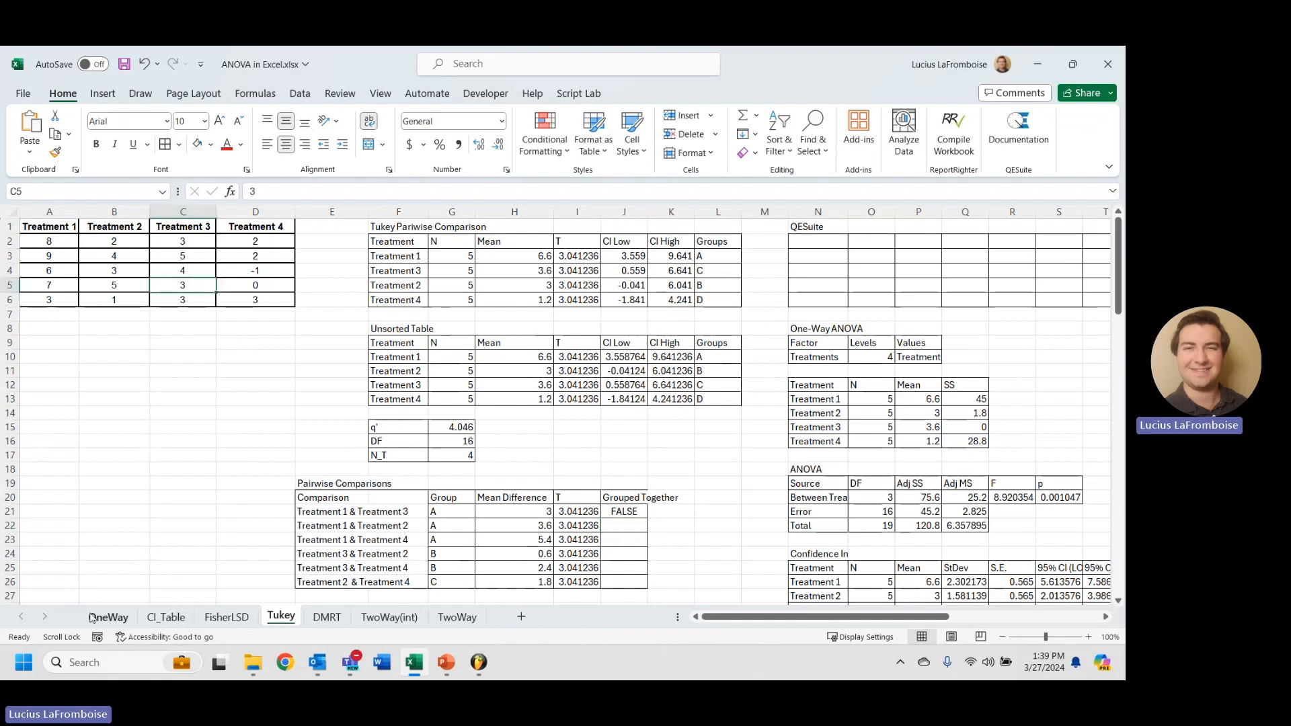
click(108, 618)
drag(50, 237, 266, 293)
key(ctrl+c)
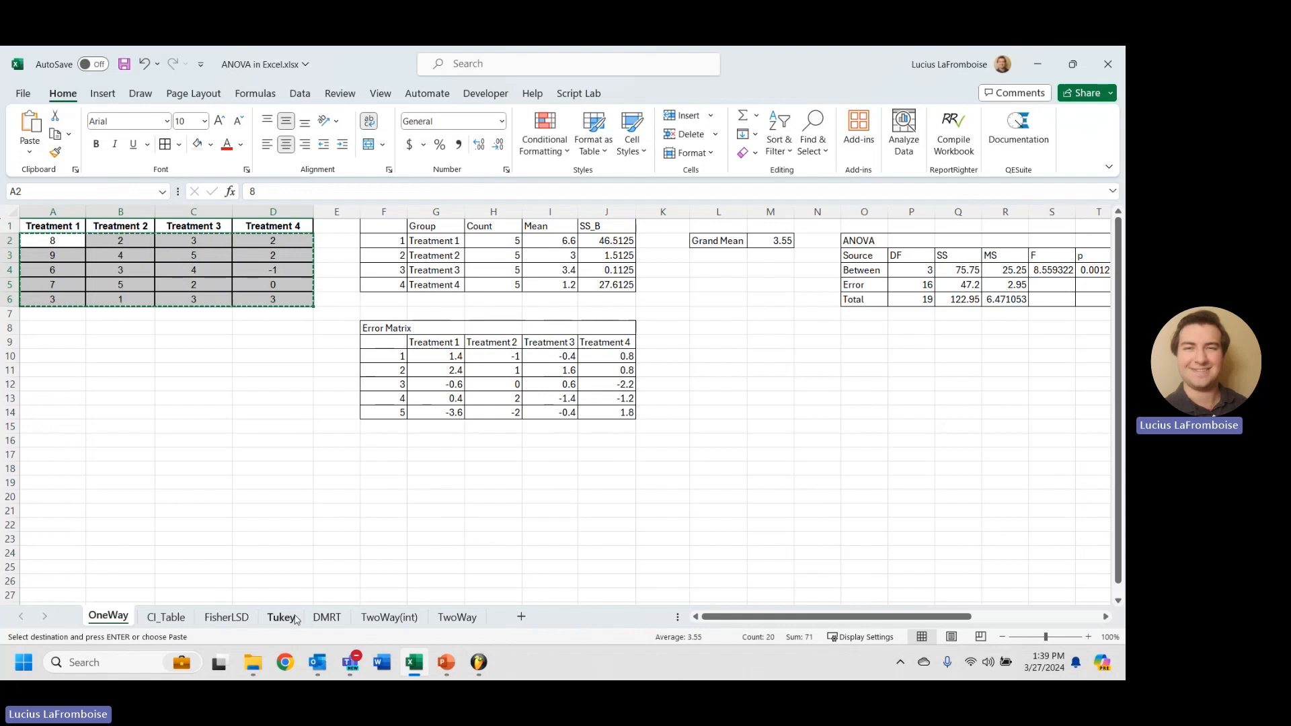
click(226, 617)
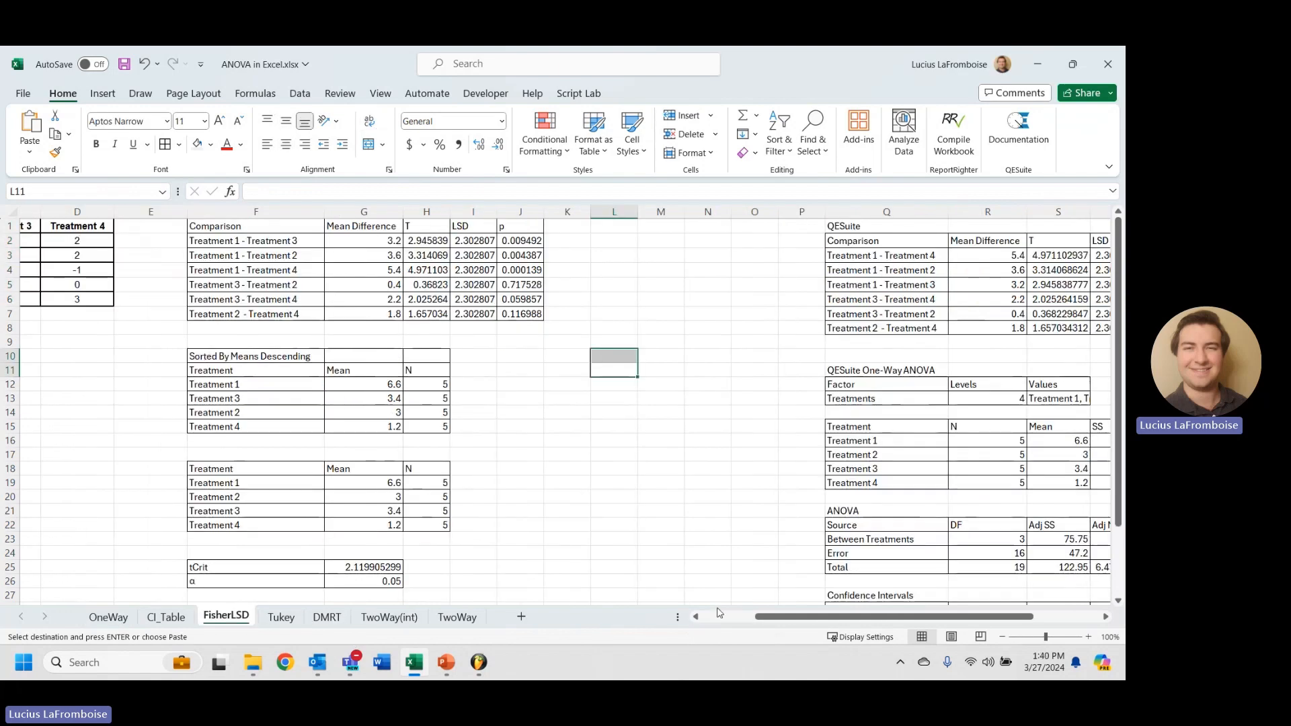
click(327, 617)
click(281, 618)
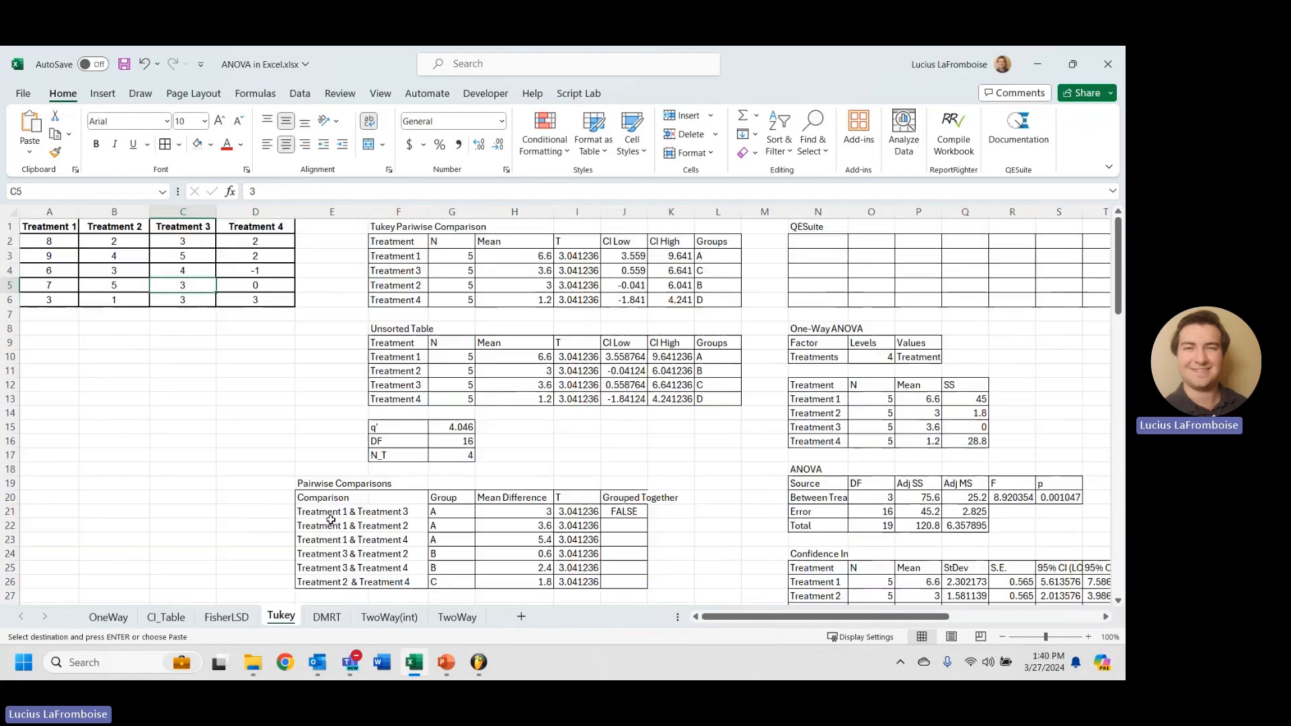
click(48, 241)
key(ctrl+v)
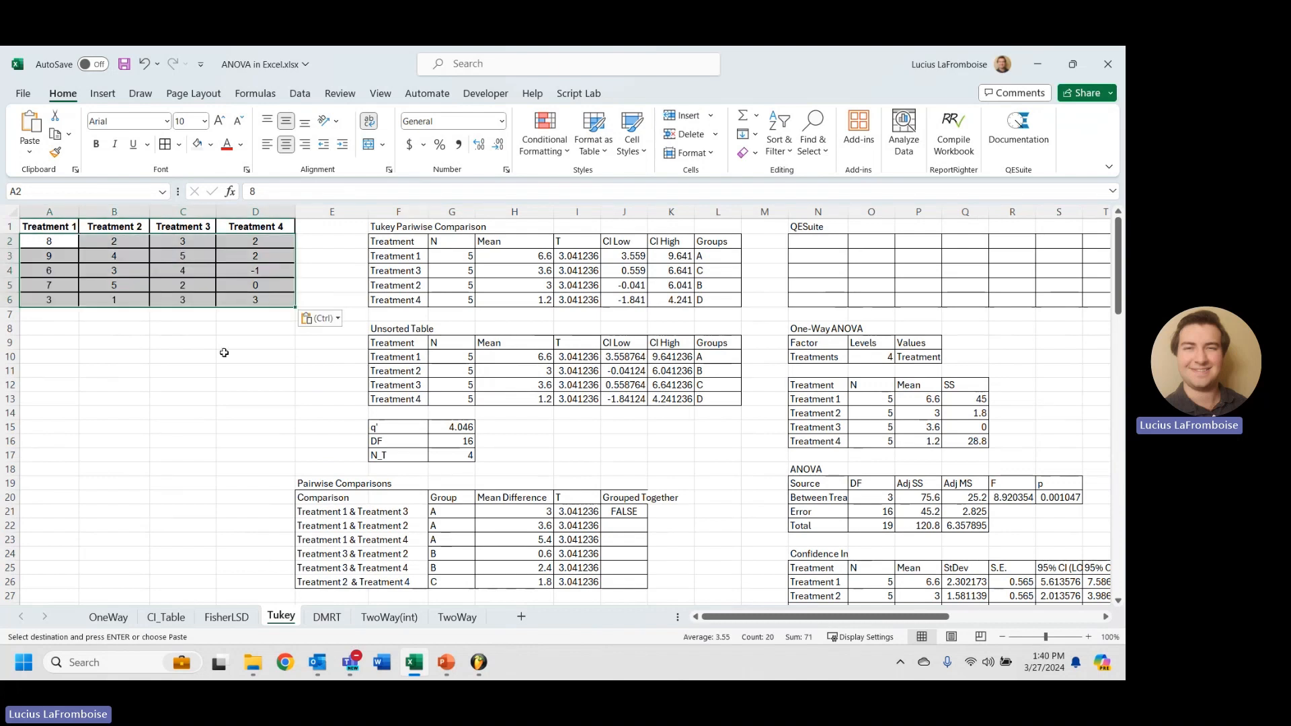
click(224, 352)
Check the J21 Grouped Together result and the recalculated Tukey tables against the pasted treatment data.
scroll(649, 438, down, 1)
click(624, 468)
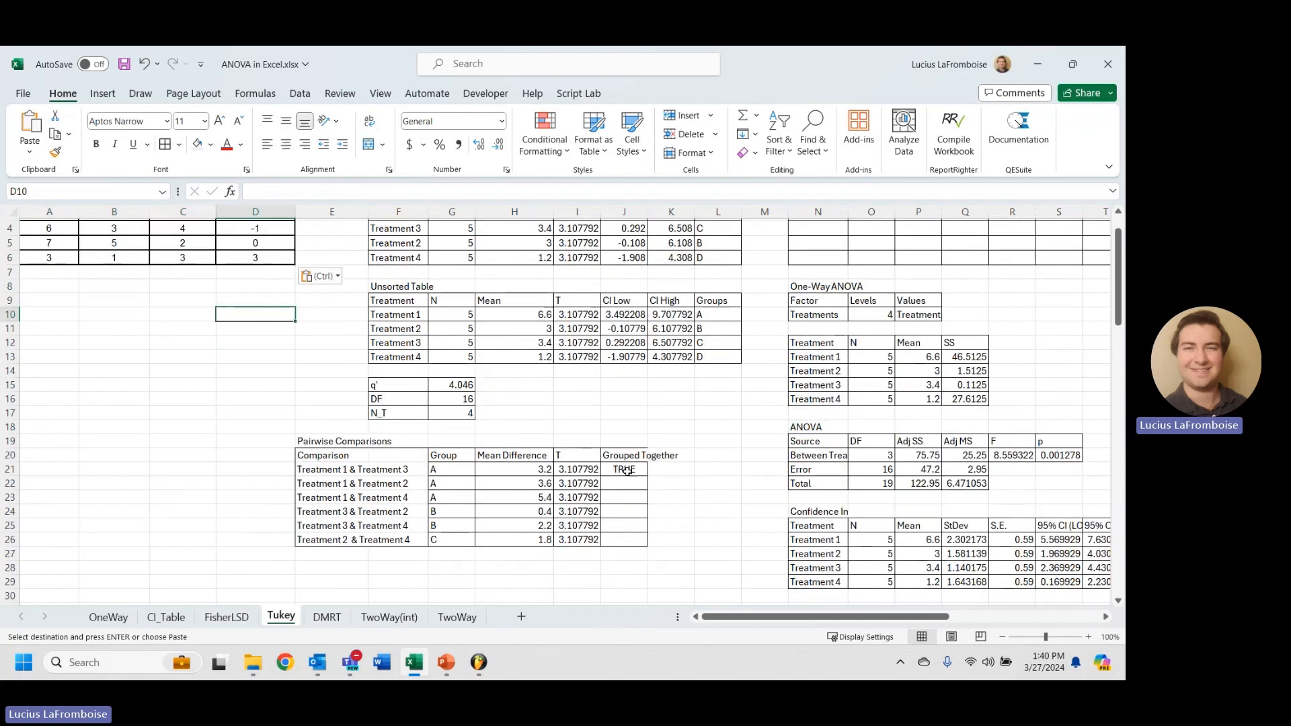
scroll(622, 484, up, 1)
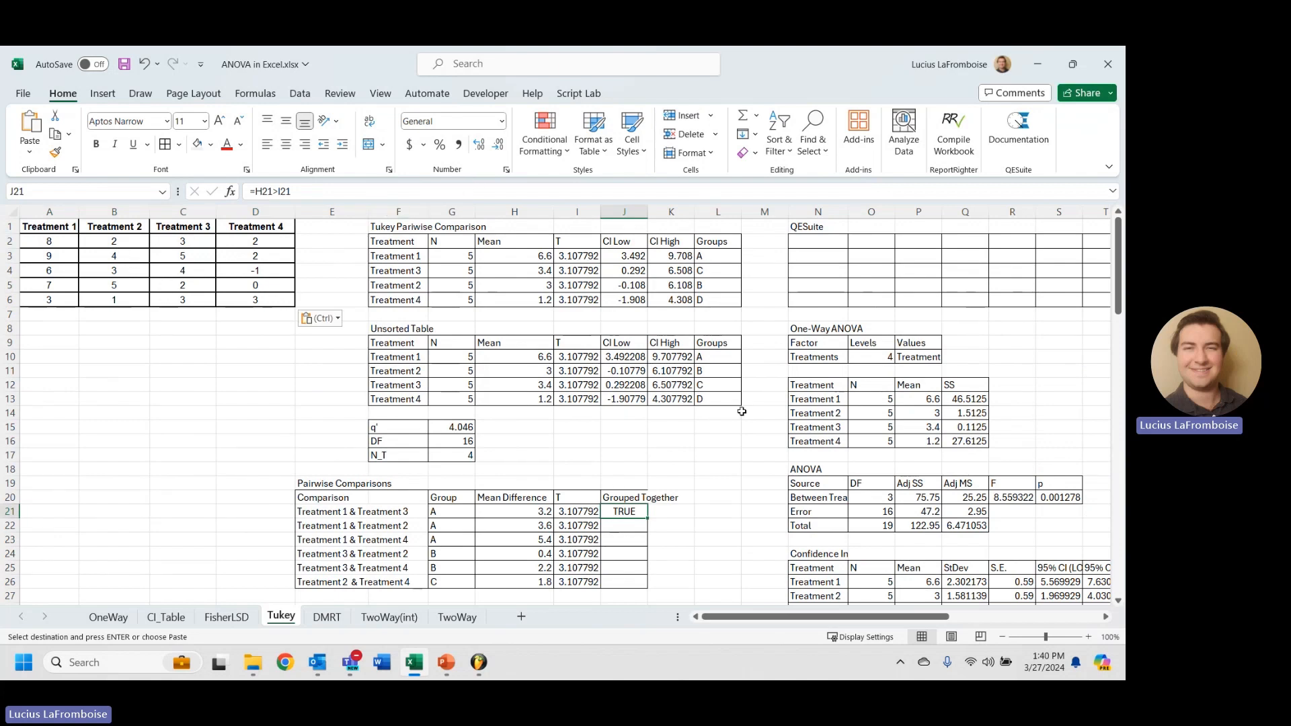
scroll(604, 393, down, 2)
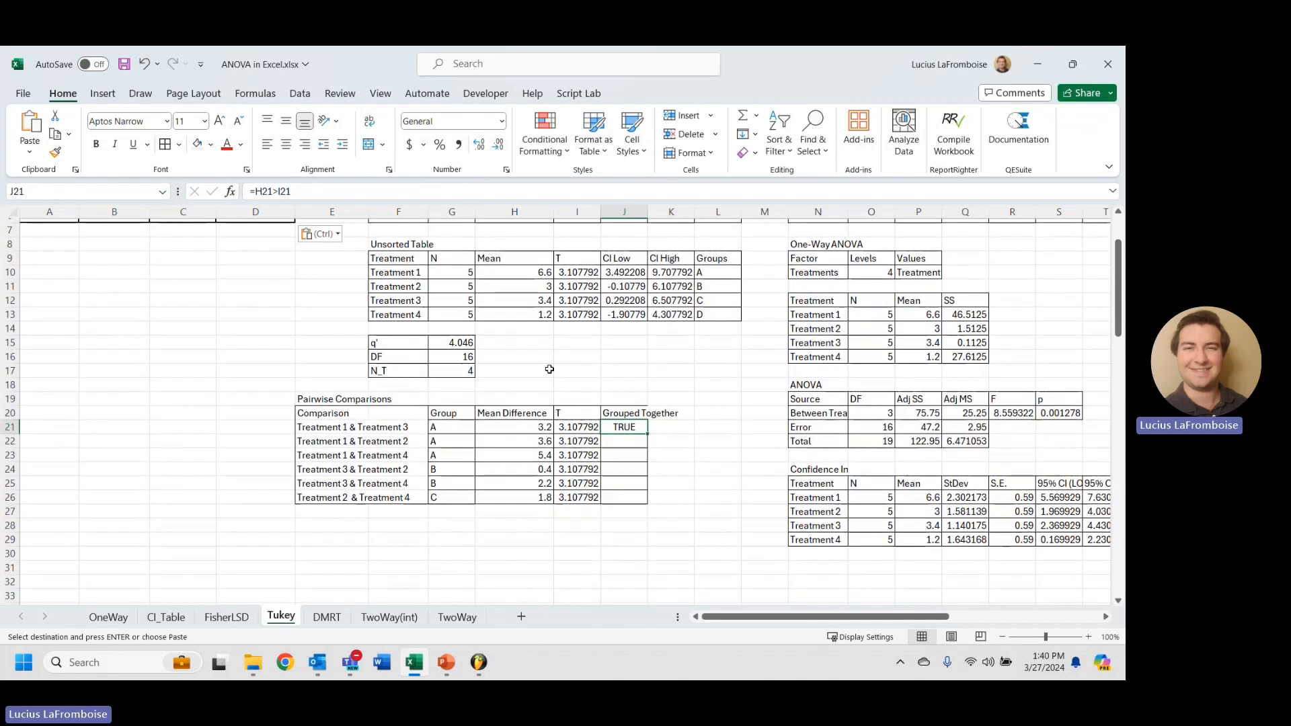
scroll(598, 390, up, 2)
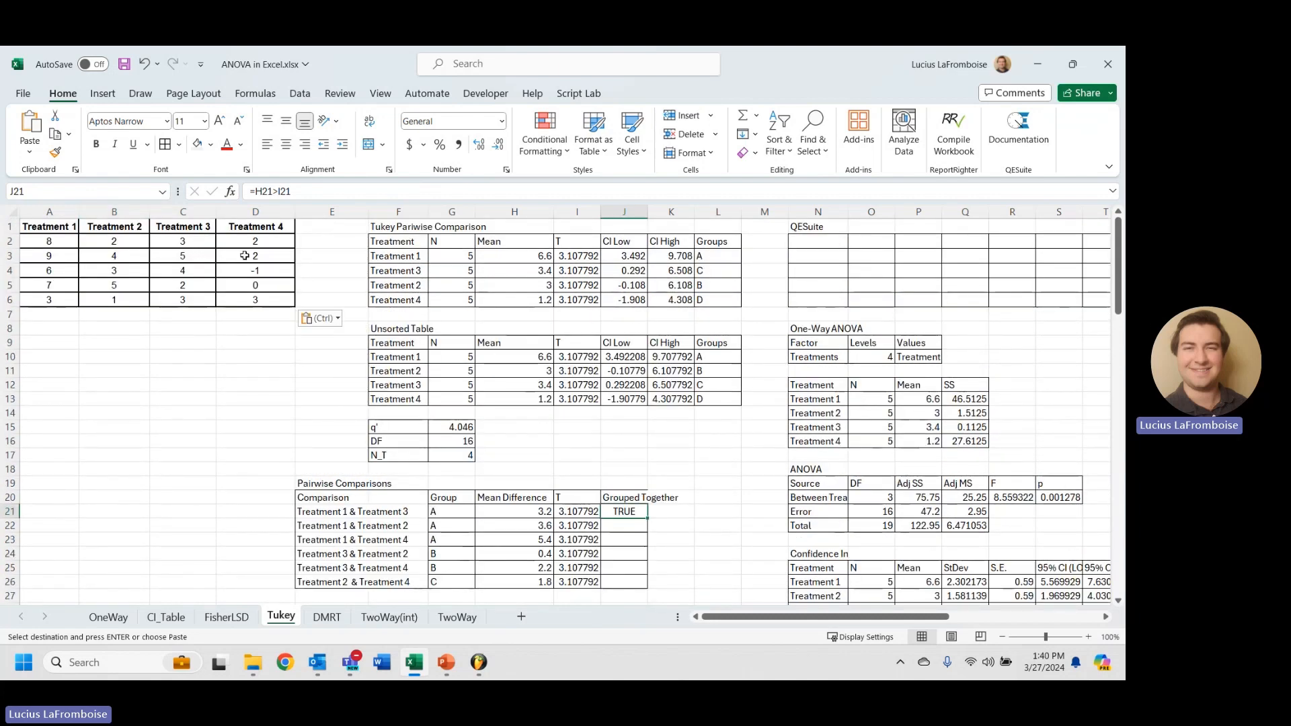
scroll(471, 403, down, 2)
click(626, 441)
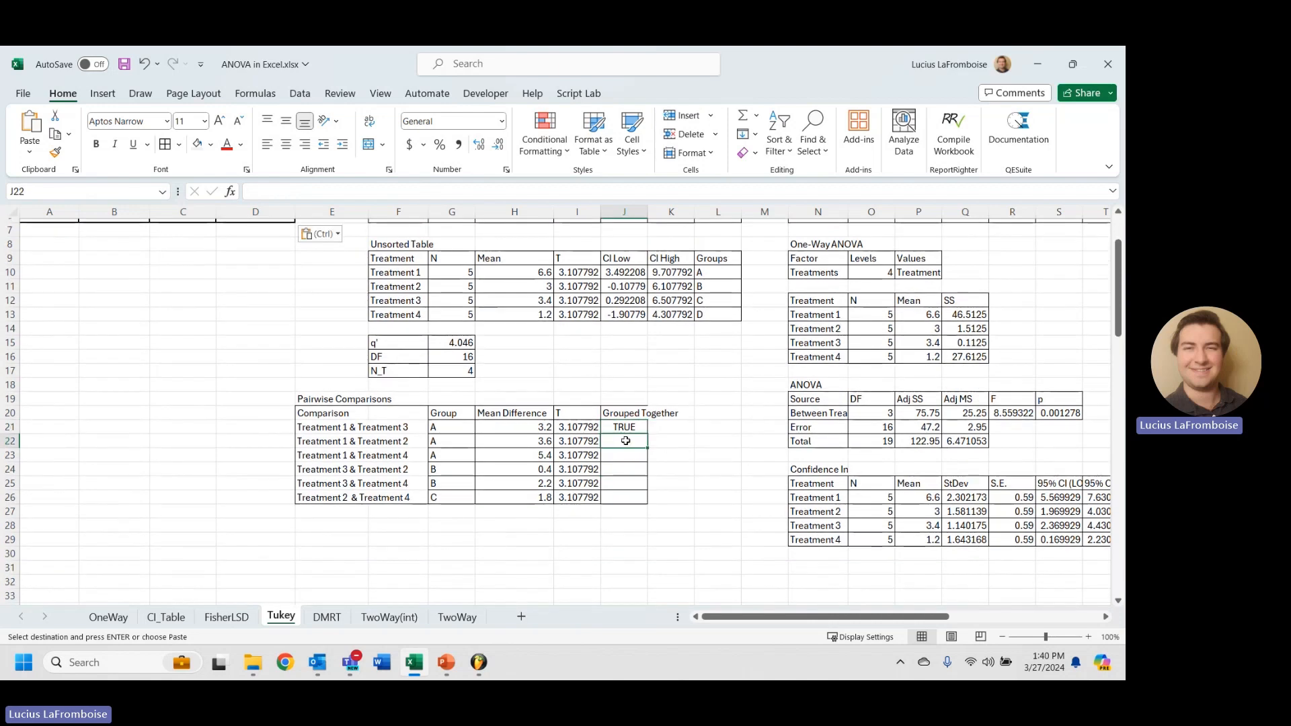
Correct the Grouped Together test for Treatment 1 & Treatment 3 in J21 to =H21<I21.
click(623, 427)
click(346, 193)
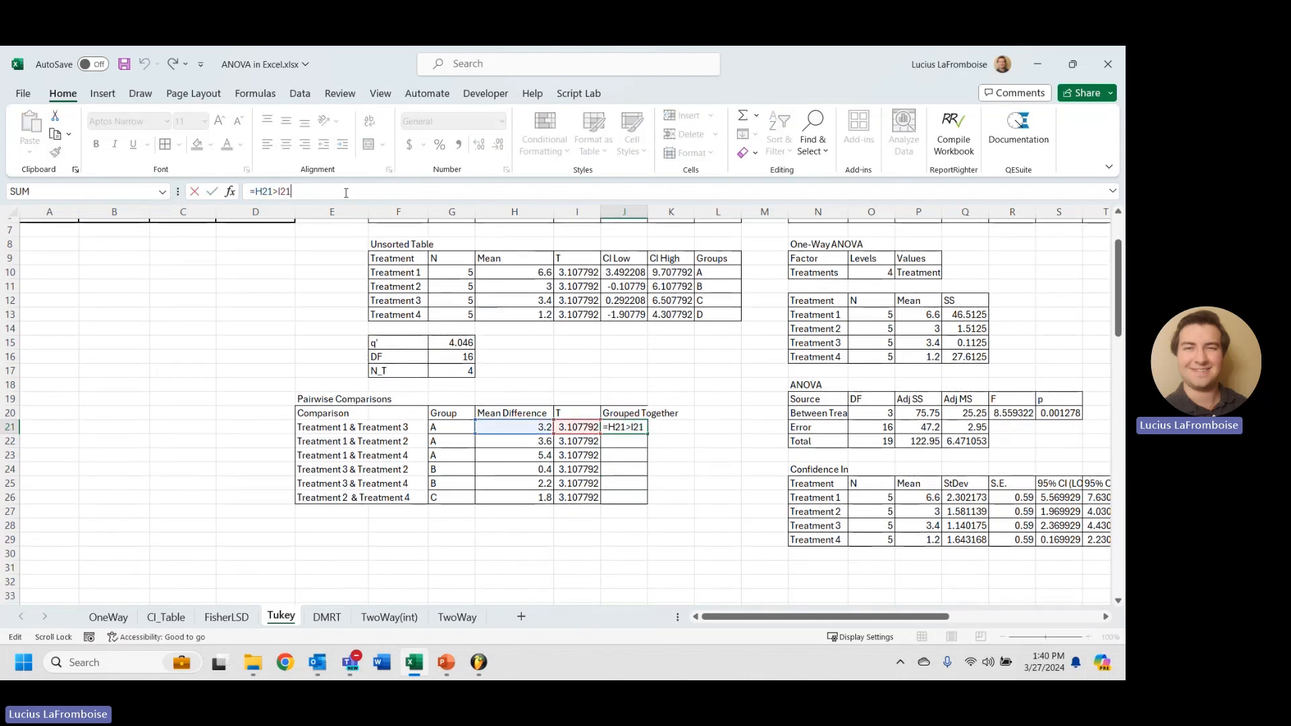
key(ctrl+Return)
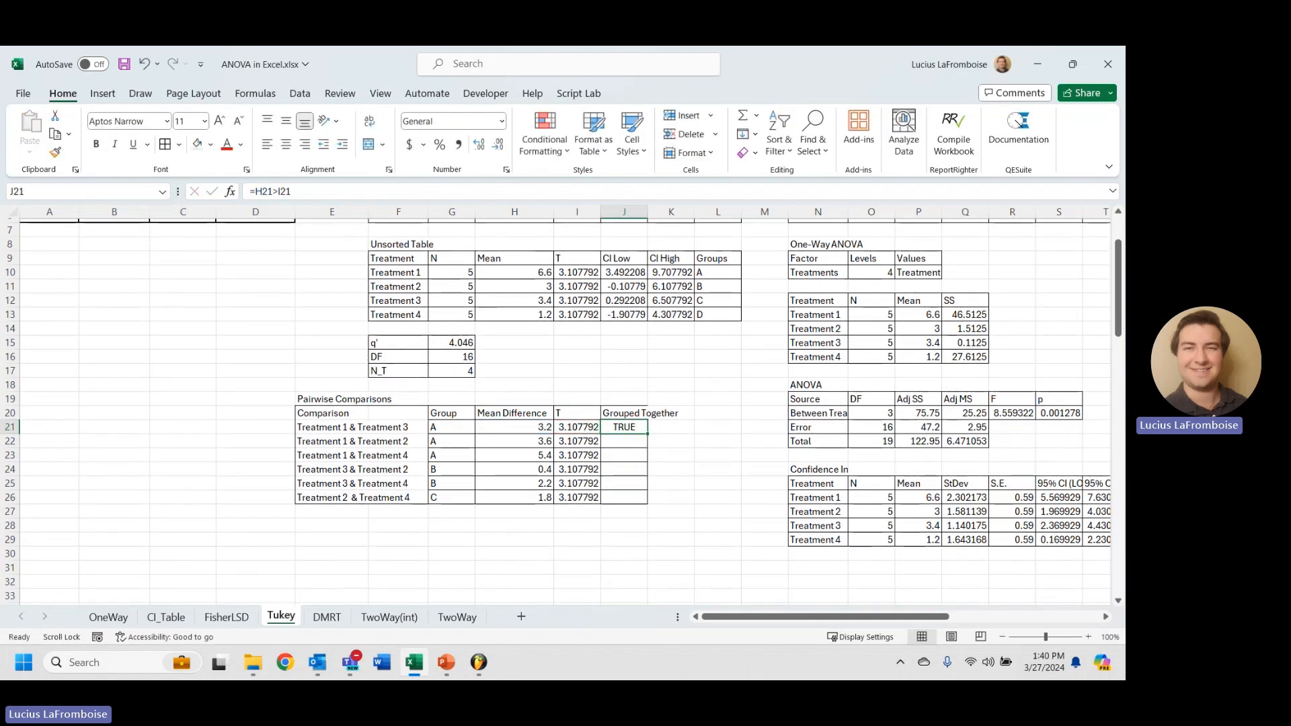
key(alt+Tab)
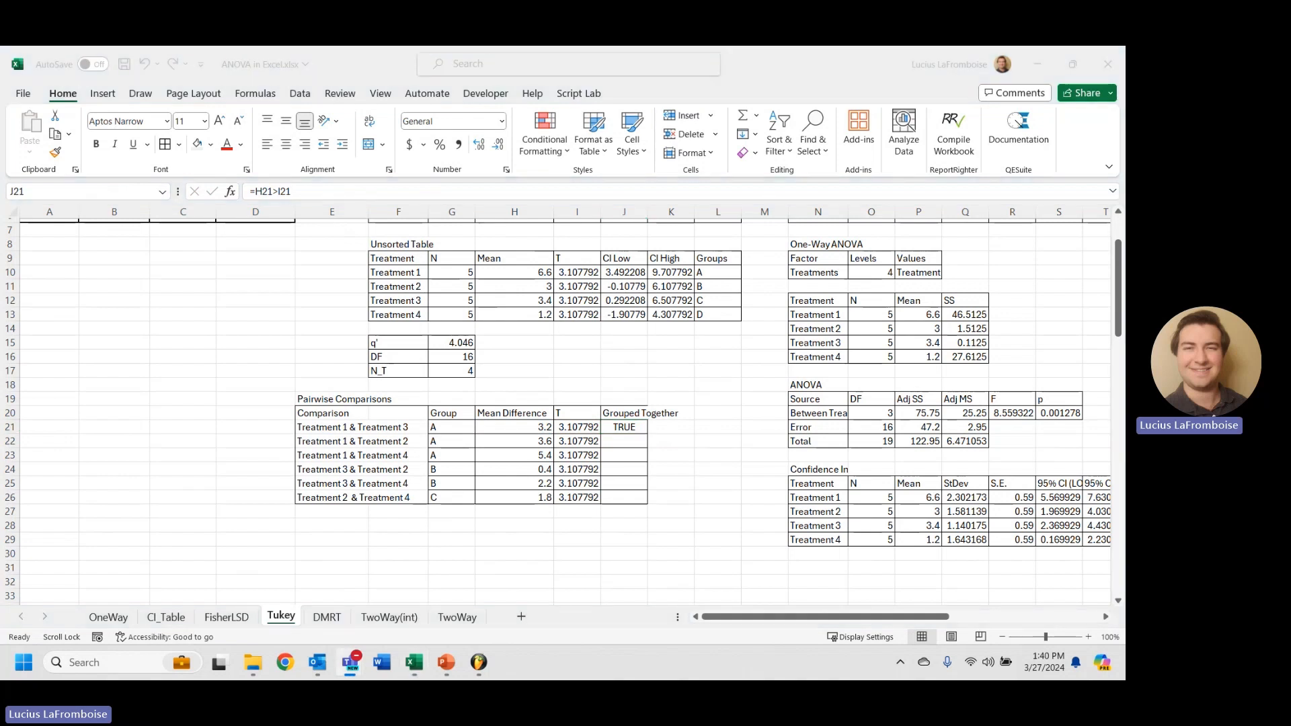
key(alt+Tab)
click(626, 428)
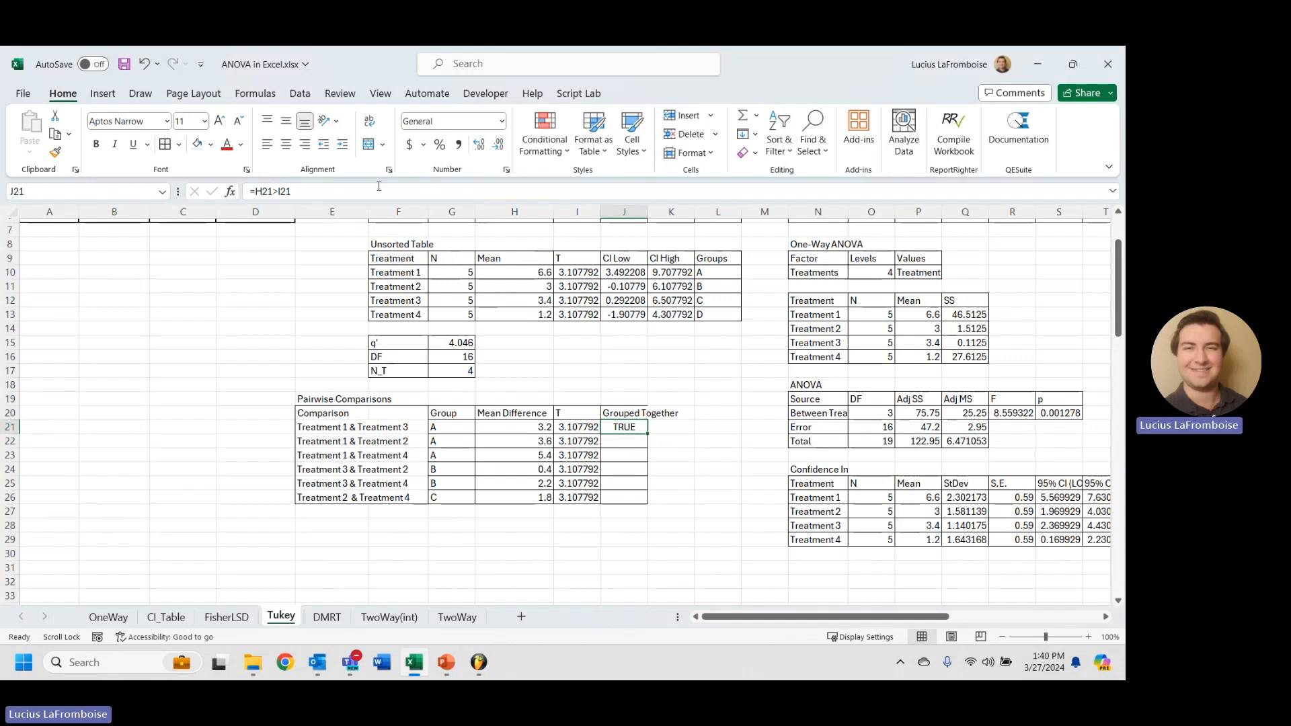
click(272, 193)
key(BackSpace)
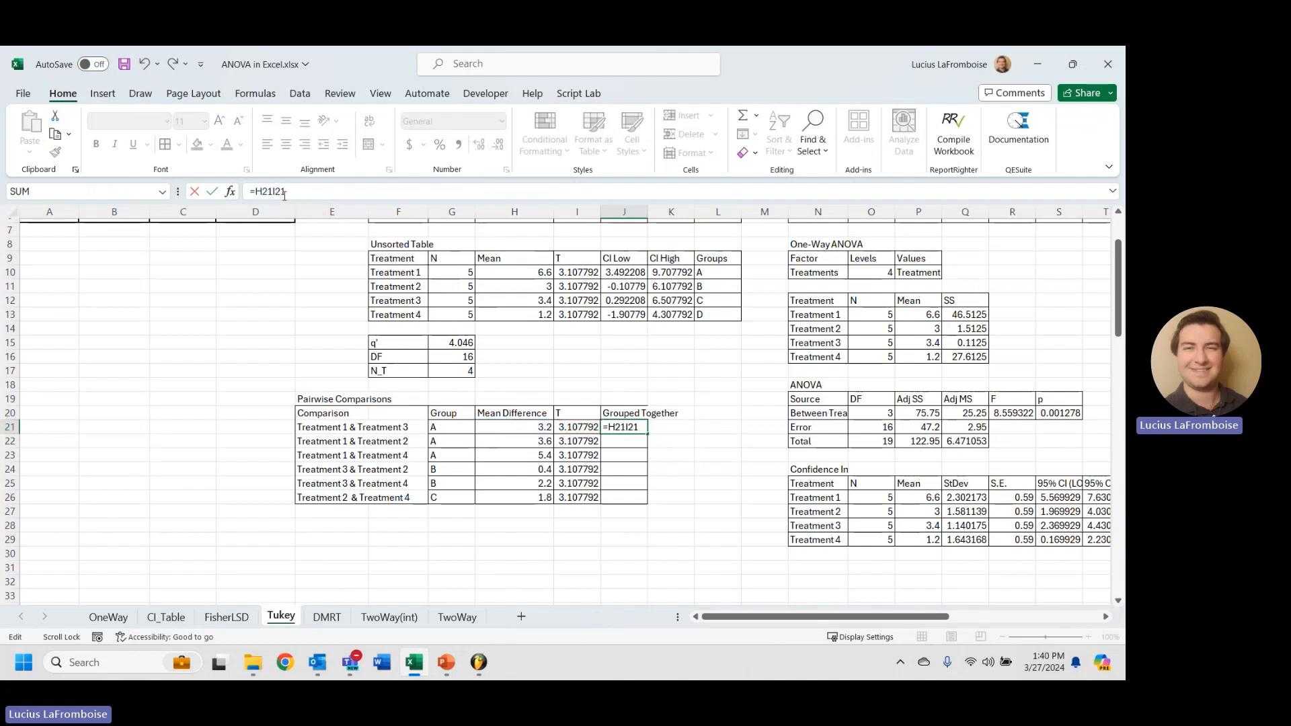
text(<)
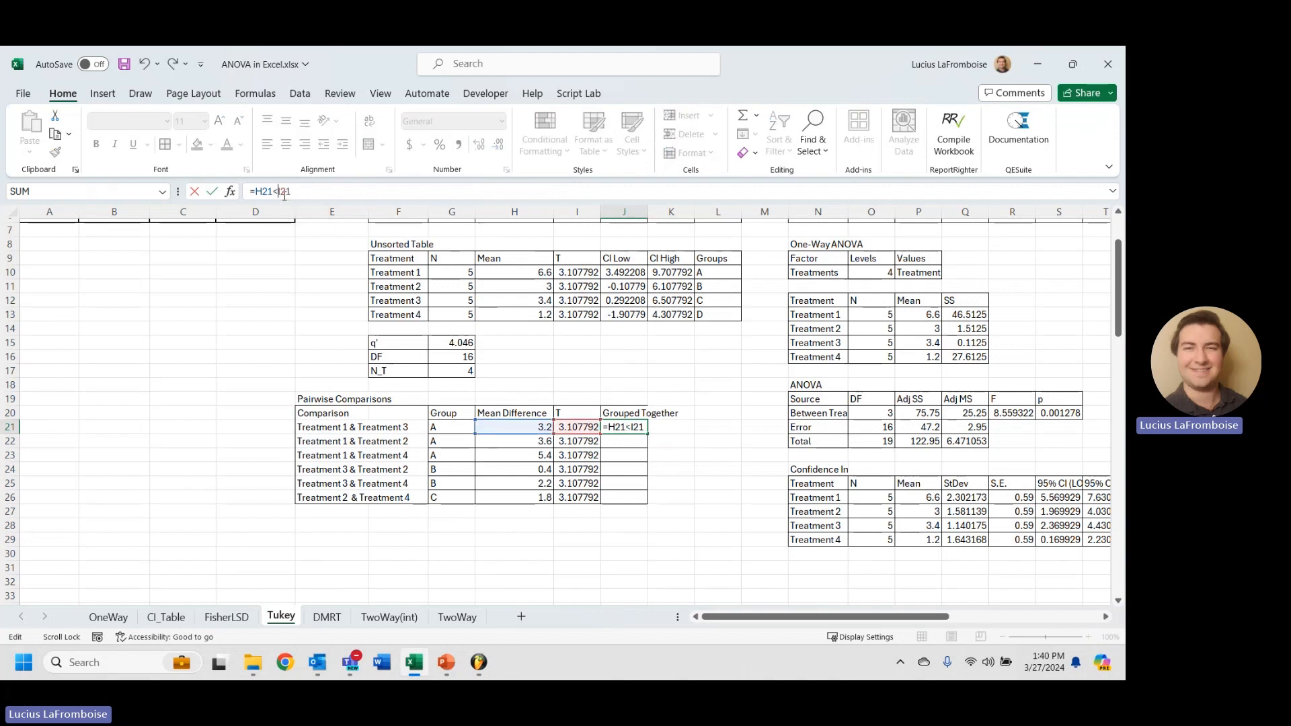
key(Return)
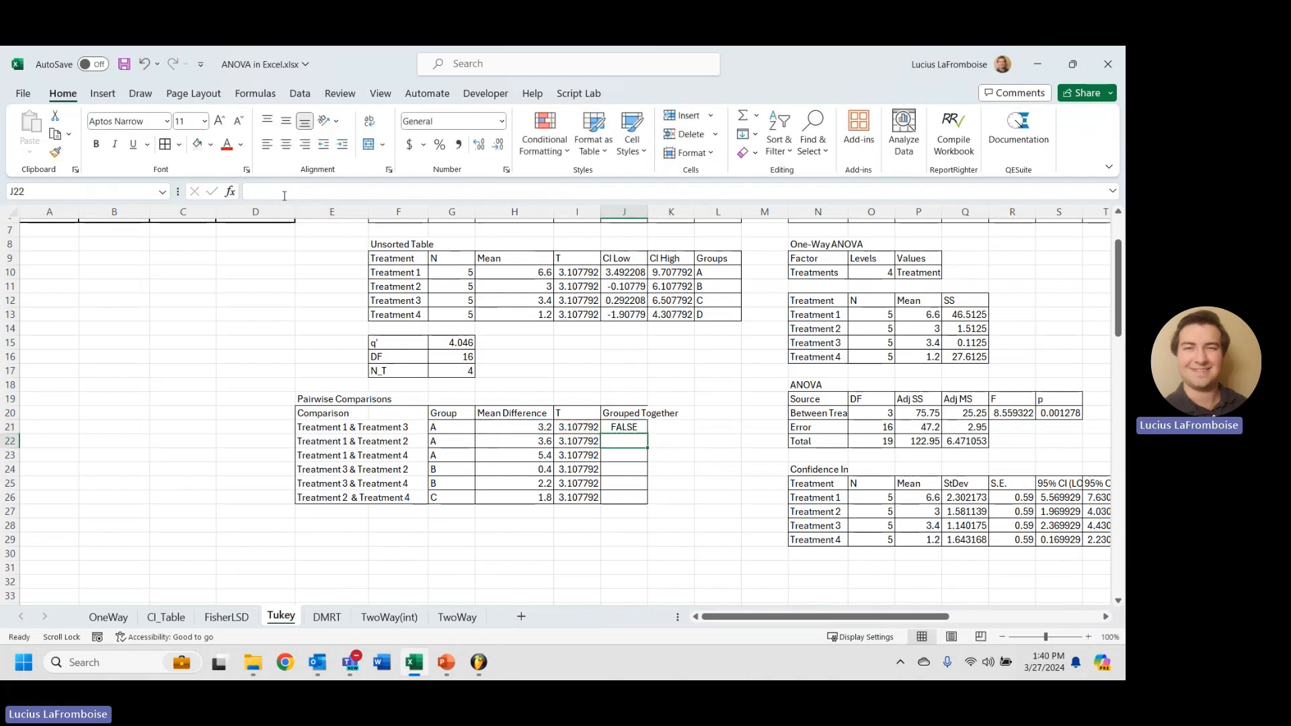
Fill the J21 Grouped Together test down through J26 for the remaining comparisons.
click(643, 428)
drag(648, 432, 649, 506)
click(624, 567)
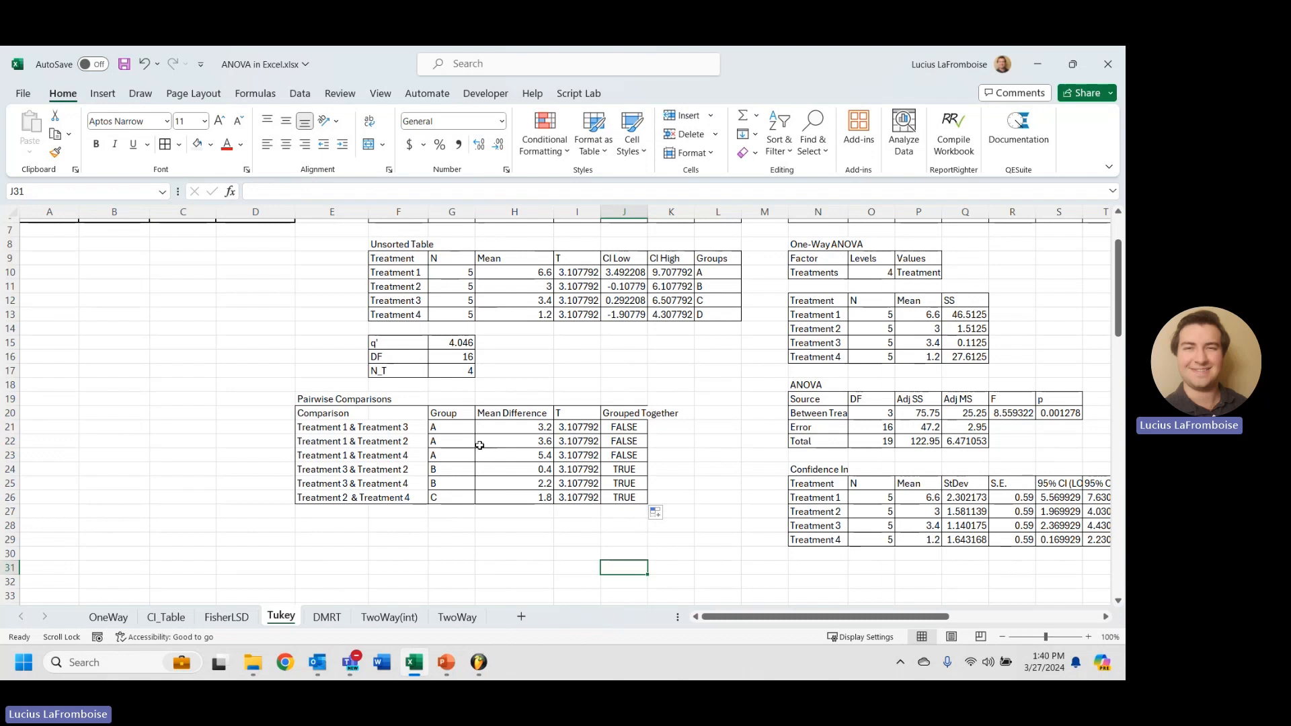
In the Unsorted Table's Groups column, change Treatment 2 in L11 to C and Treatment 3 in L12 to B.
scroll(482, 450, up, 1)
scroll(481, 449, up, 1)
scroll(498, 454, down, 1)
click(727, 331)
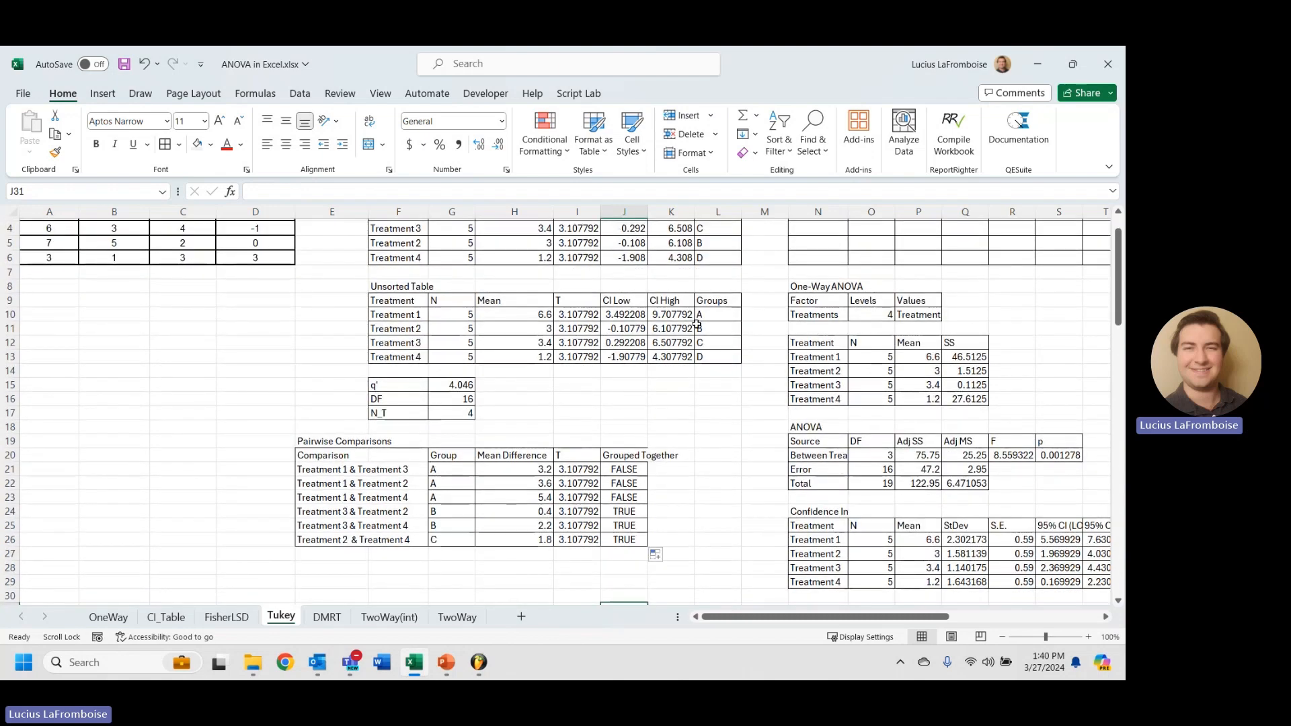
click(718, 343)
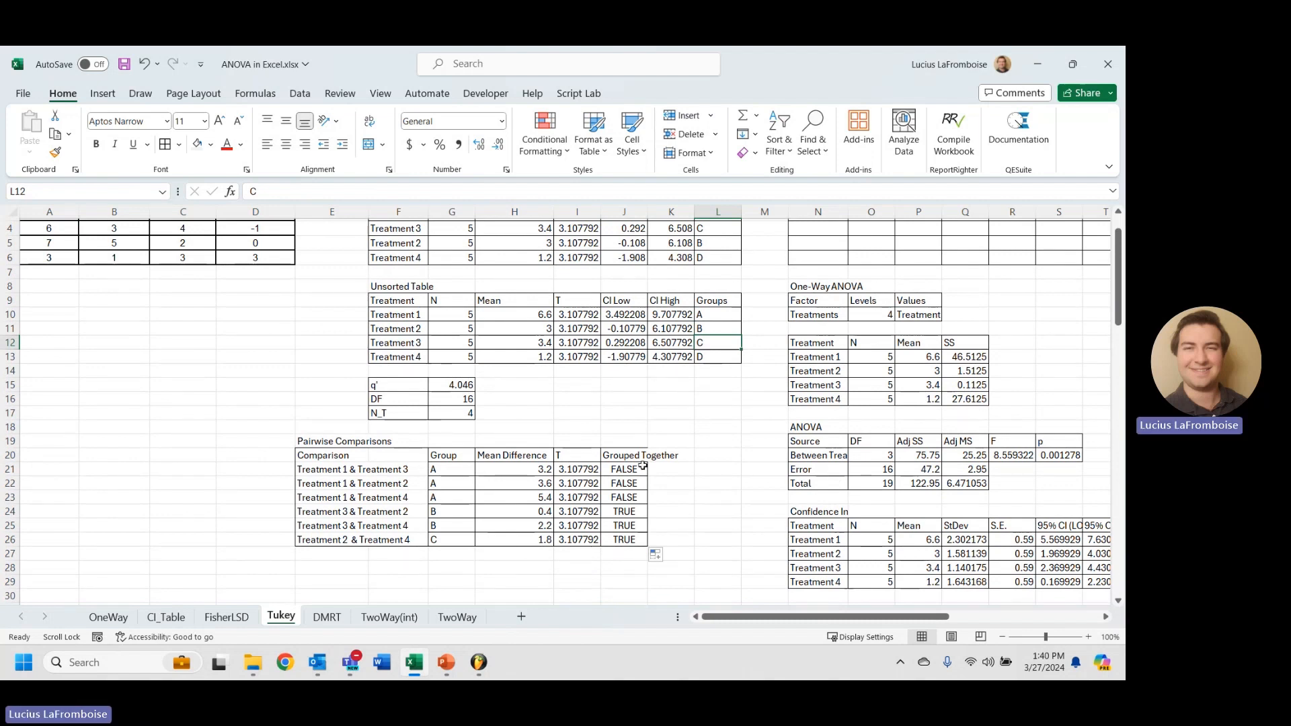
click(719, 331)
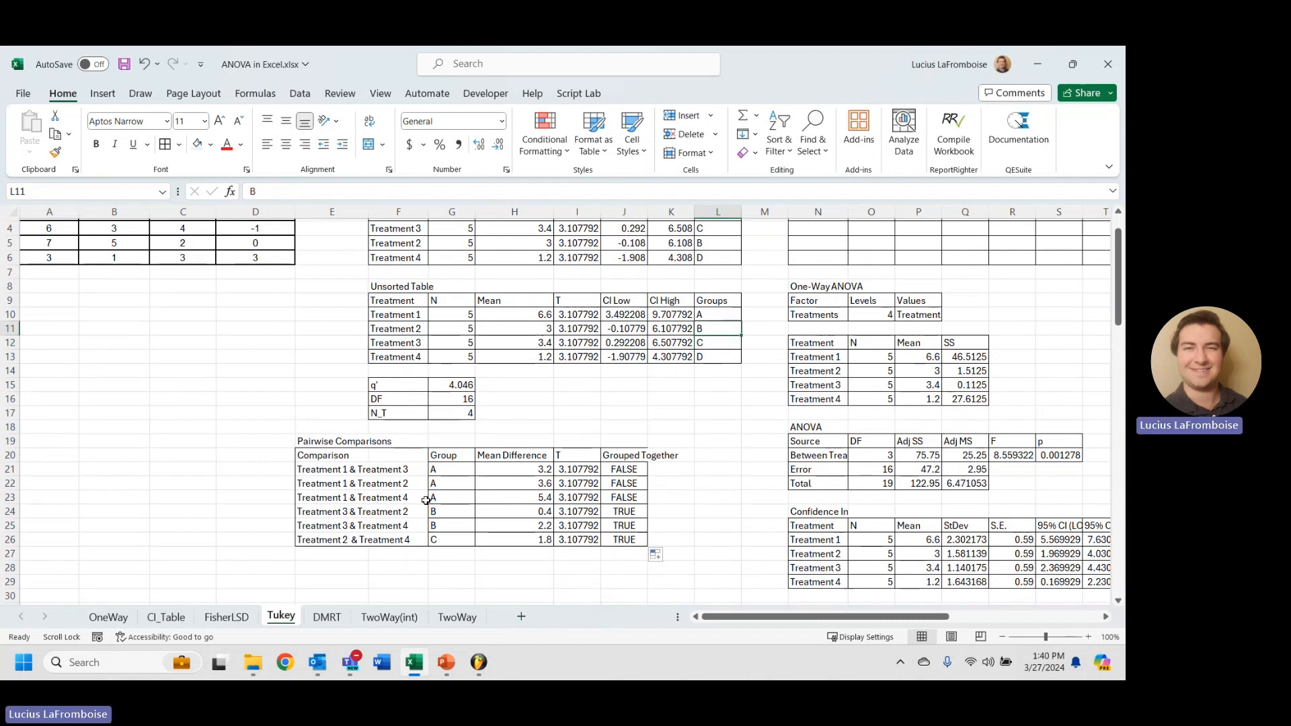
text(C)
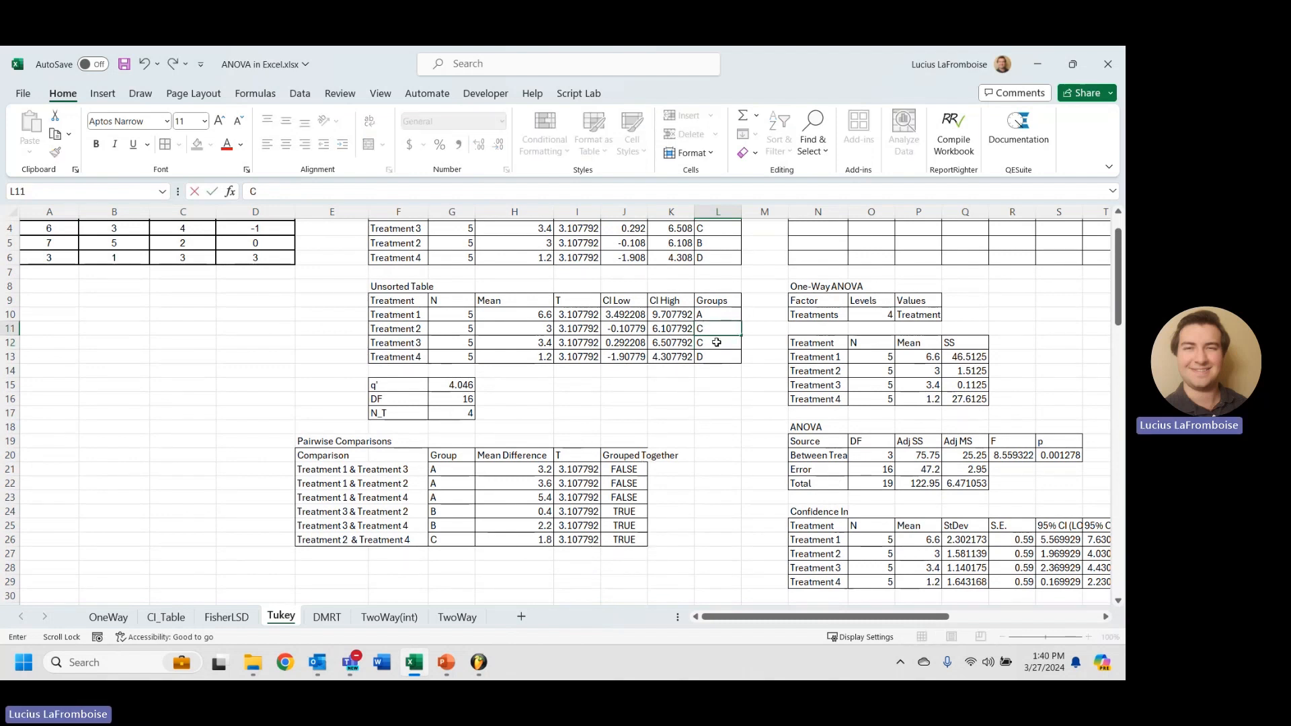
click(717, 343)
text(B)
click(671, 413)
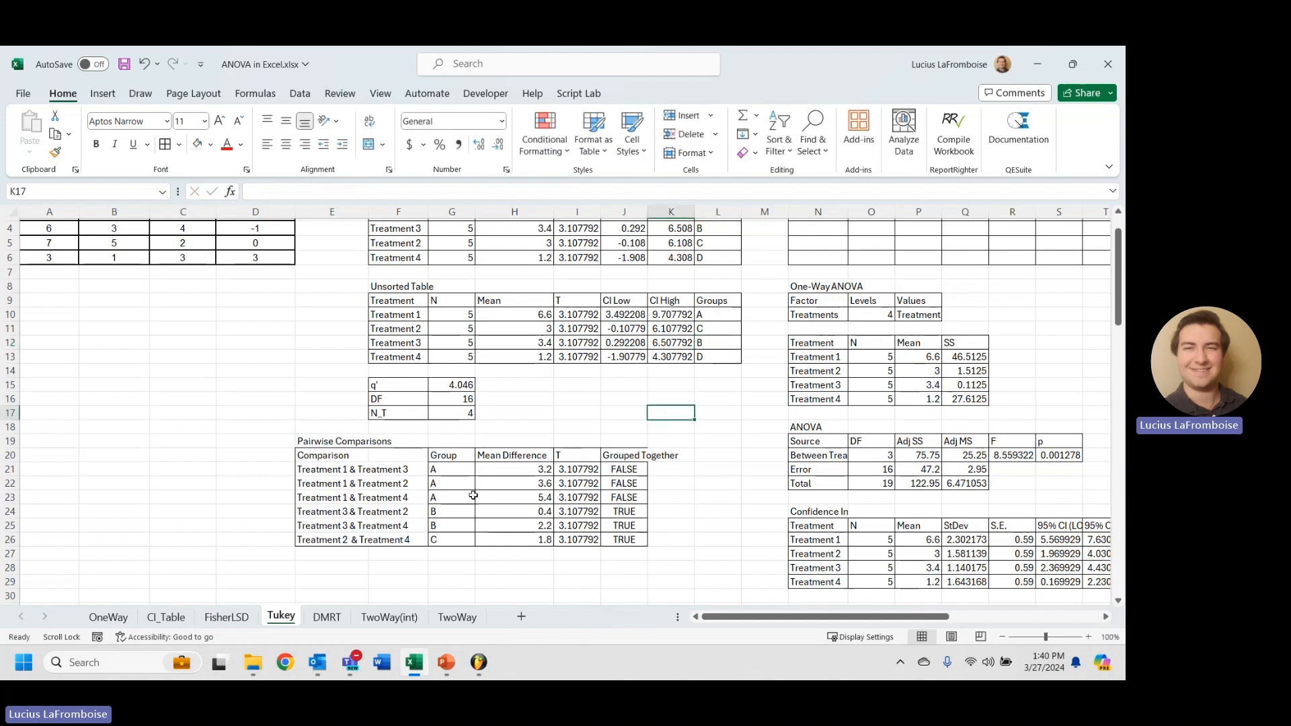
Add group B for the treatments grouped with Treatment 3, making L11 "C, B" and L13 "D, B".
click(629, 513)
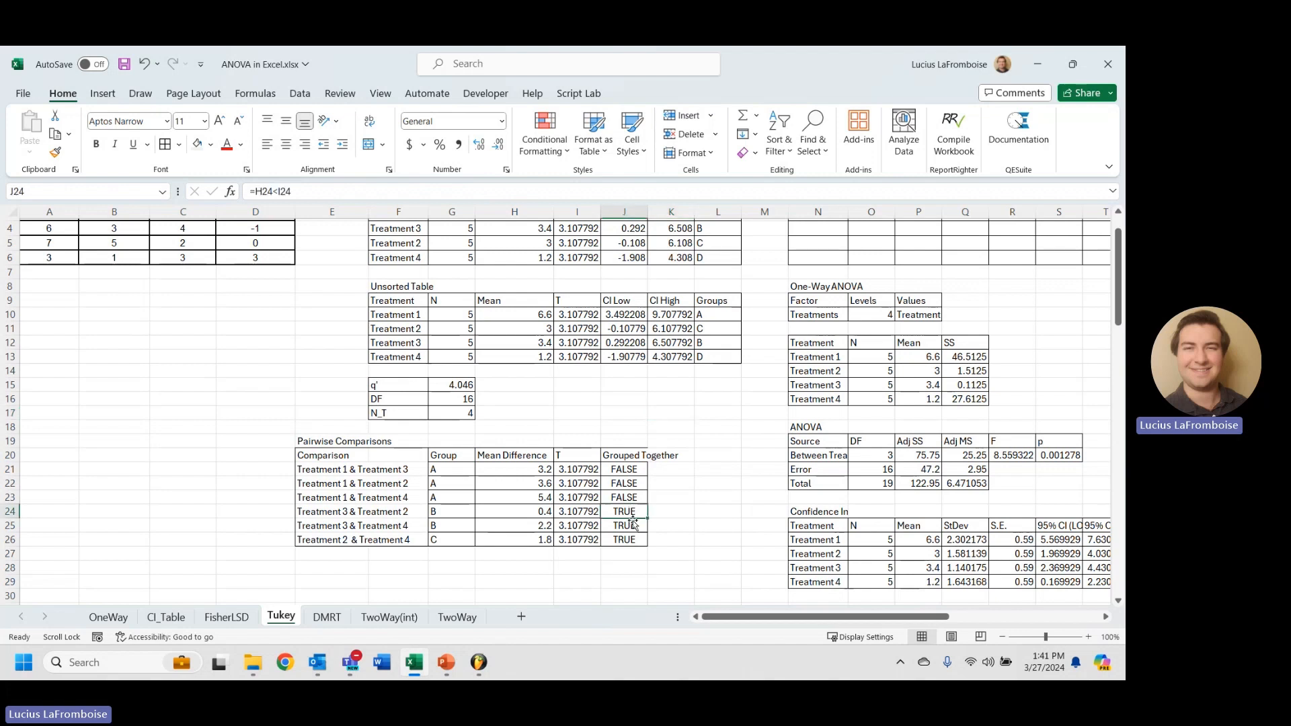
drag(341, 513, 451, 513)
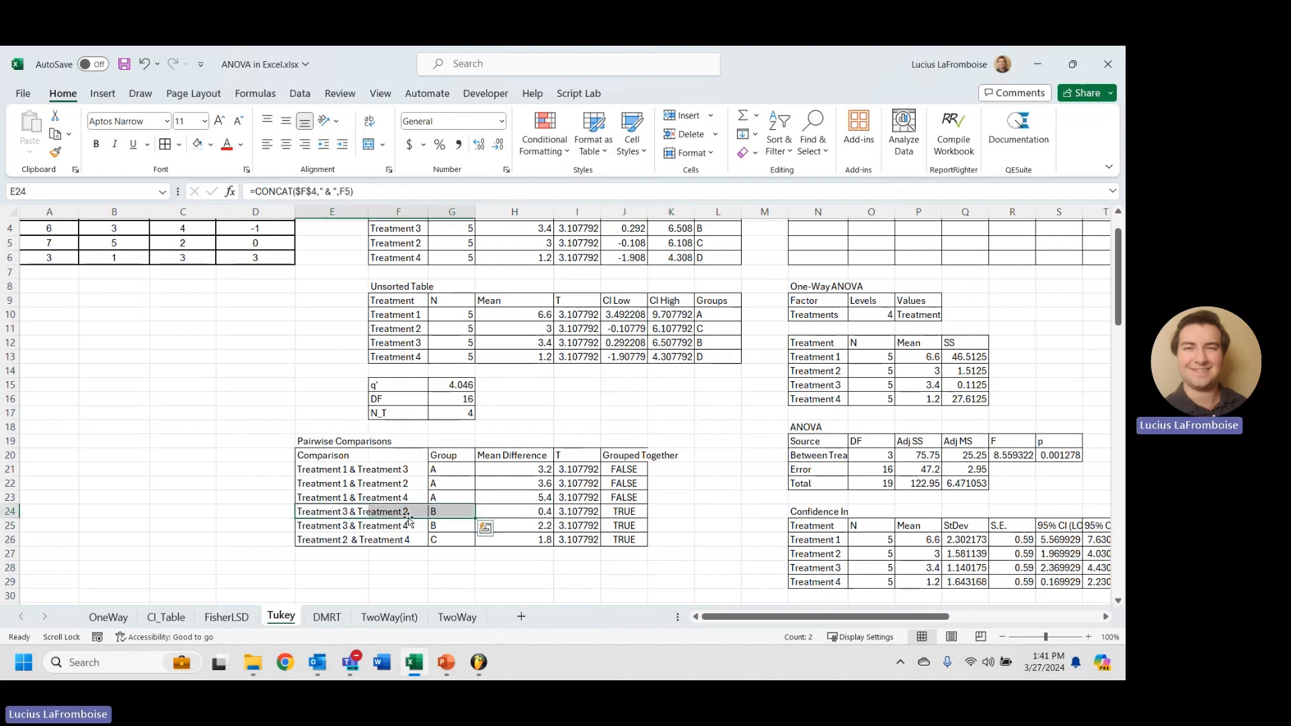
click(624, 515)
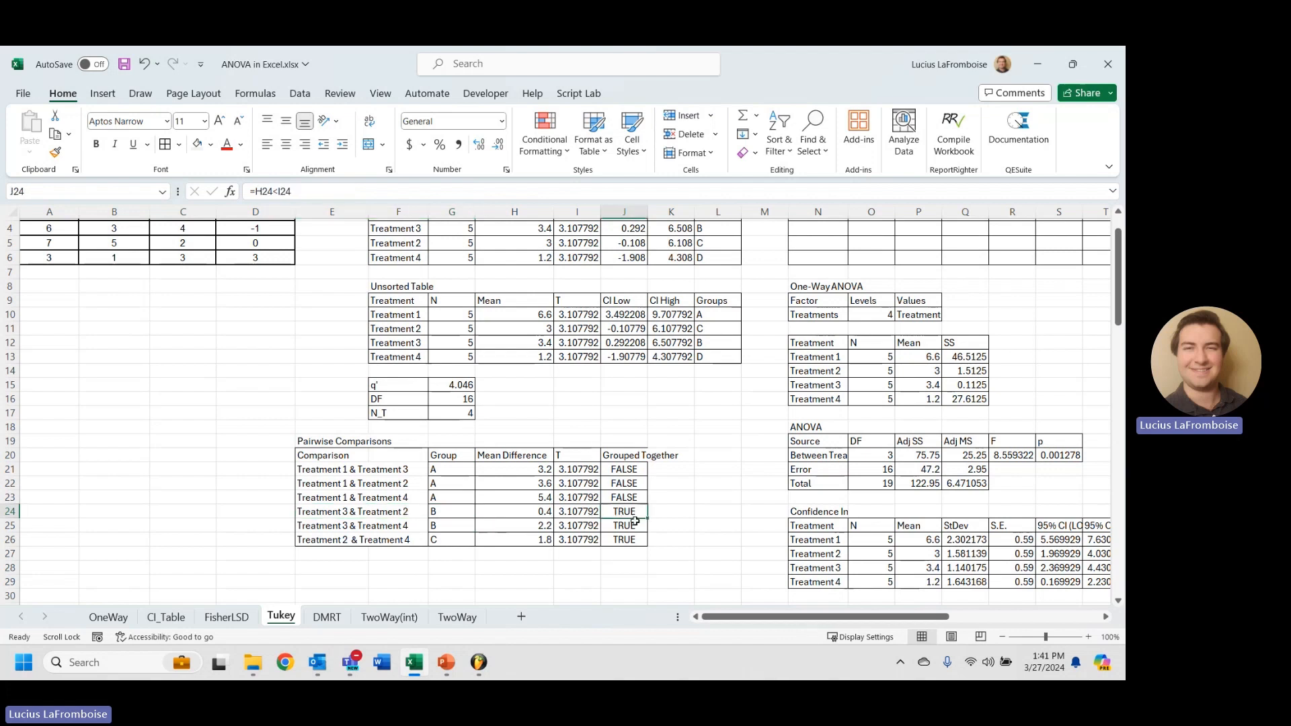
double_click(722, 329)
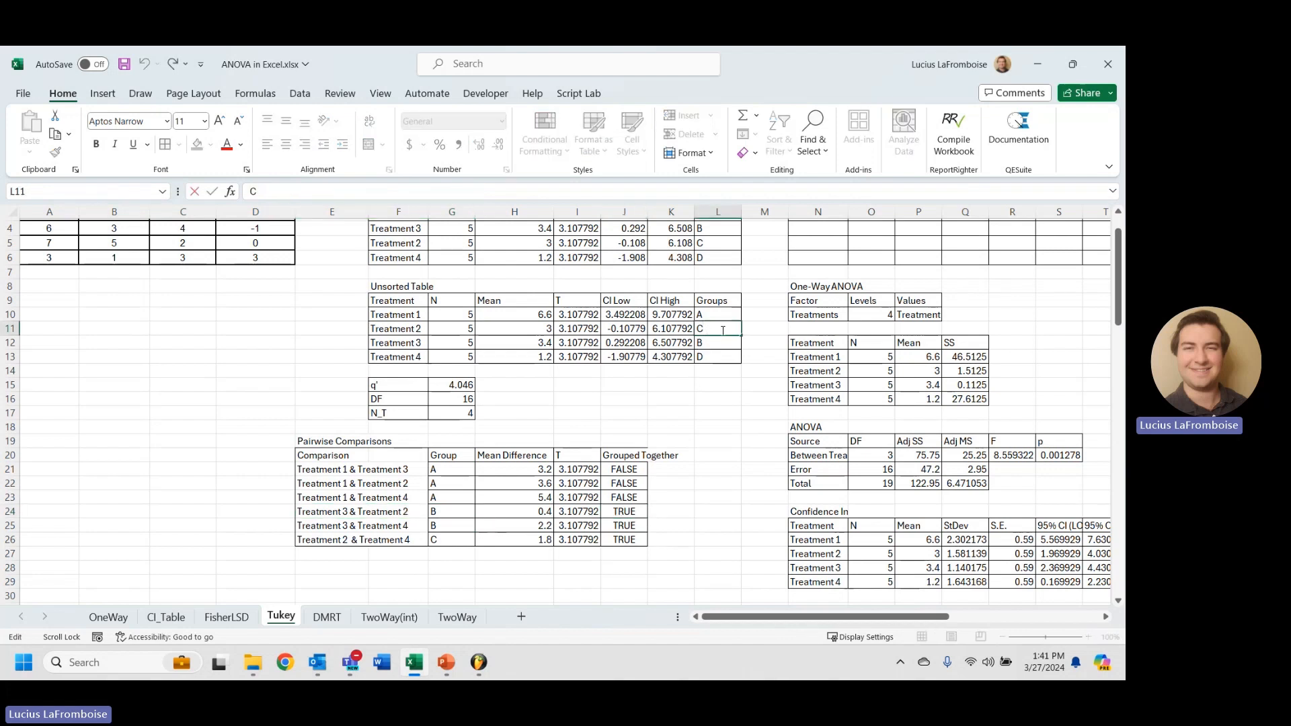
text(, B)
key(Return)
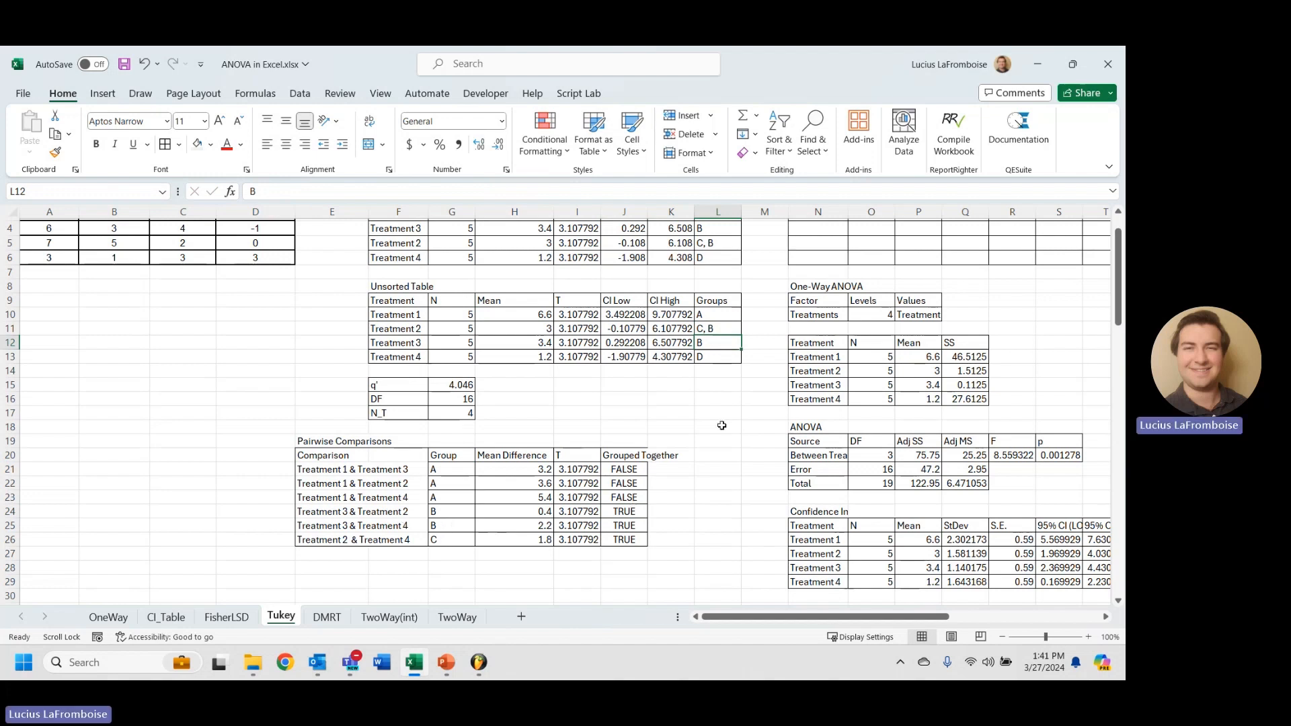
click(715, 357)
double_click(714, 357)
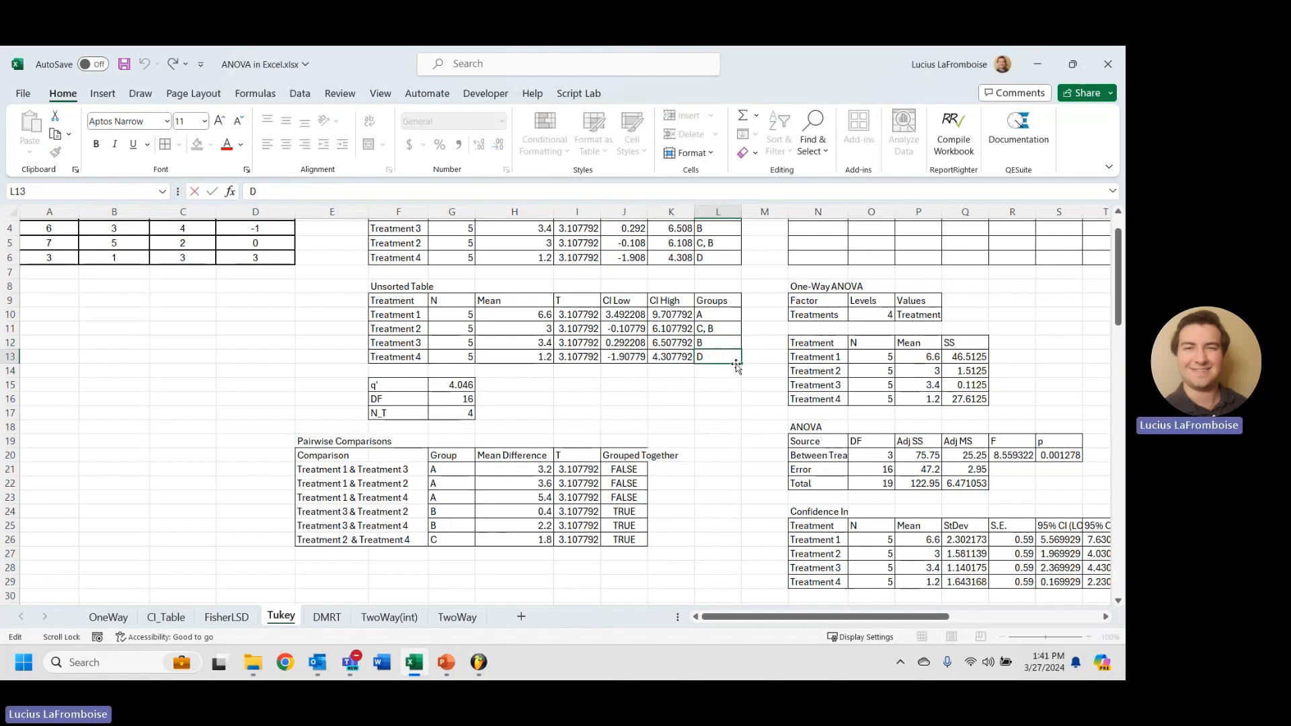
key(Return)
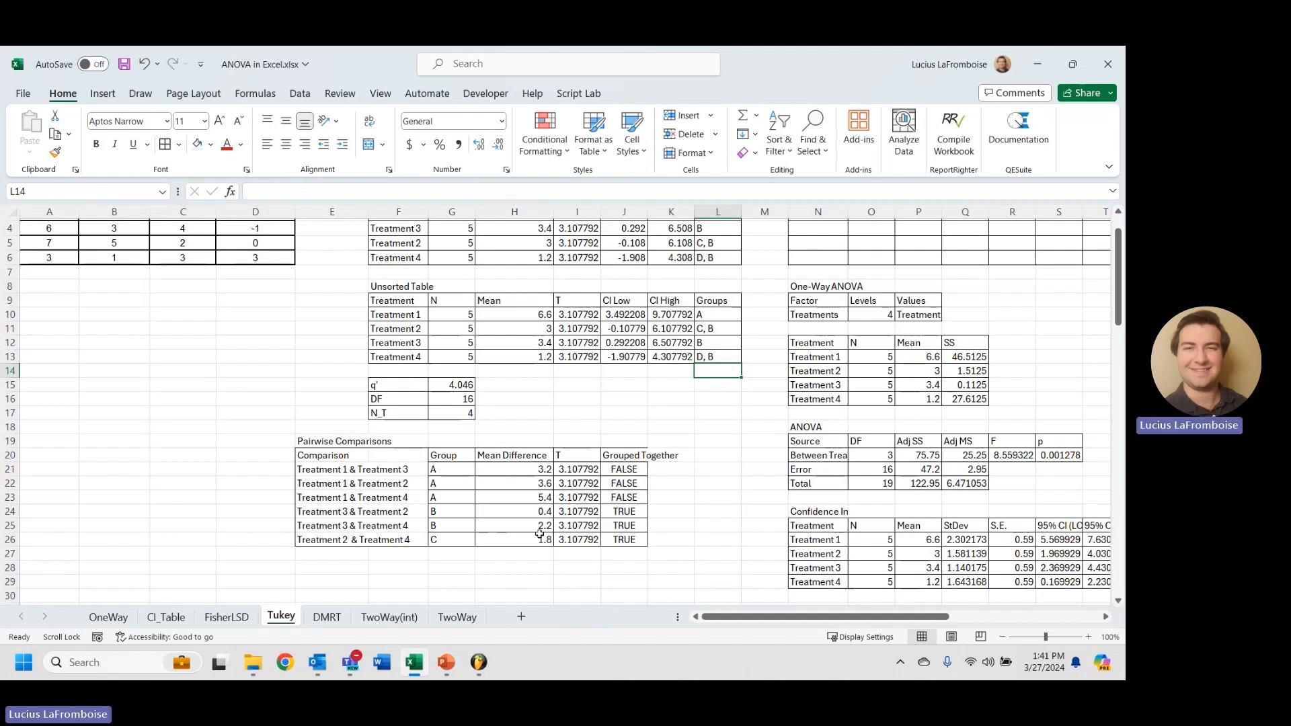
Using the Treatment 2 & Treatment 4 comparison, add group C to Treatment 4 in L13, making it "D, B, C".
drag(327, 540, 622, 540)
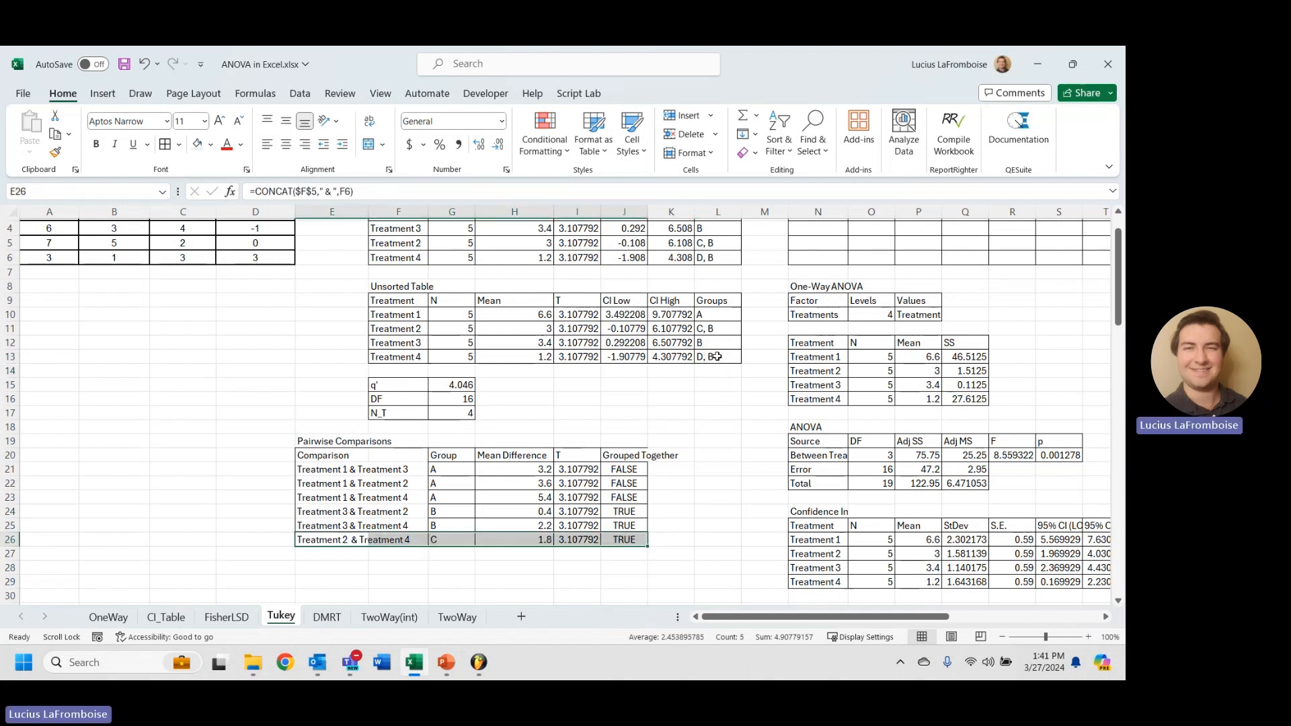
double_click(718, 356)
text(, C)
key(Return)
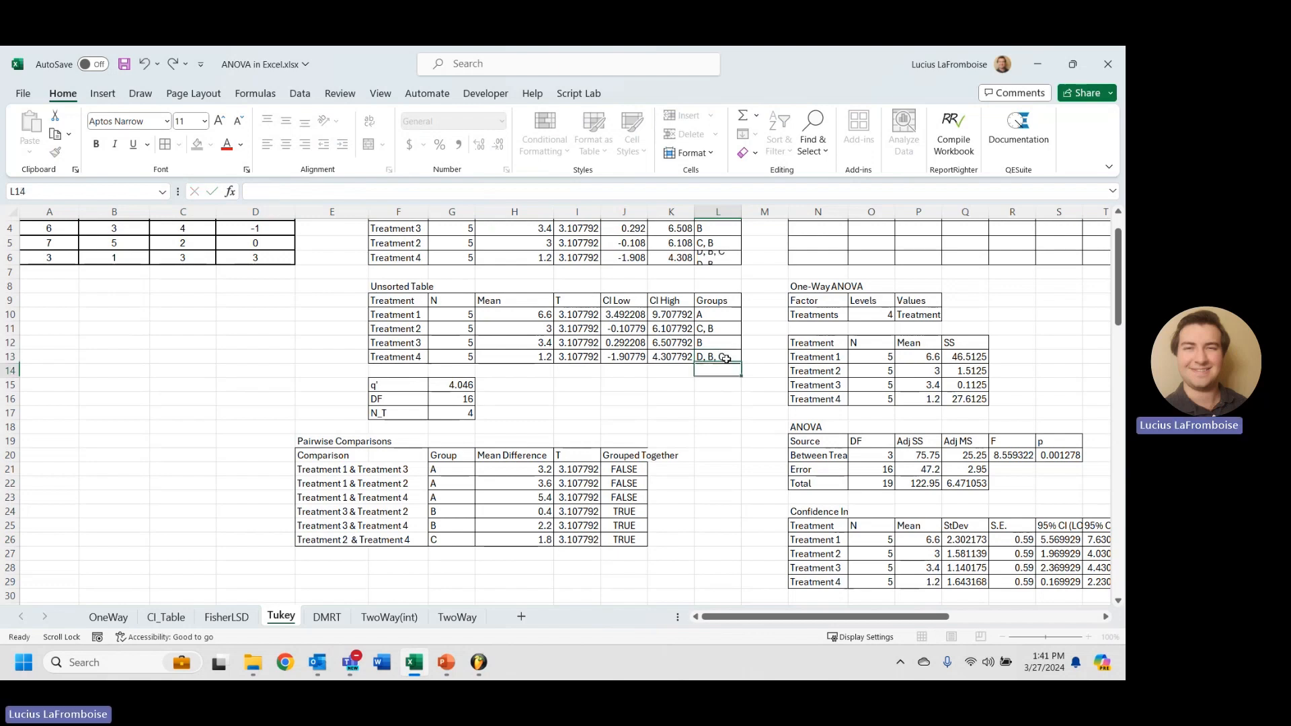
Remove the redundant C from Treatment 2's groups in L11, leaving only B.
scroll(800, 437, up, 1)
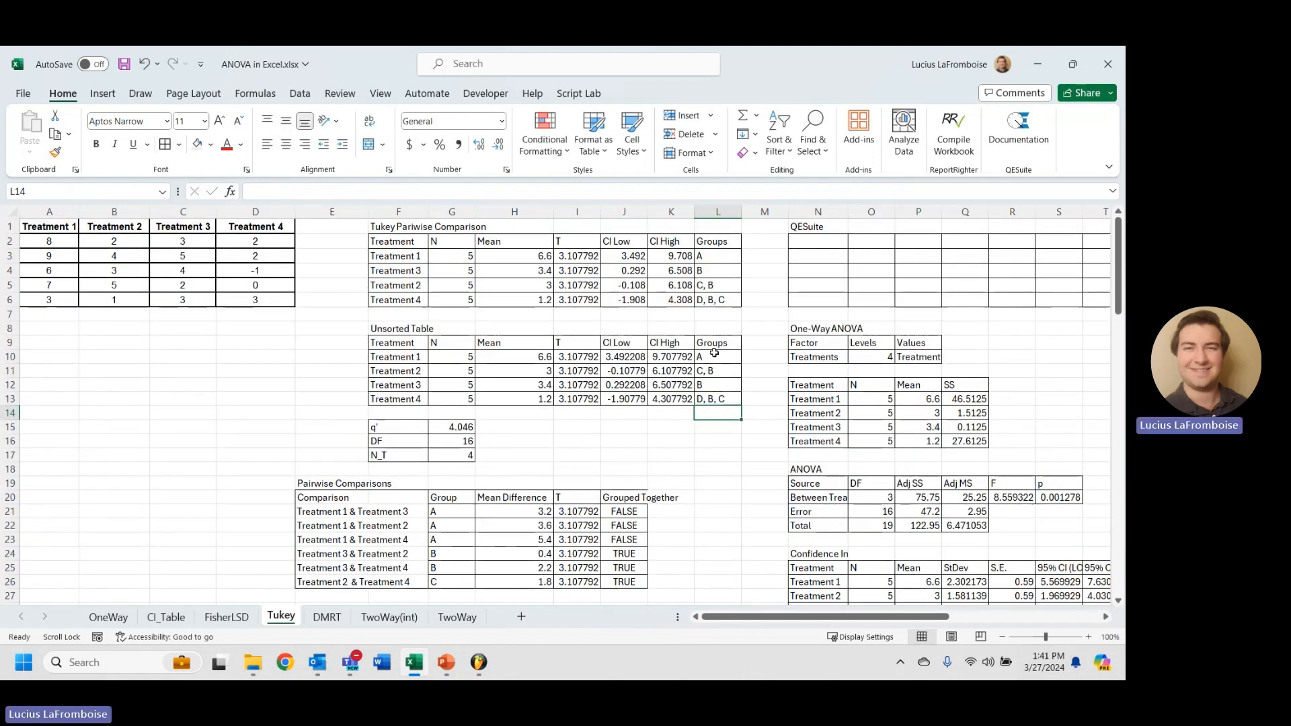
click(703, 372)
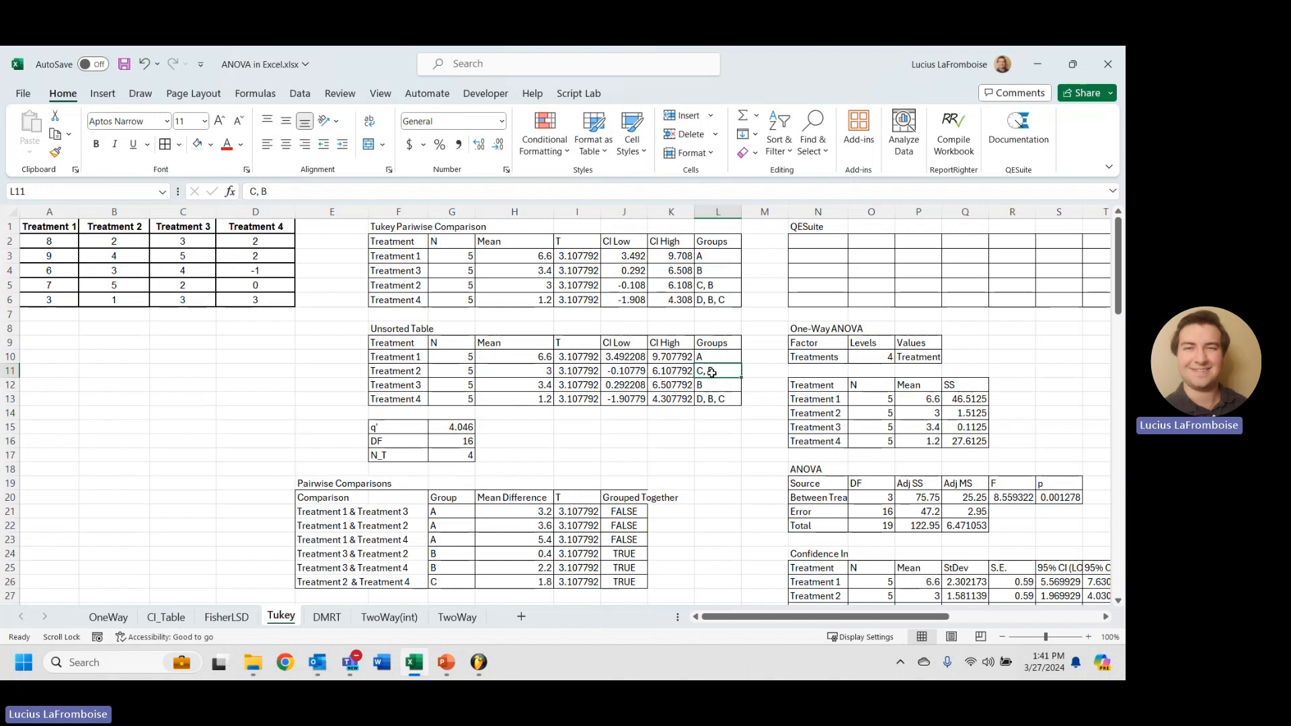
double_click(709, 372)
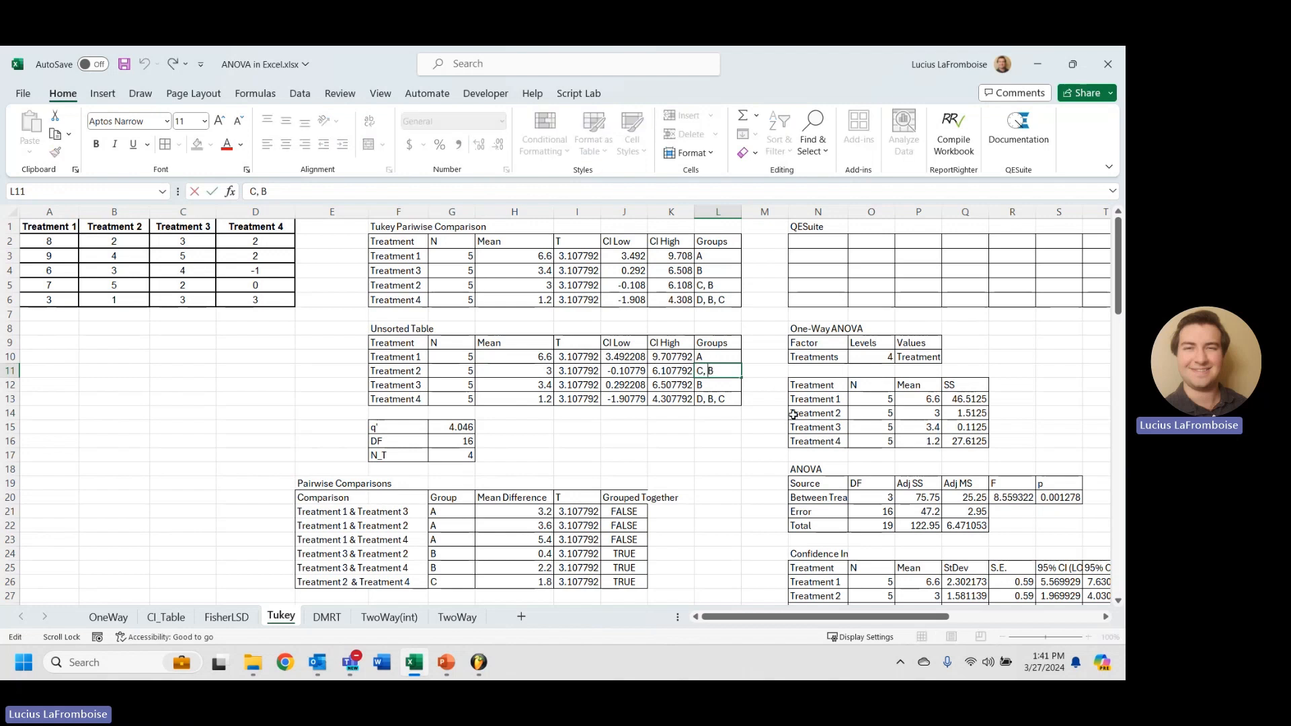
key(BackSpace)
key(BackSpace)
key(BackSpace)
Remove C and D from Treatment 4's groups in L13, leaving only B.
double_click(731, 398)
key(BackSpace)
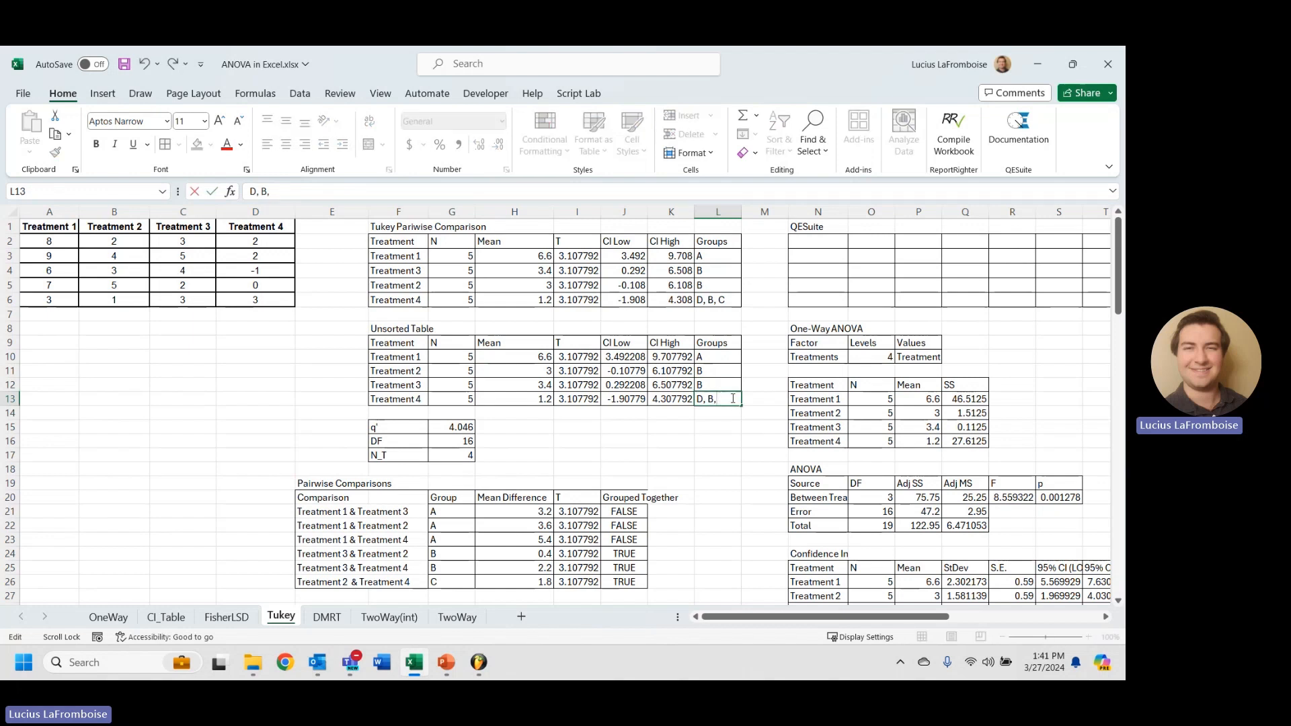
key(BackSpace)
click(722, 415)
double_click(710, 399)
key(BackSpace)
key(BackSpace)
key(BackSpace)
click(702, 413)
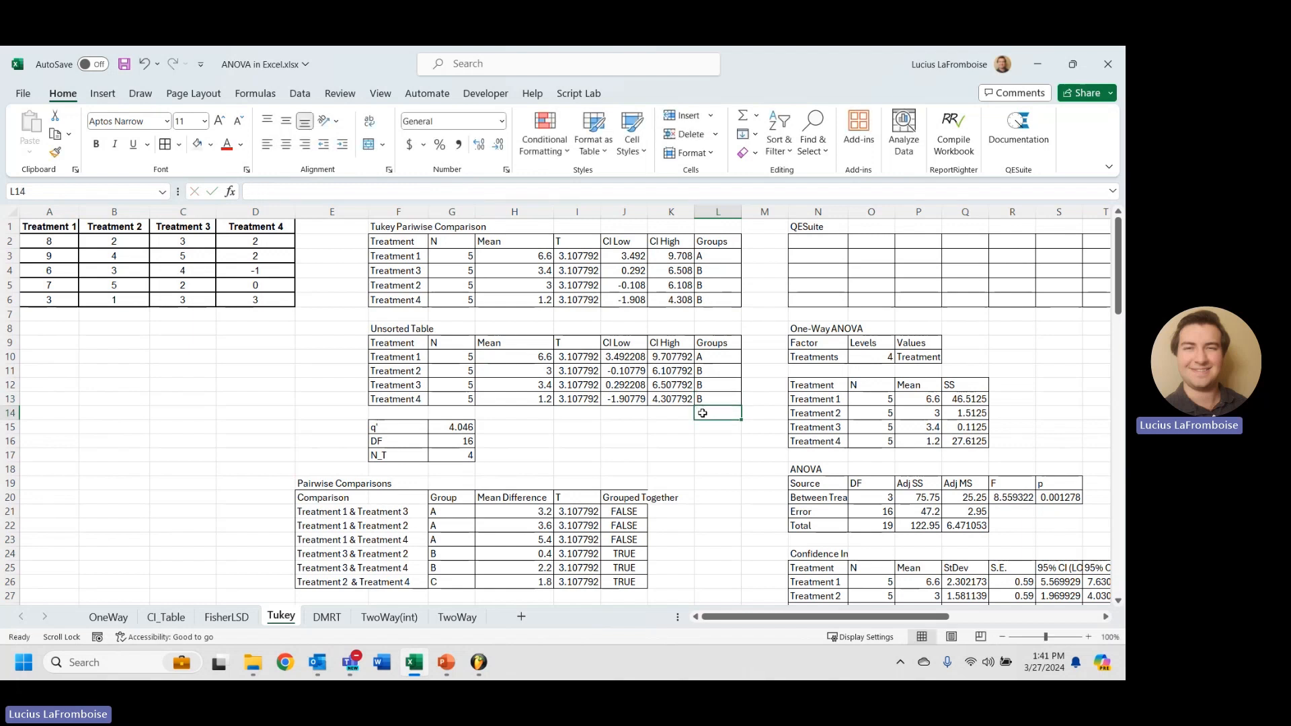
Enter =QE.TUKEYPAIRWISE(A1:D6) in N2 under QESuite and compare its output with the manually built Tukey table.
click(815, 244)
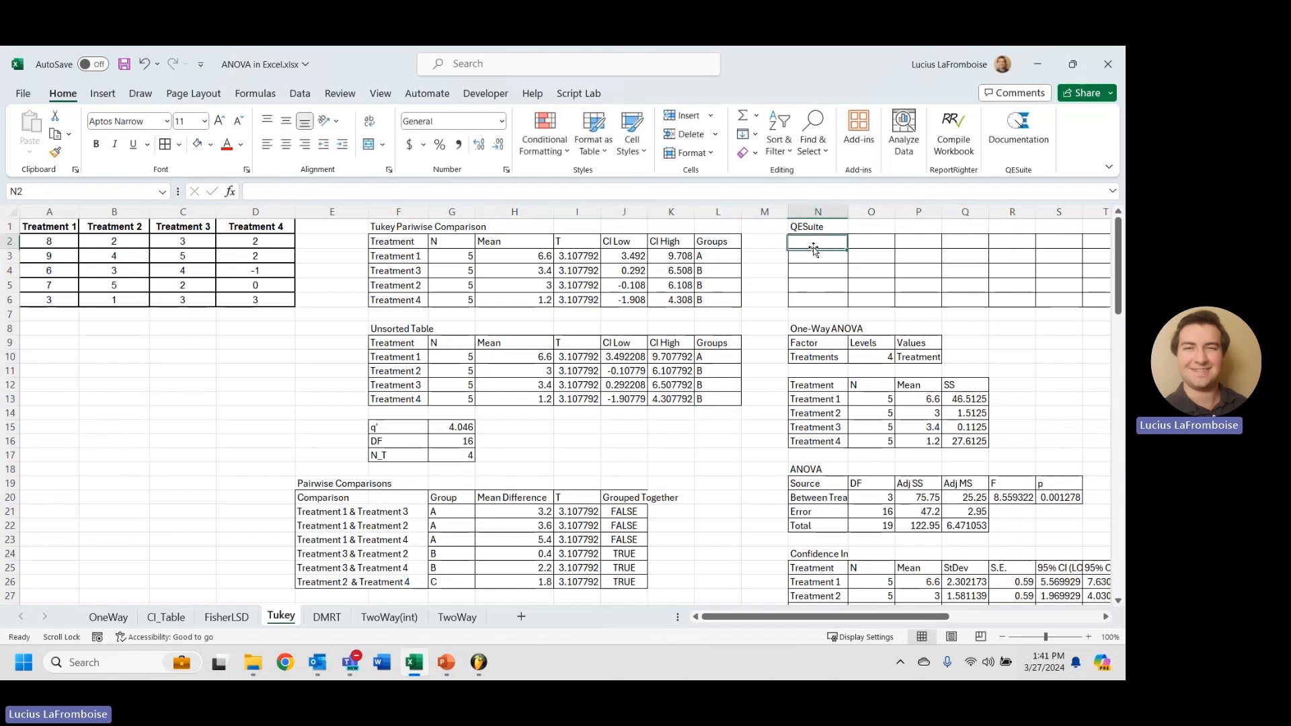
text(=qe.)
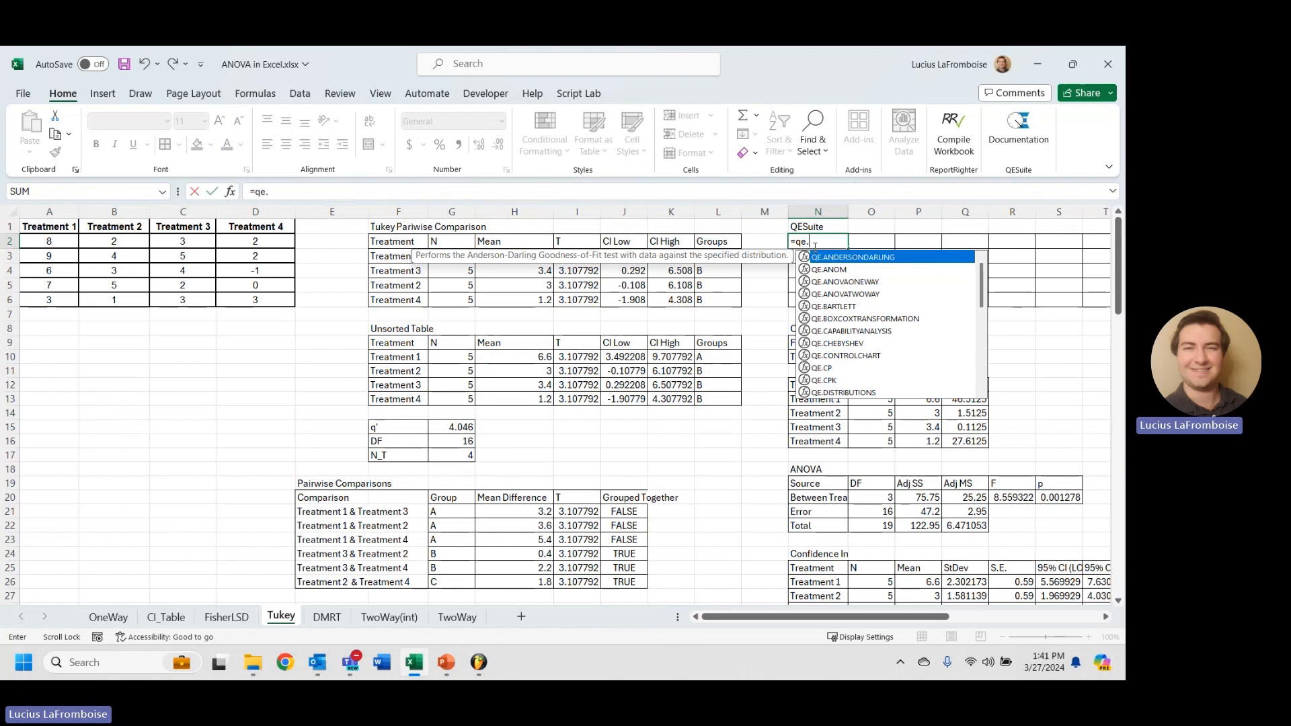
text(tuk)
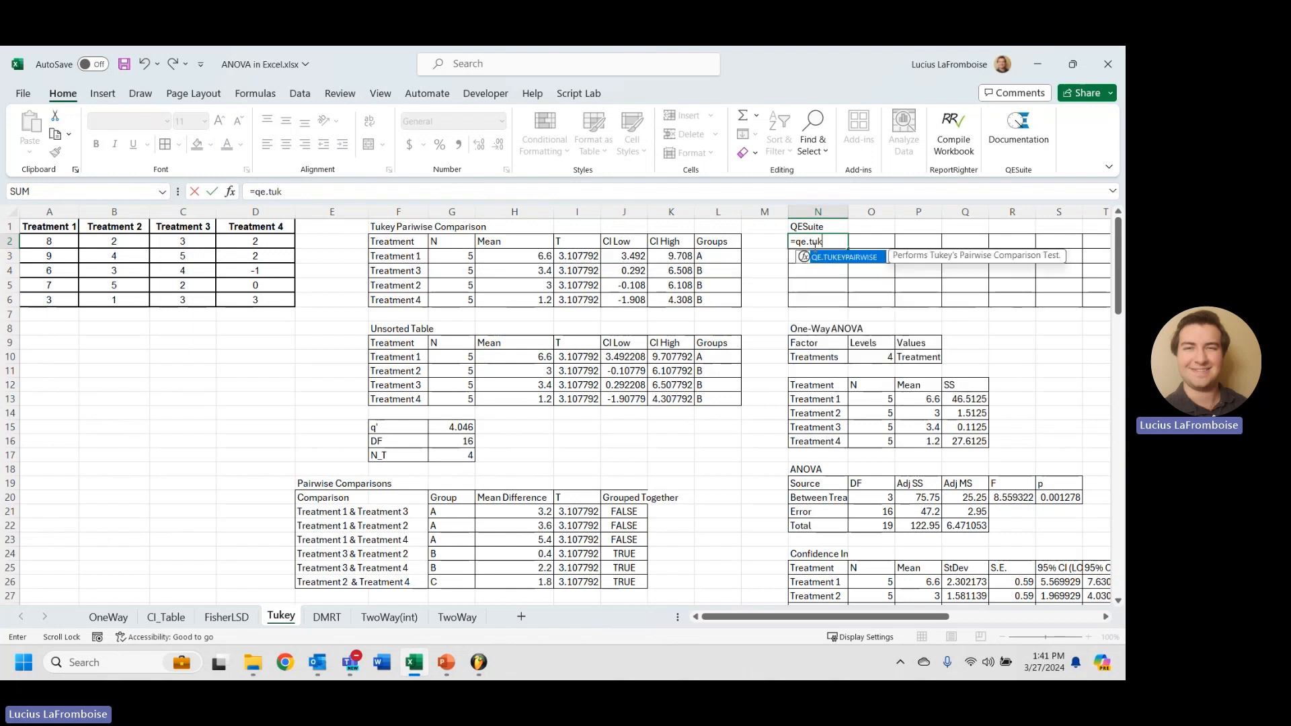
key(Tab)
drag(42, 227, 248, 294)
key(Return)
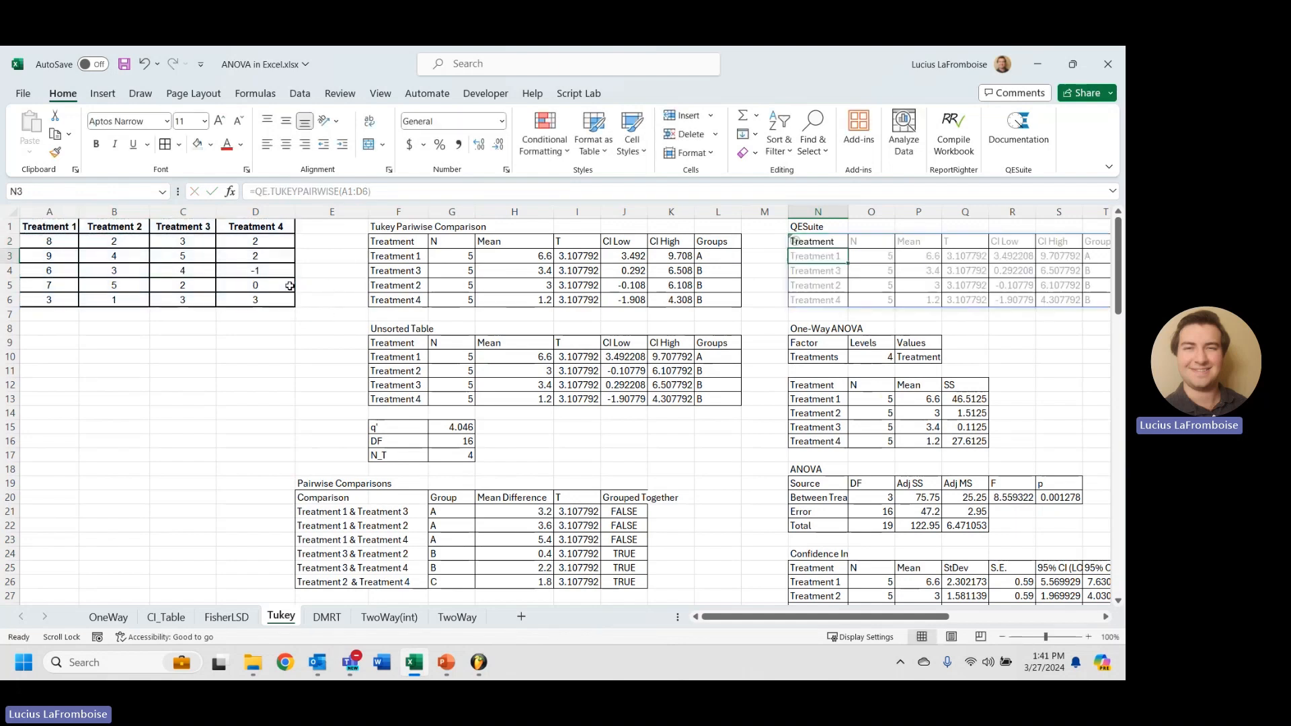
drag(856, 618, 920, 618)
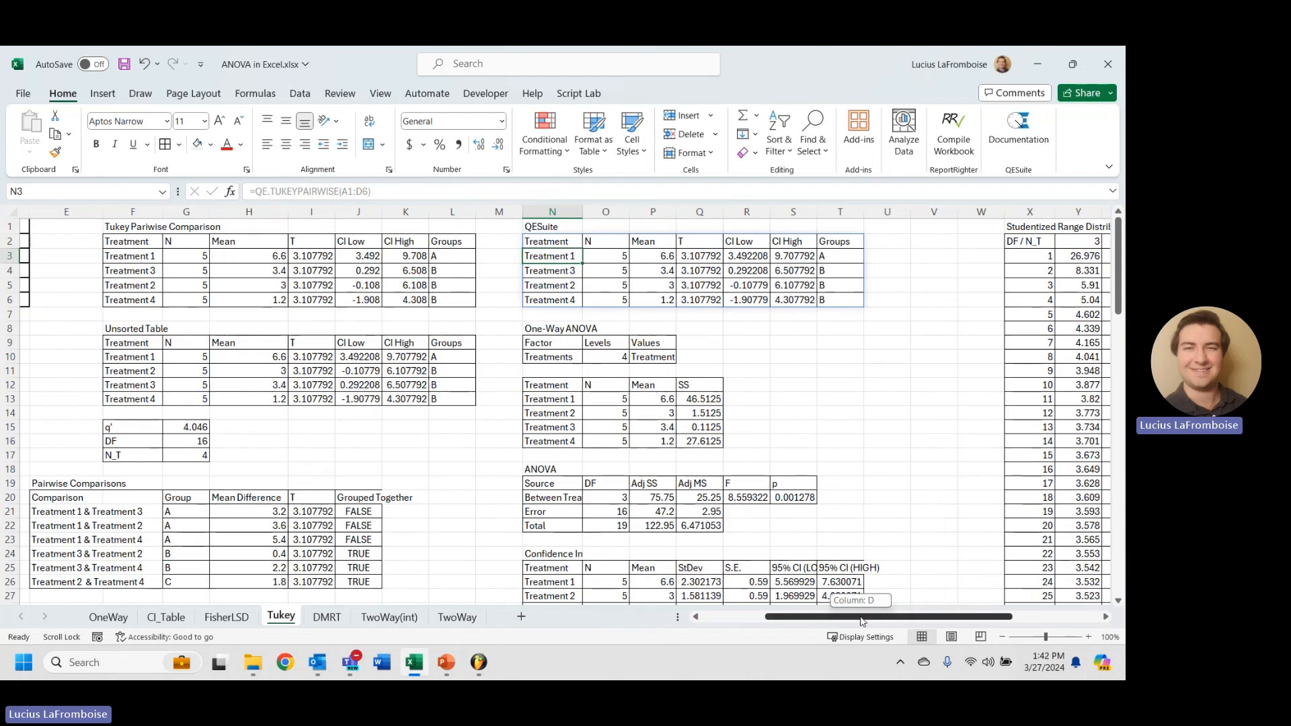
drag(868, 617, 804, 617)
click(671, 483)
Set the Treatment 3 value in C5 to 3.
click(205, 290)
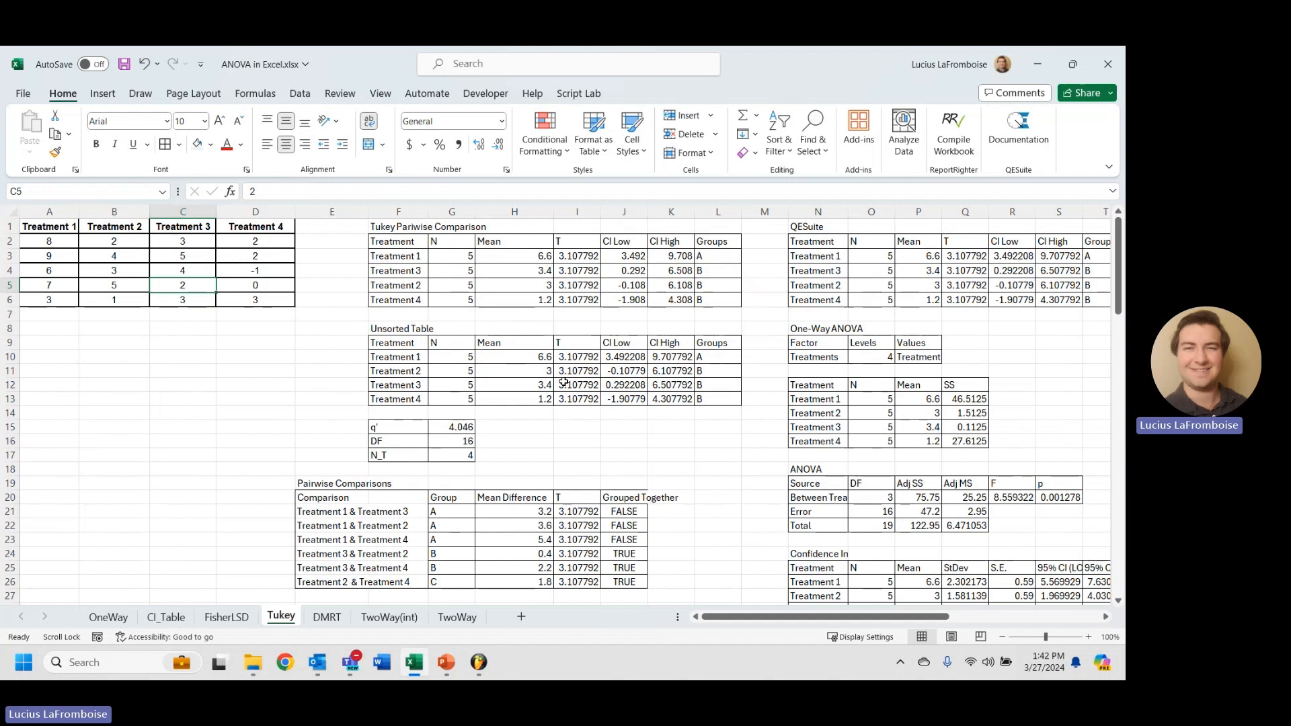
text(3)
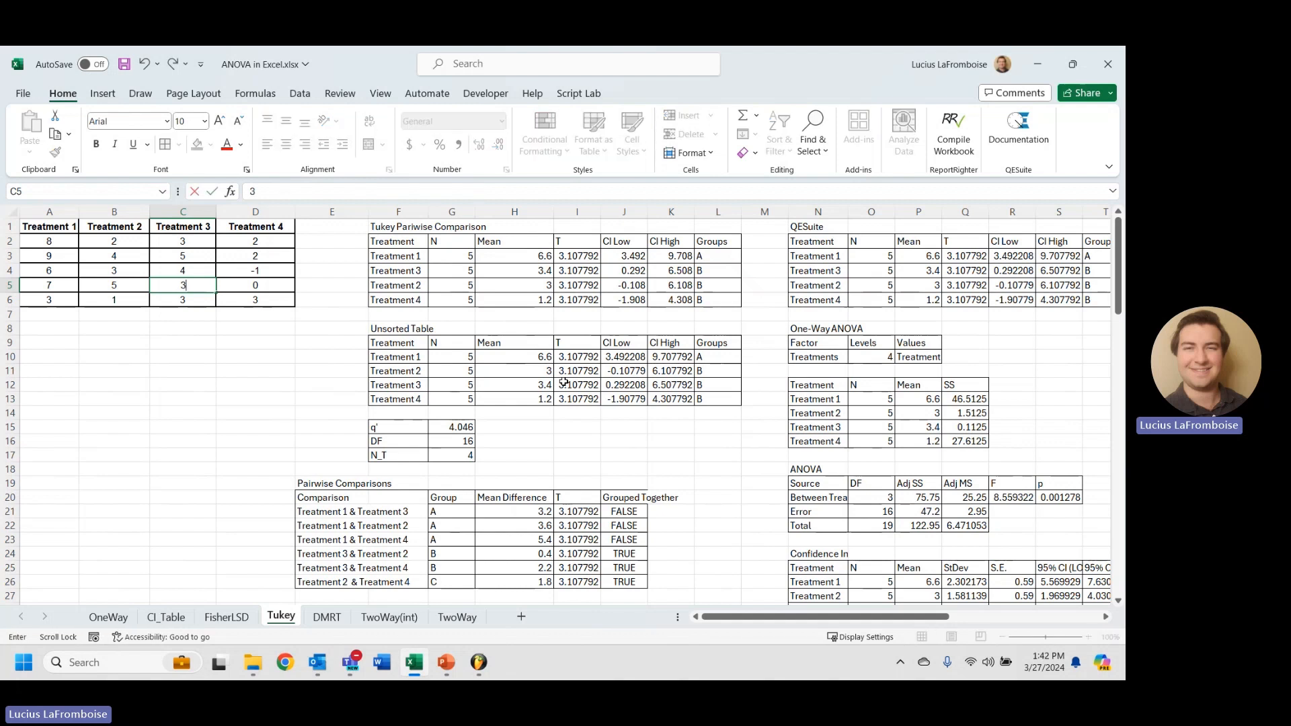
key(Return)
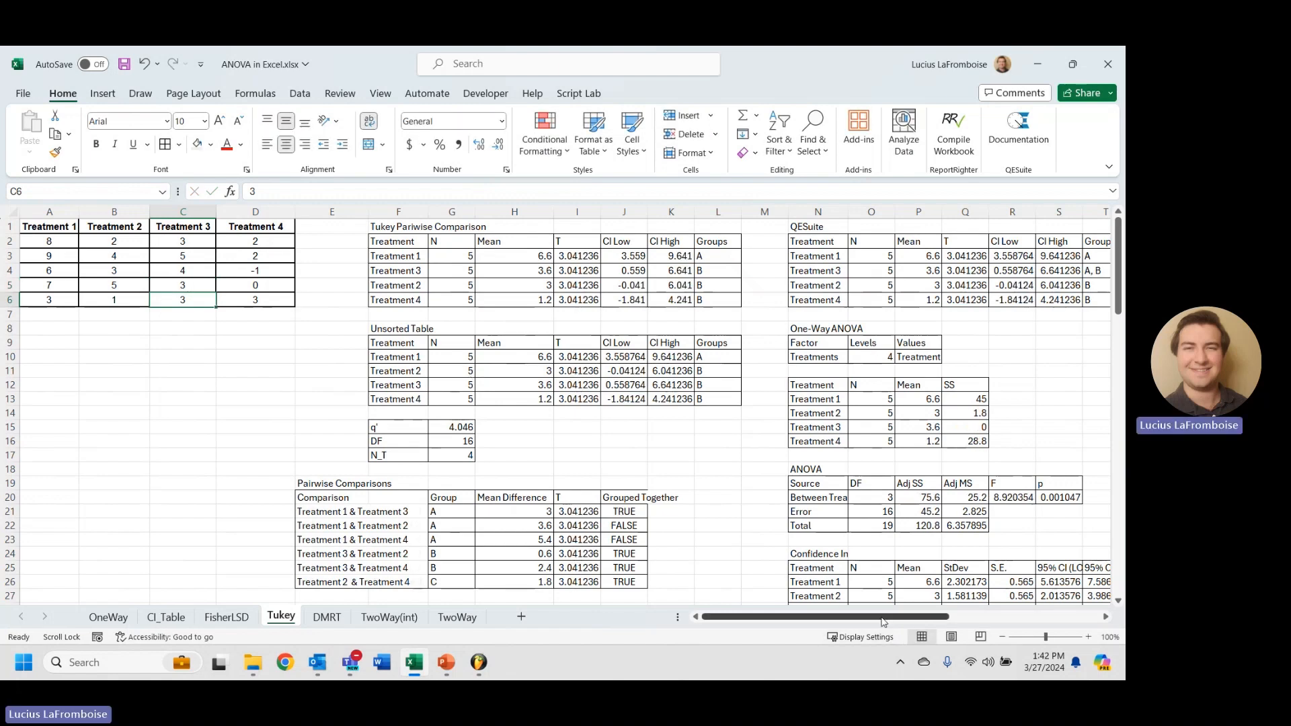
Compare the QESuite groupings with the manual Tukey table and the Grouped Together results in the Pairwise Comparisons table.
drag(884, 623, 918, 622)
click(969, 271)
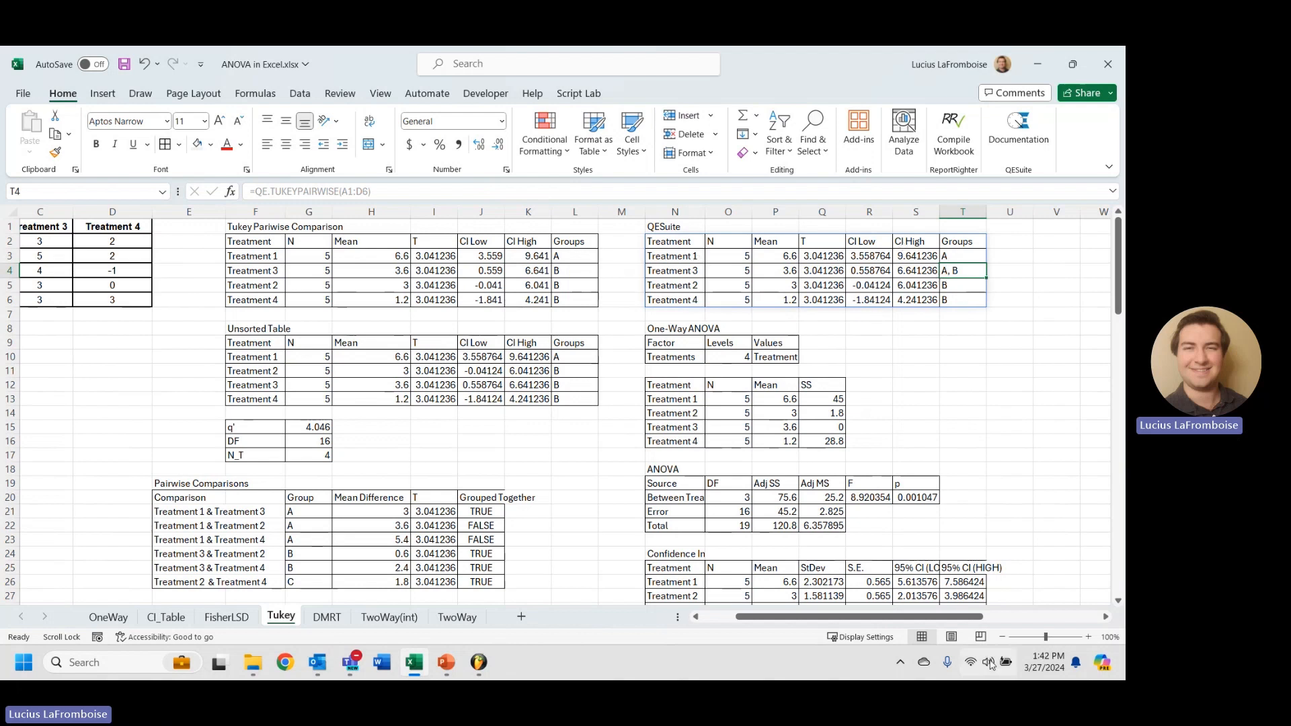
drag(919, 620, 872, 621)
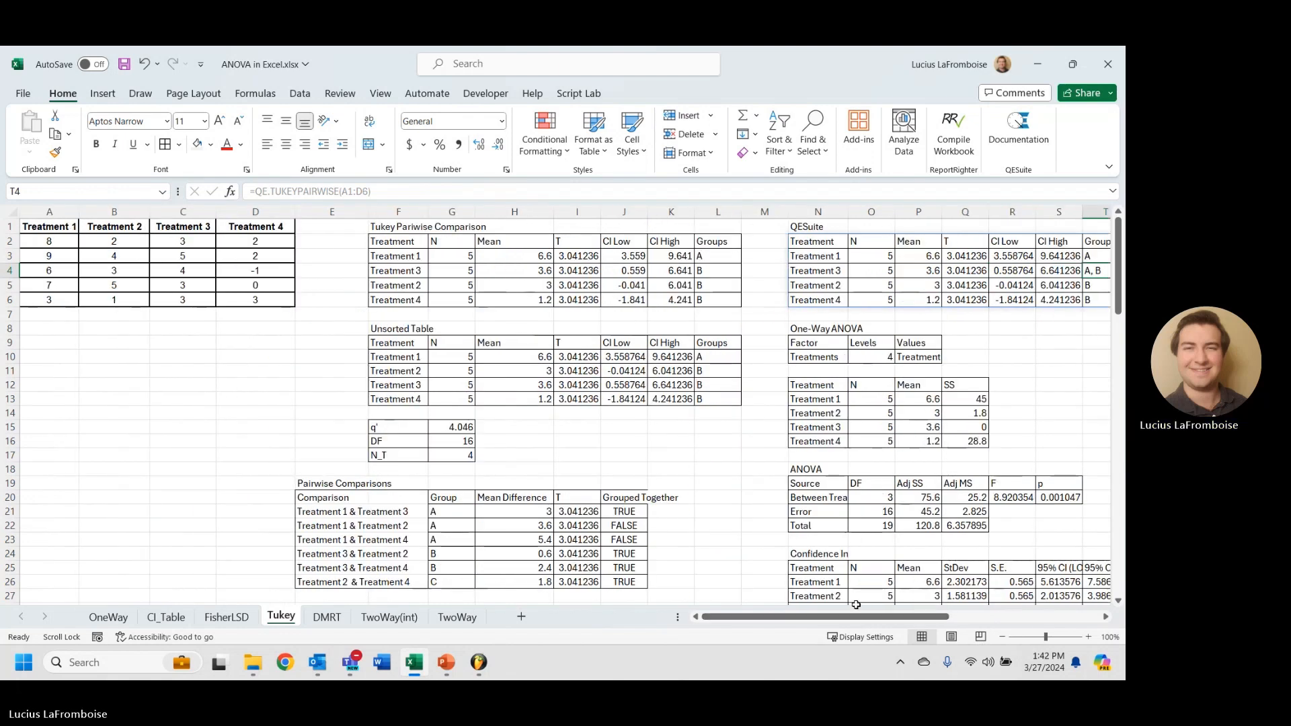
scroll(718, 444, down, 2)
click(712, 454)
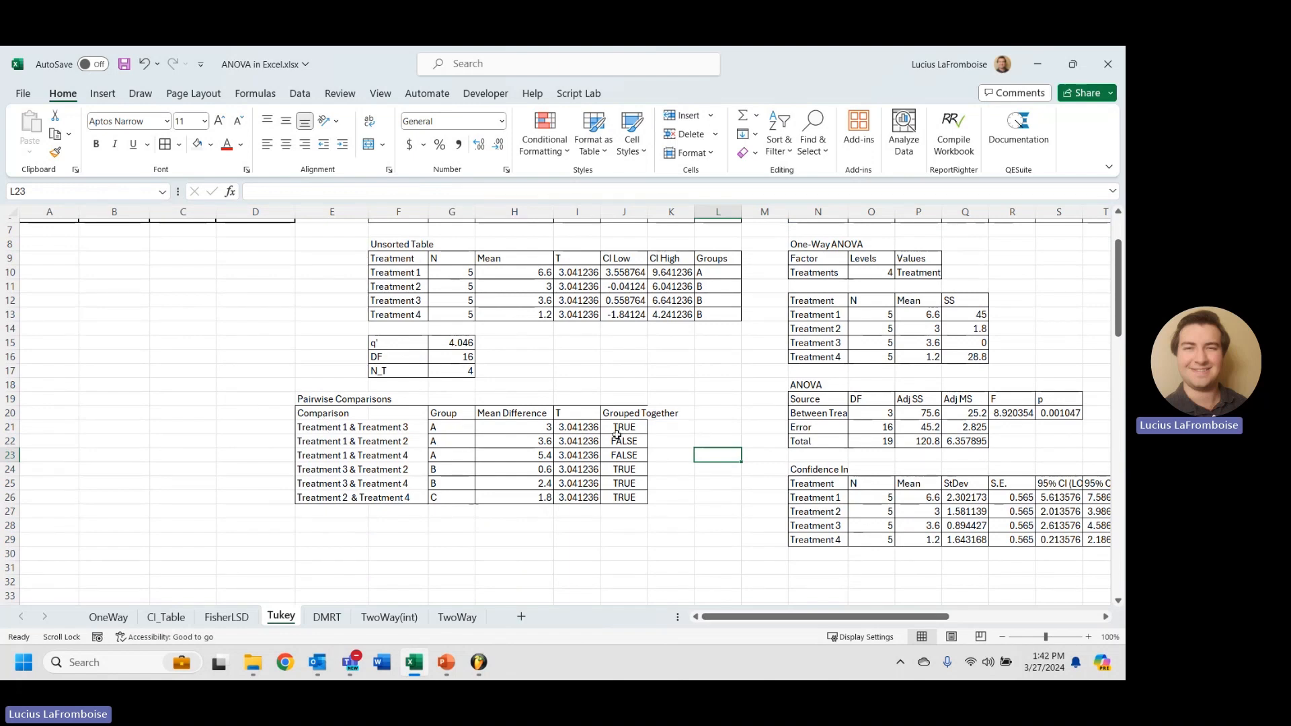
scroll(470, 485, up, 2)
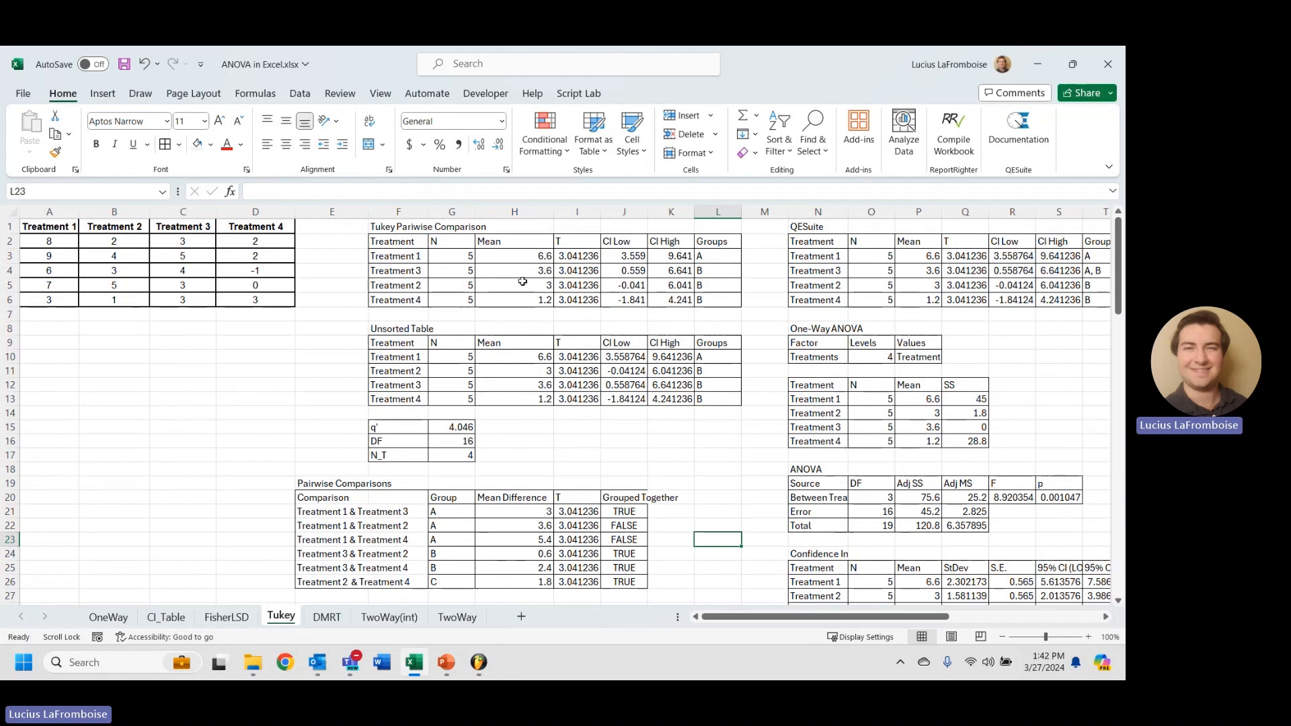
scroll(605, 438, down, 2)
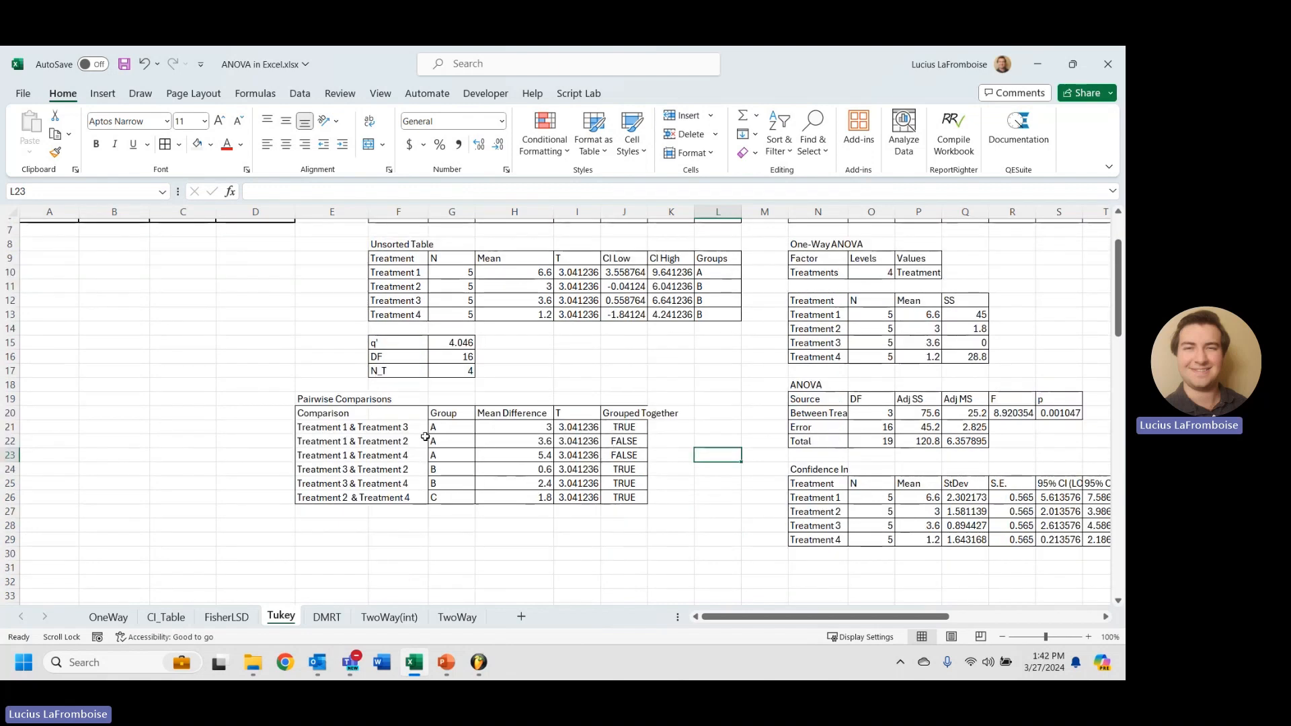
click(349, 427)
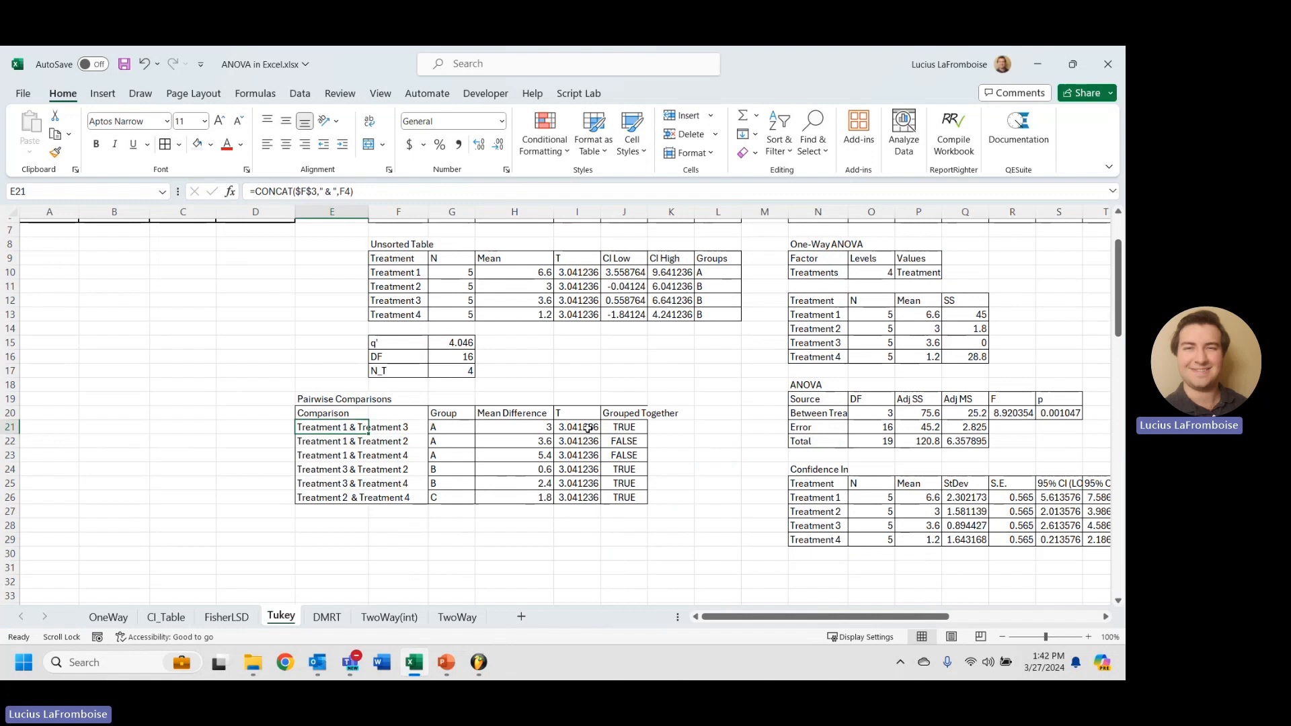
Reset the Unsorted Table's starting groups to A for Treatment 1, C for Treatment 2 and D for Treatment 4.
scroll(721, 340, up, 1)
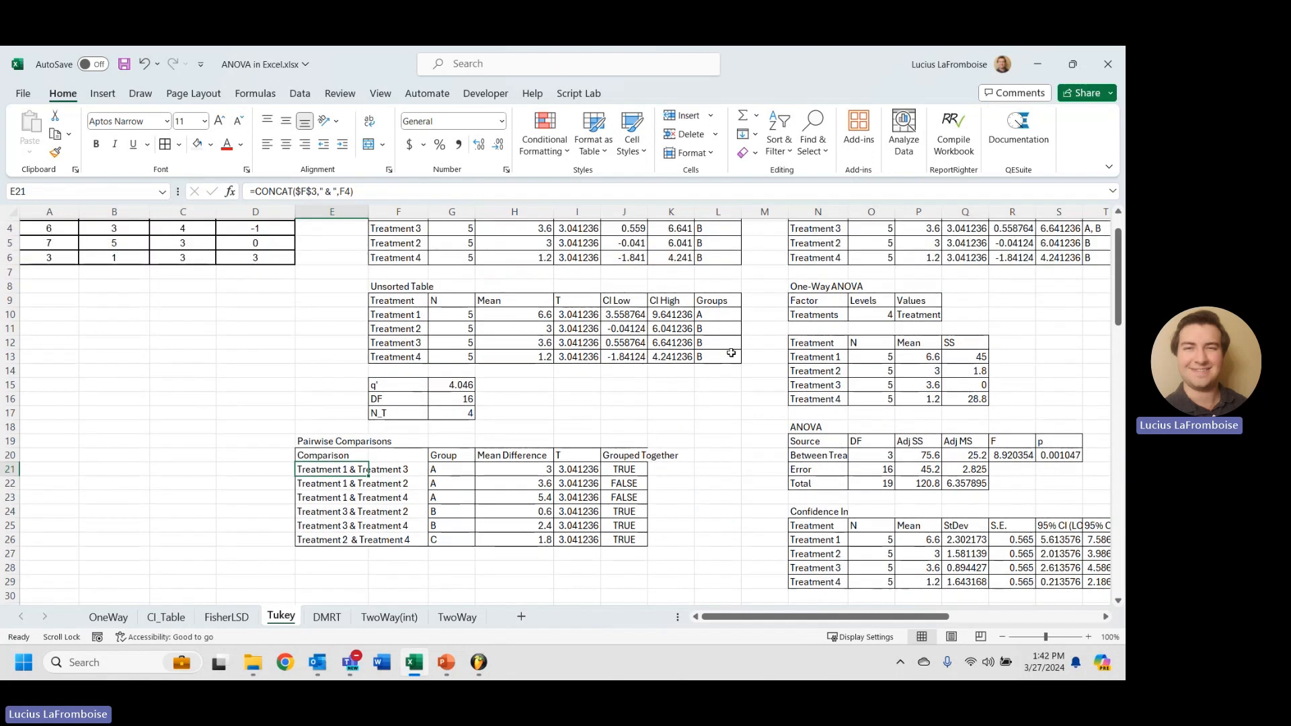
click(718, 319)
text(A)
key(Return)
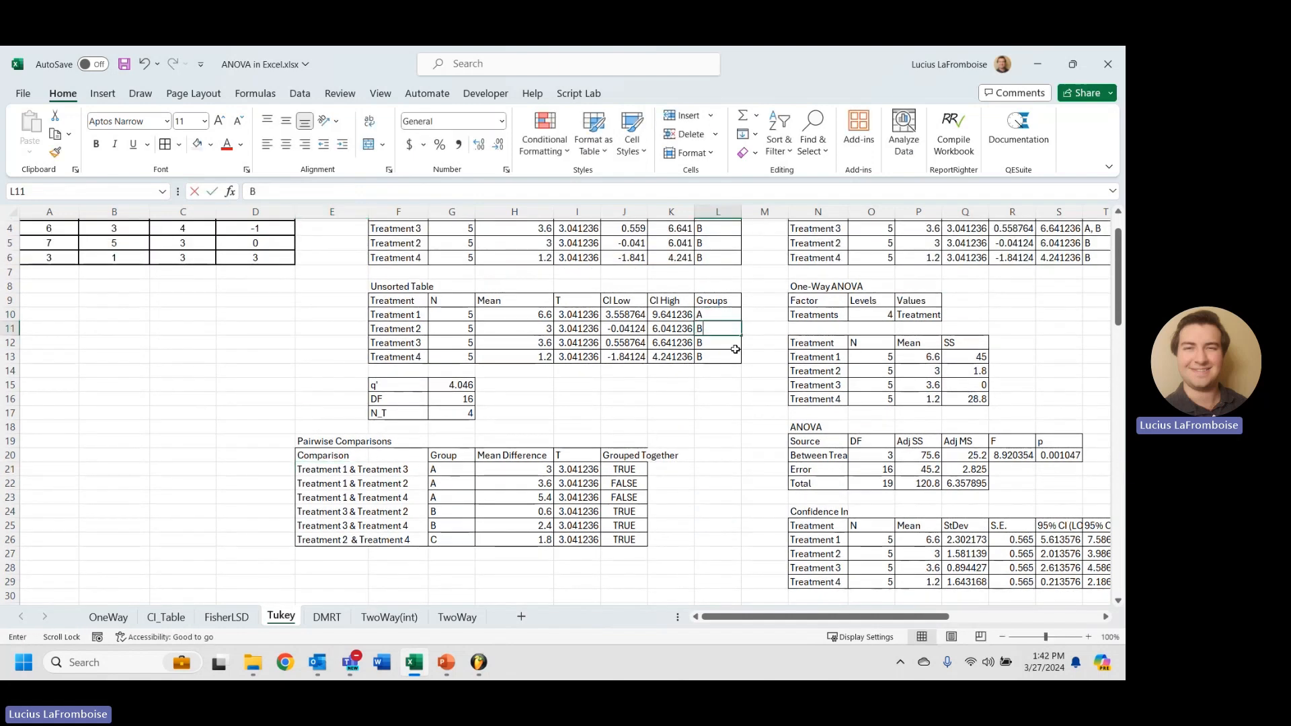
text(C)
key(Return)
key(Return)
text(D)
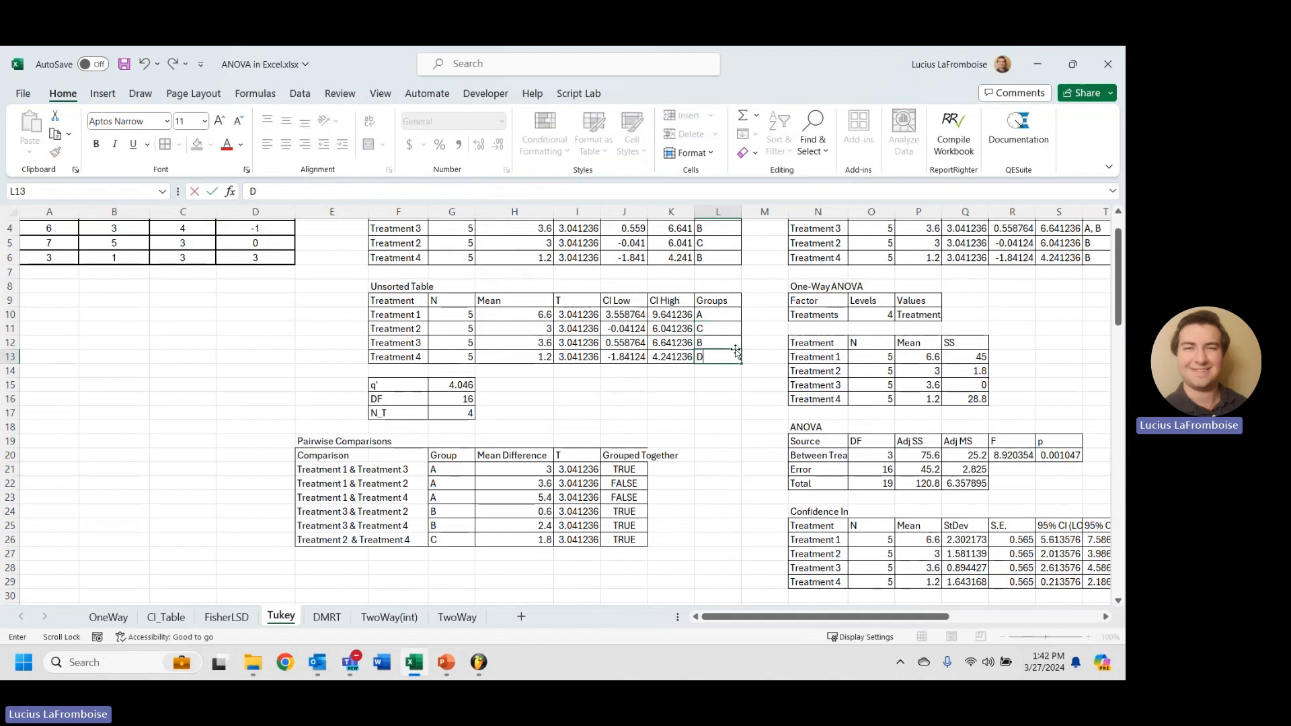
click(678, 411)
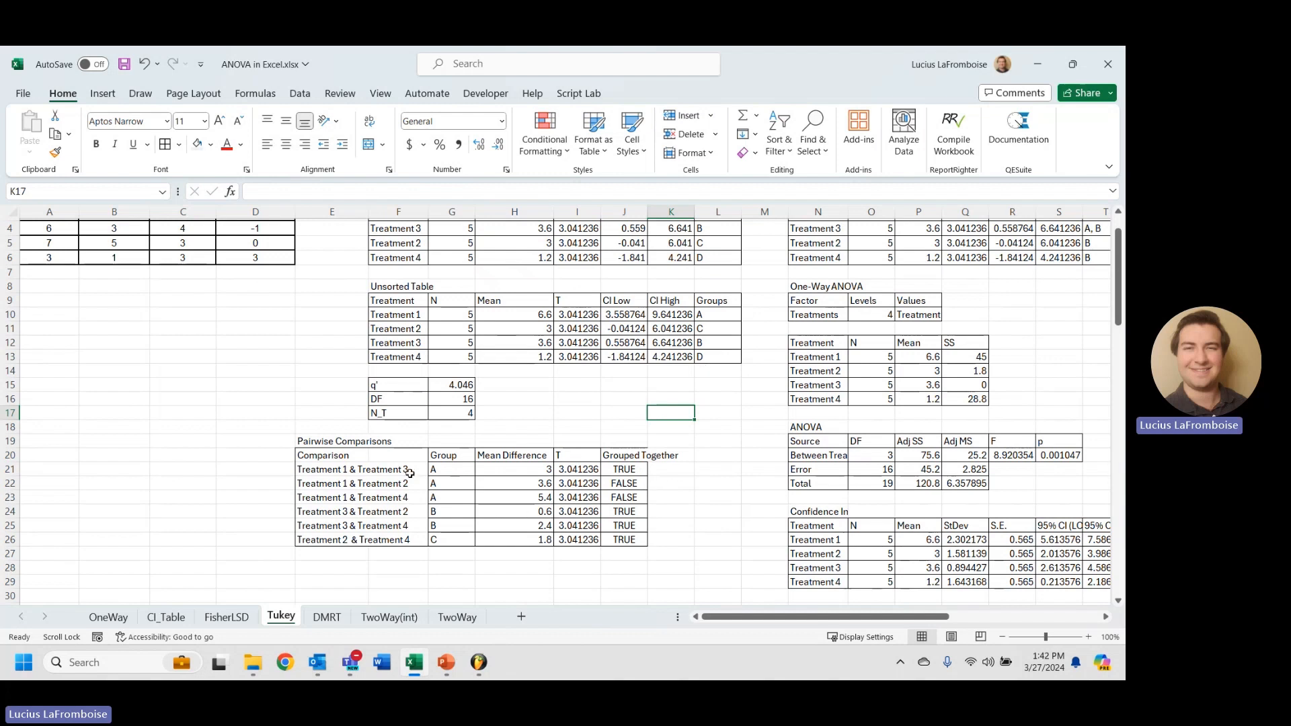
Add A to Treatment 3's groups in L12, making it B, A.
double_click(720, 343)
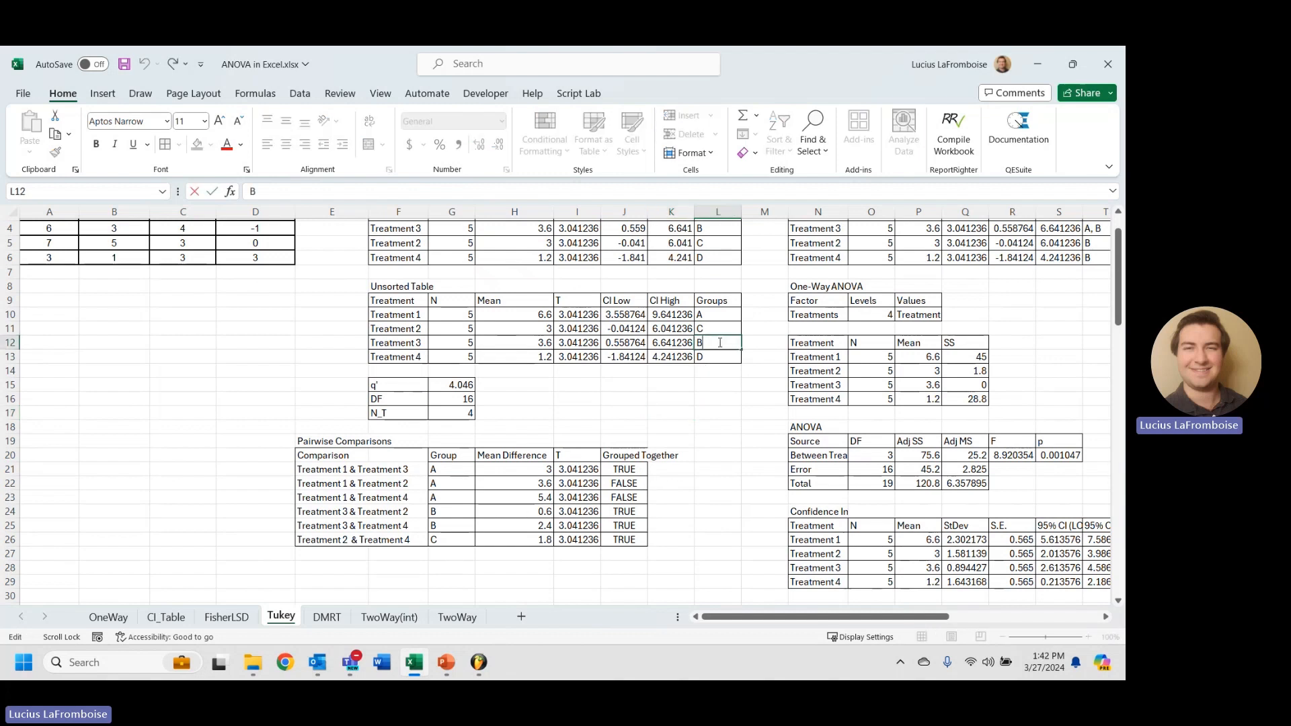
text(, A)
key(Return)
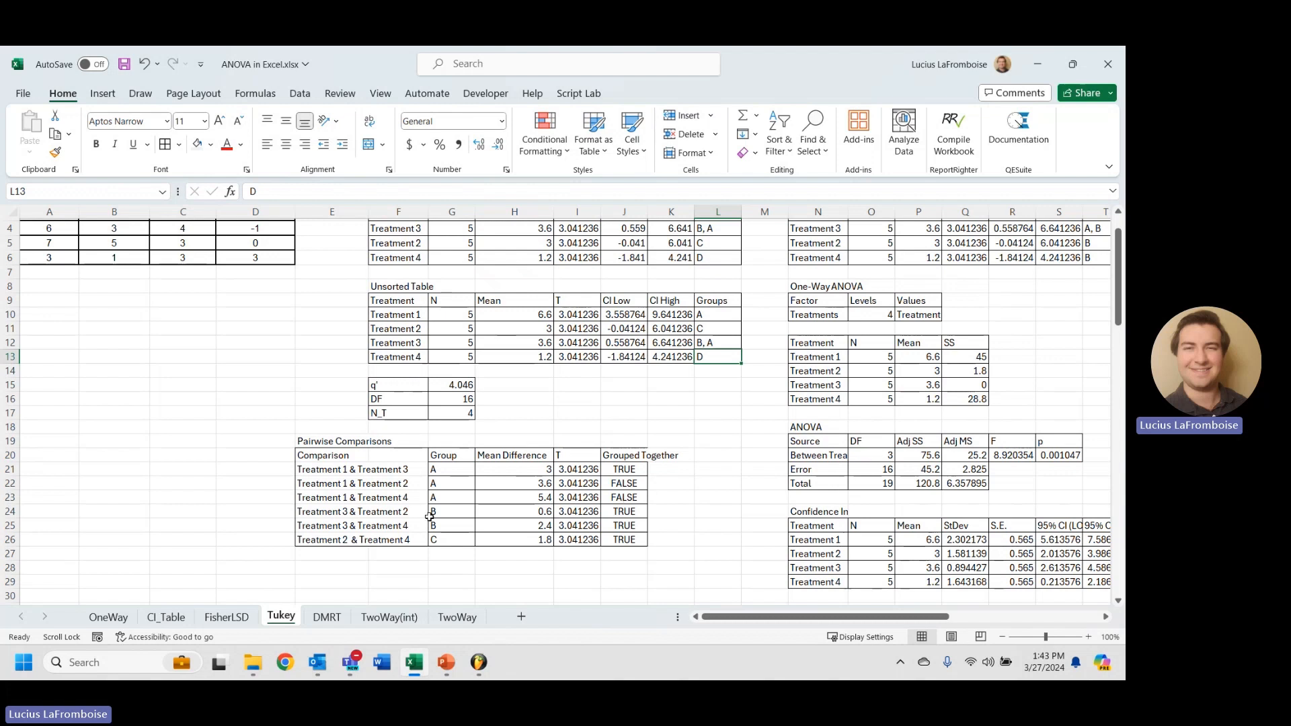
Check the Treatment 3 & Treatment 2 comparison and add B to Treatment 2's groups in L11, making it C, B.
drag(366, 516, 452, 514)
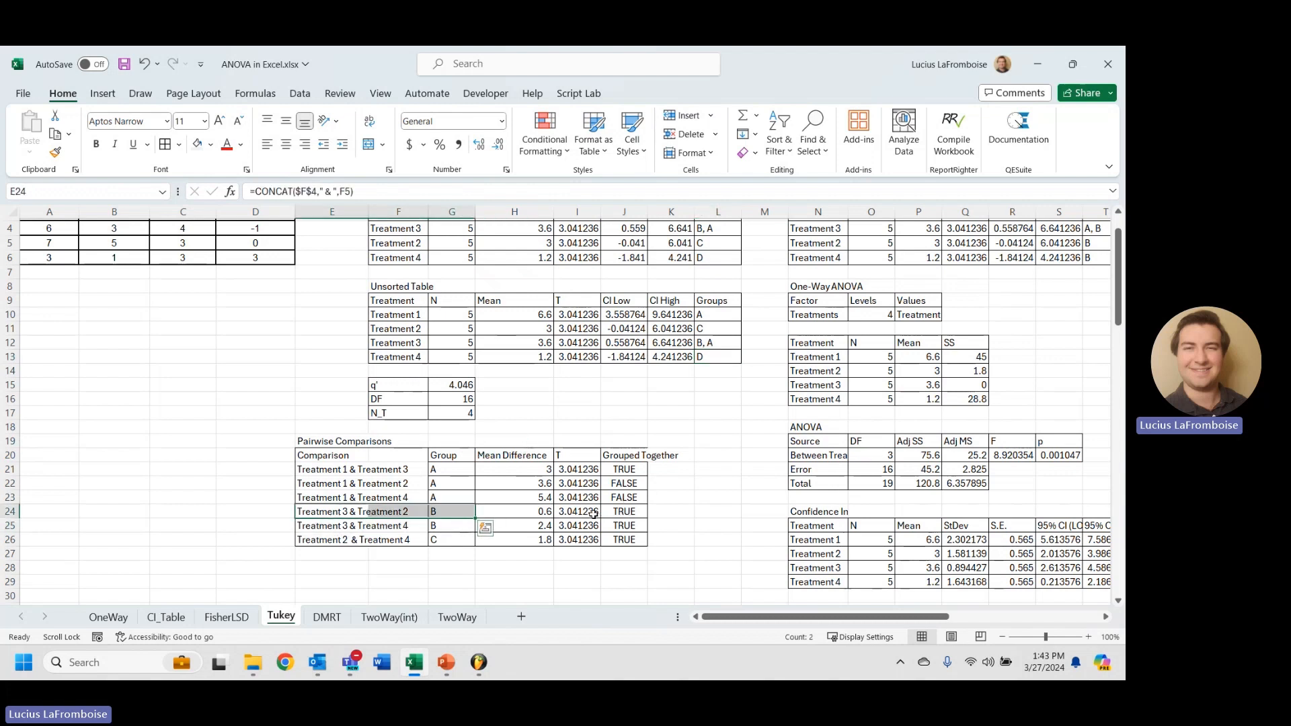
click(616, 516)
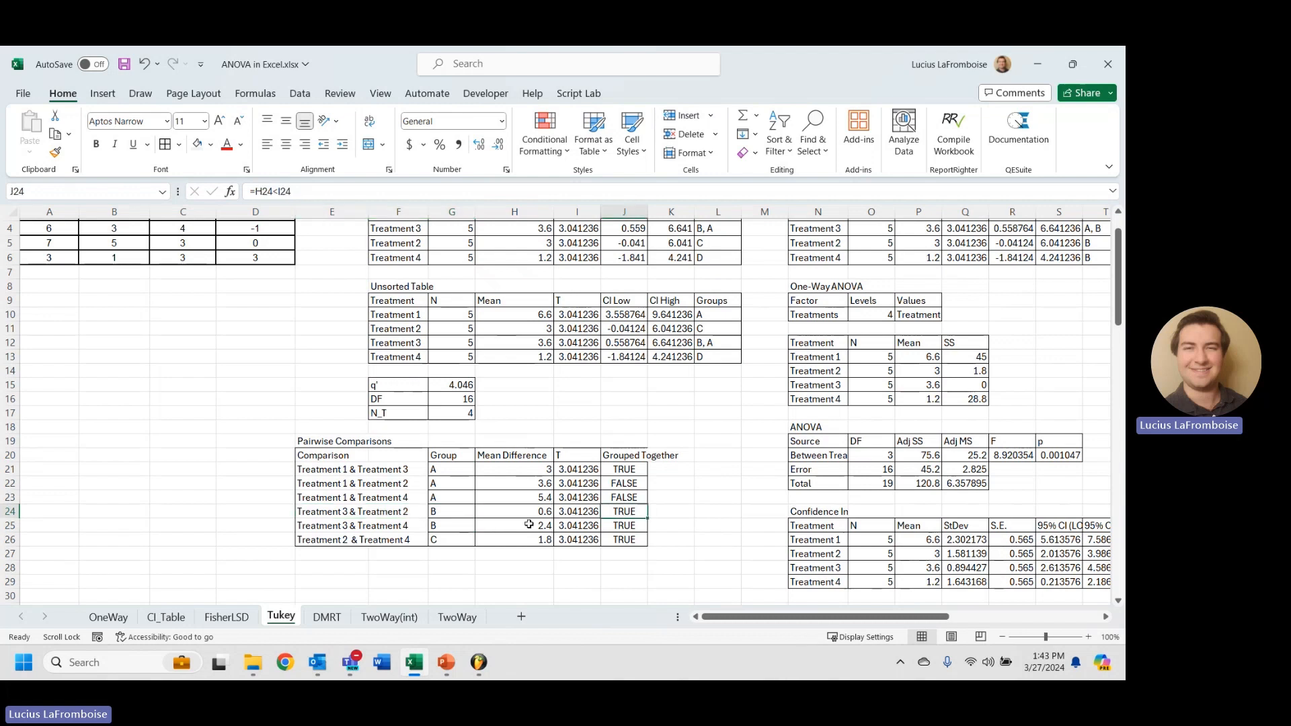
double_click(716, 332)
text(,)
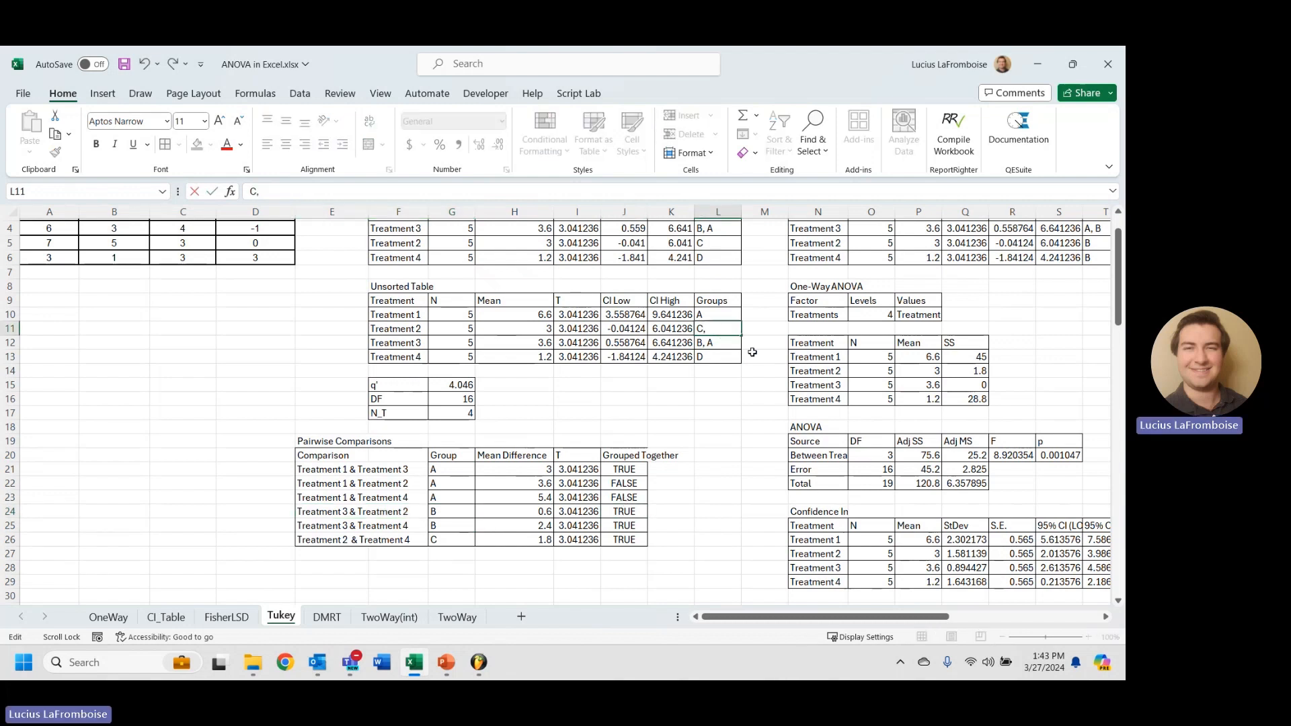
text( B)
key(Return)
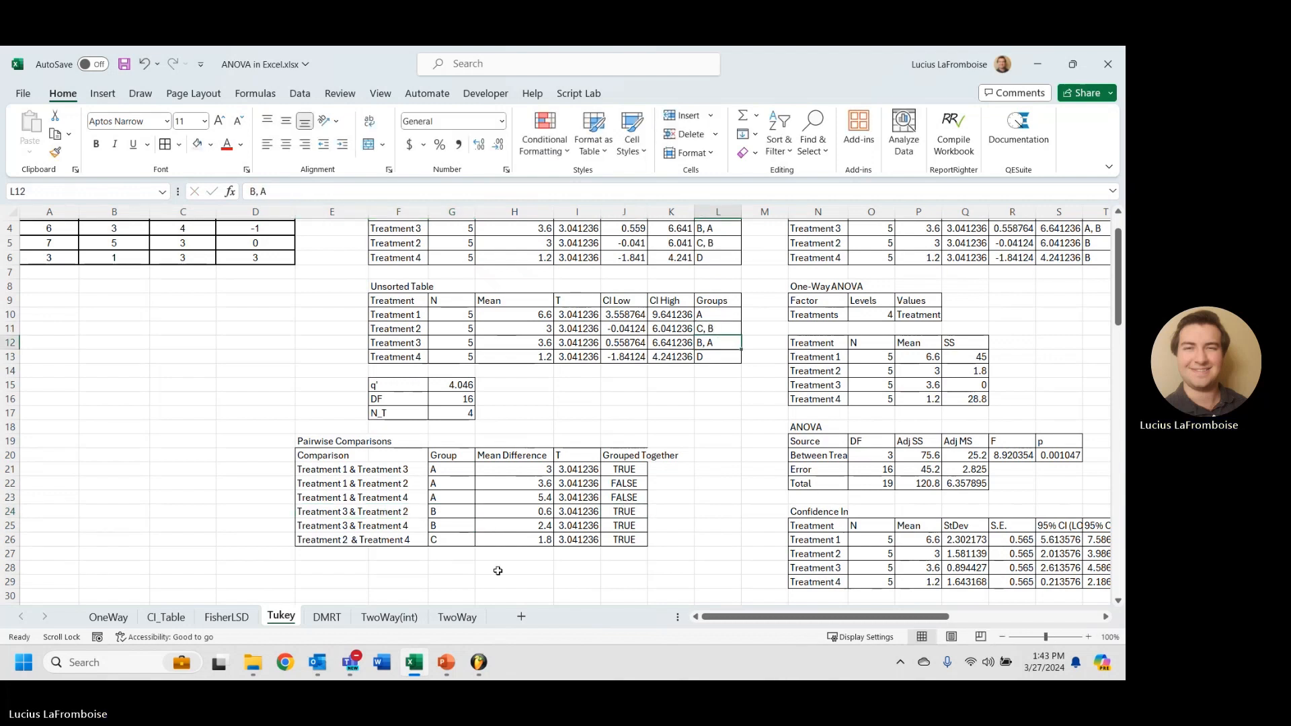
Add B to Treatment 4's groups in L13, making it D, B.
click(716, 356)
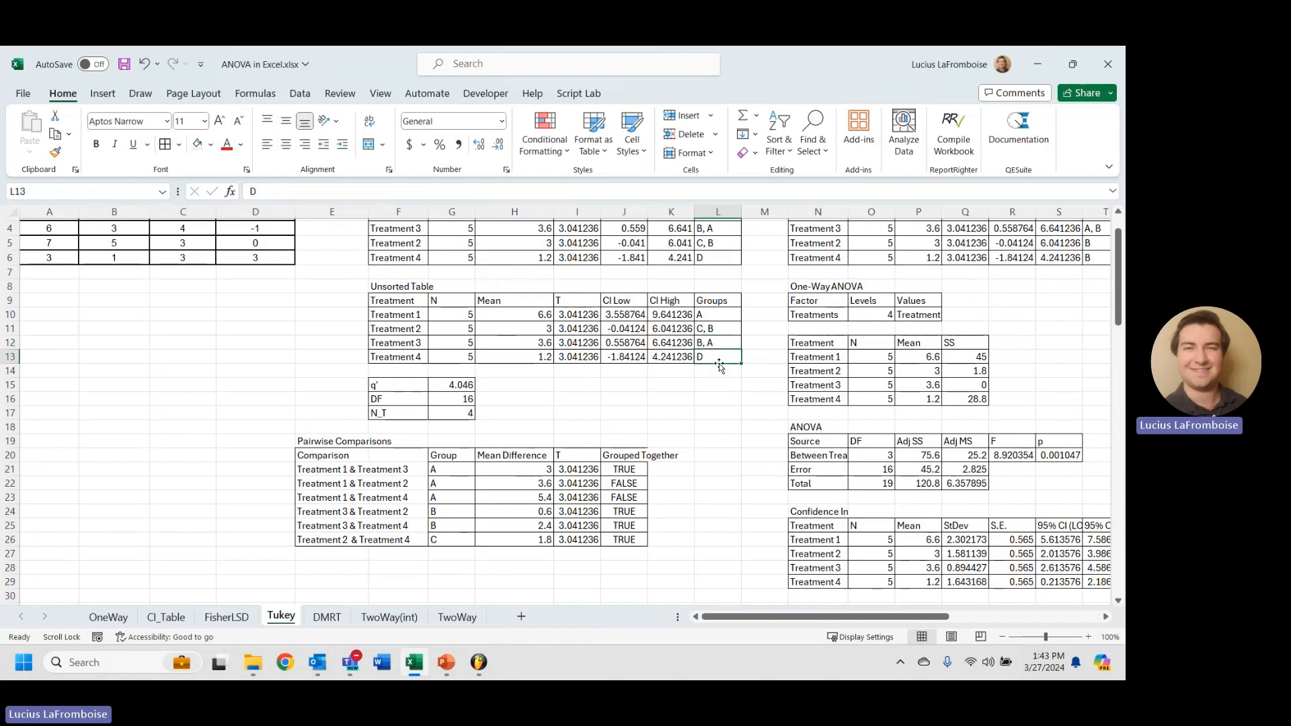
key(F2)
text(, B)
key(Return)
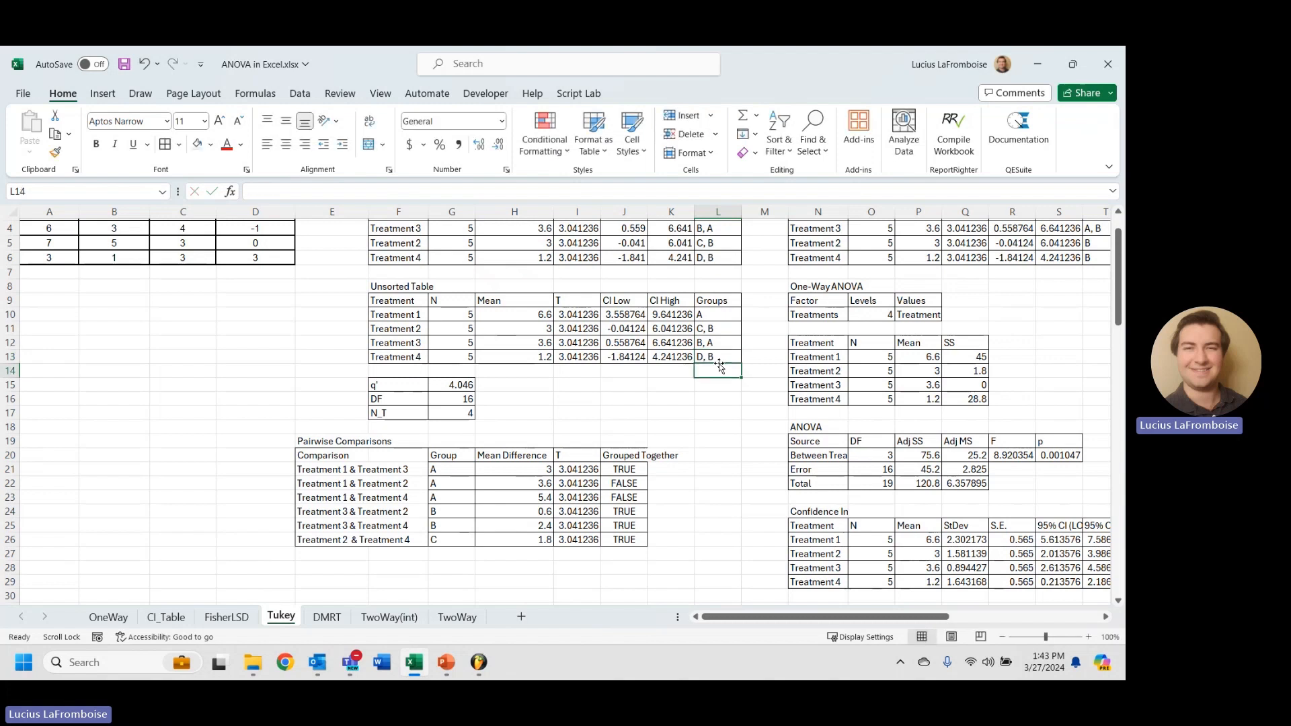
Add C to Treatment 4's groups in L13 based on the Treatment 2 & Treatment 4 comparison, making it D, B, C.
click(323, 542)
drag(324, 542, 633, 542)
click(723, 356)
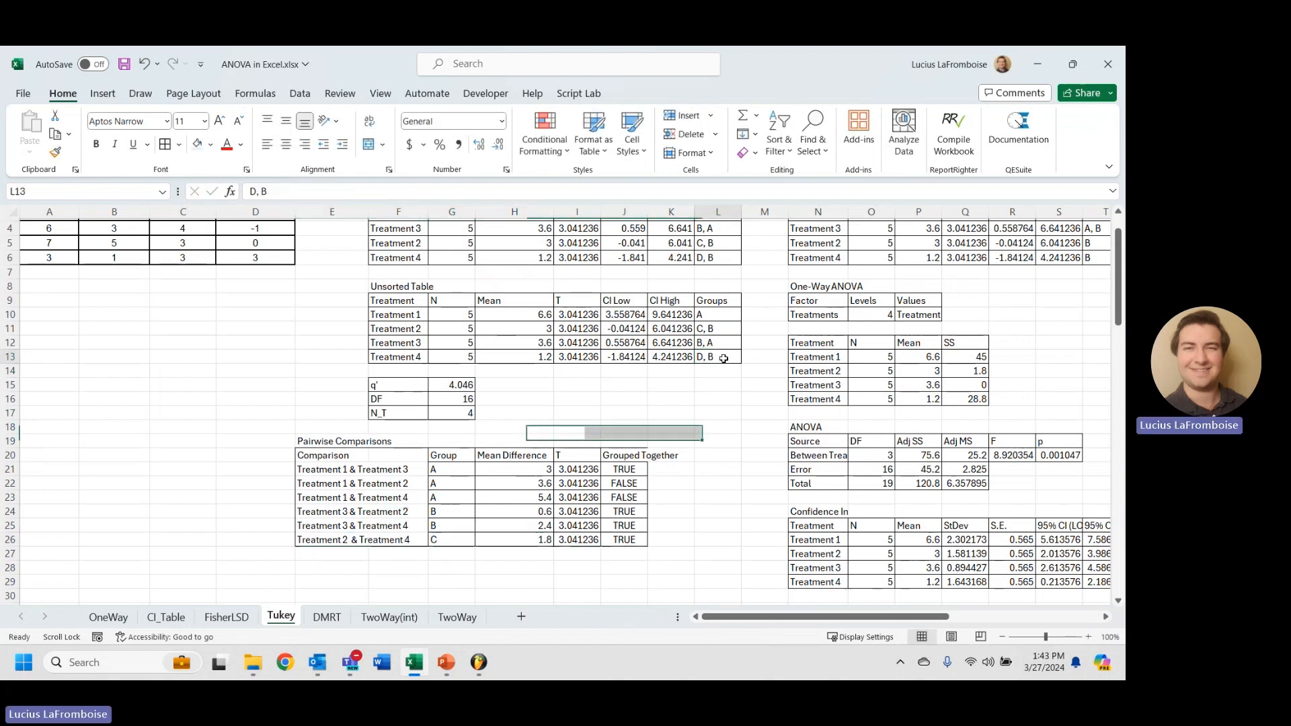
key(F2)
text(, C)
key(Return)
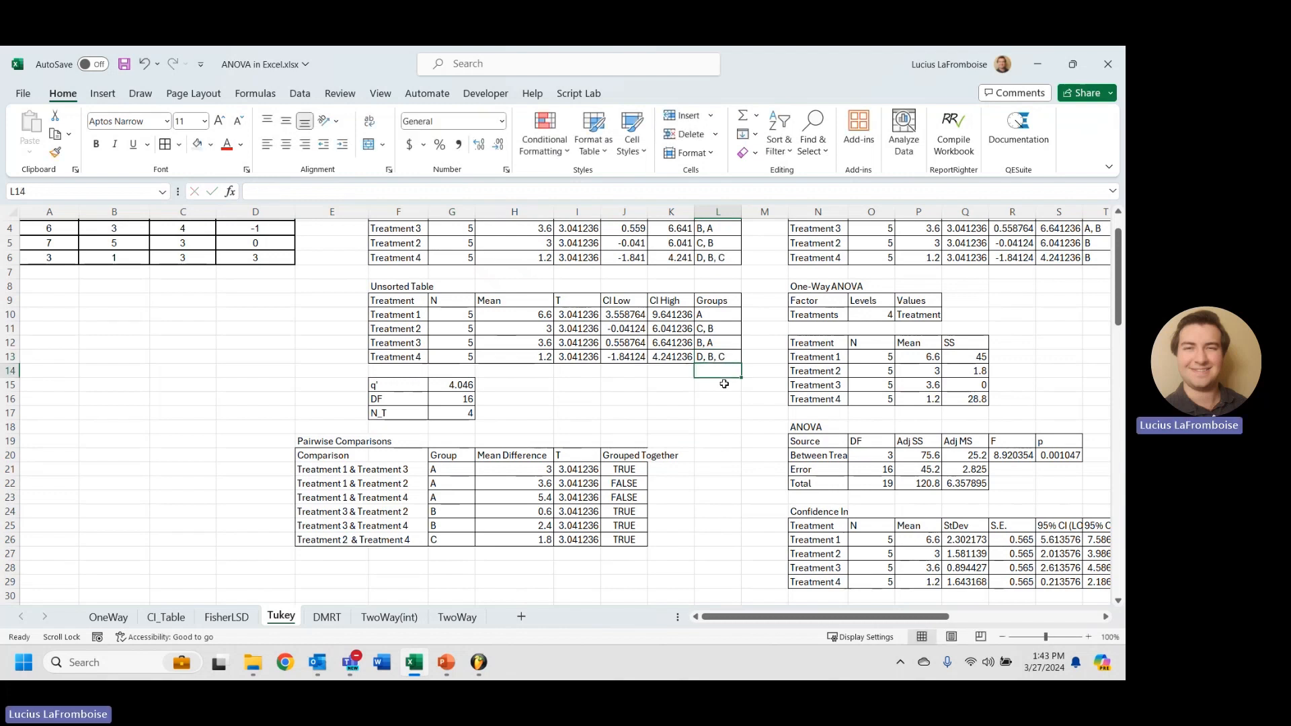
click(728, 423)
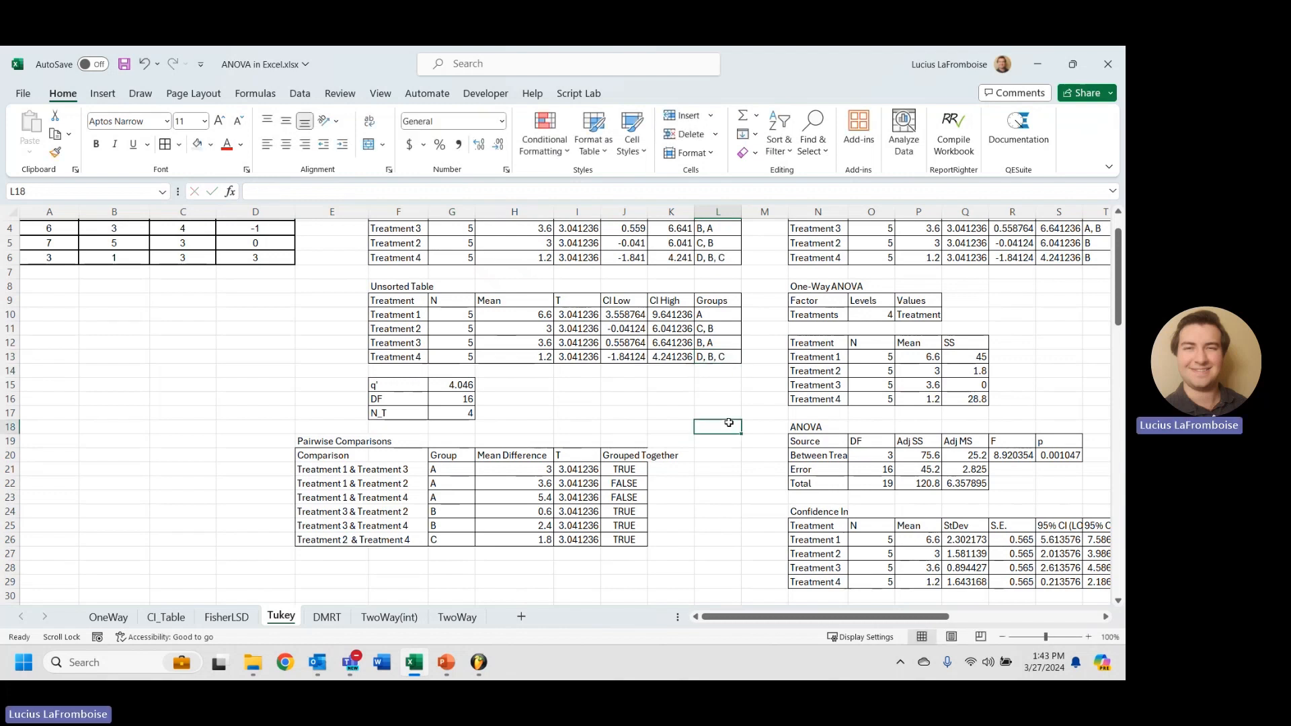
Remove the redundant C from the groups of Treatment 4 in L13 and Treatment 2 in L11.
click(727, 362)
click(728, 331)
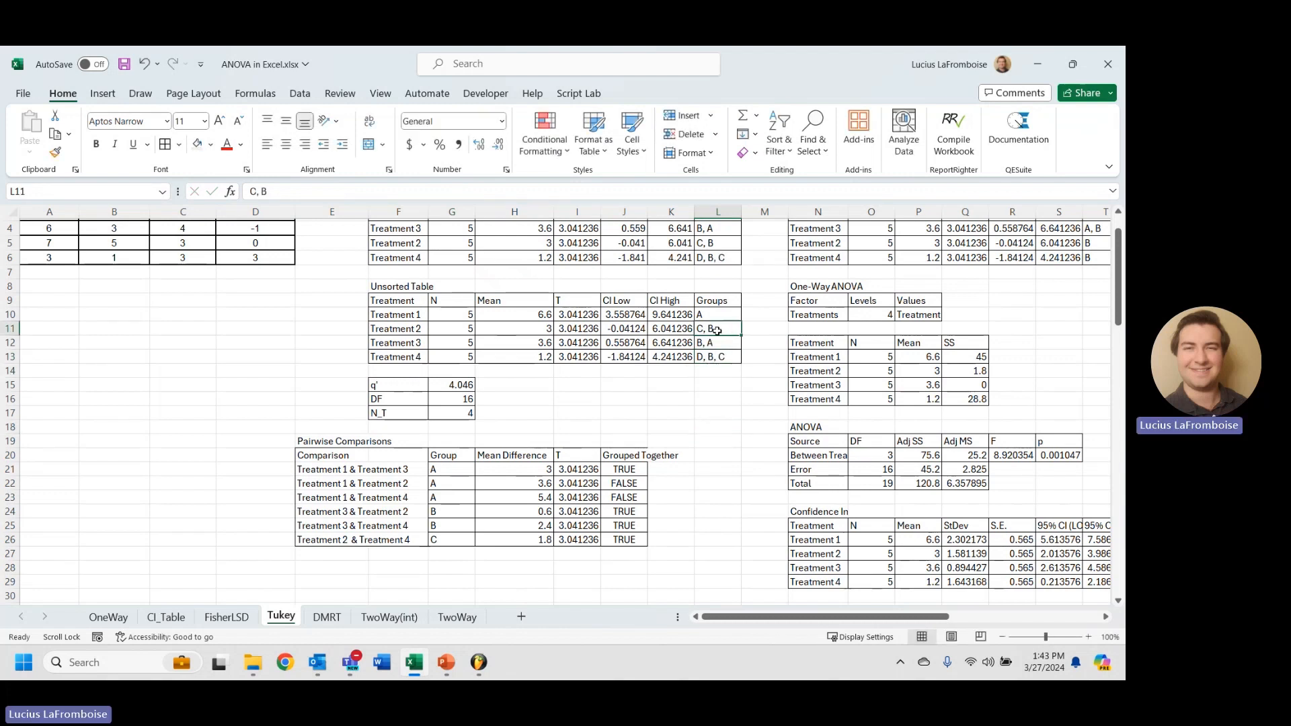
click(705, 355)
key(F2)
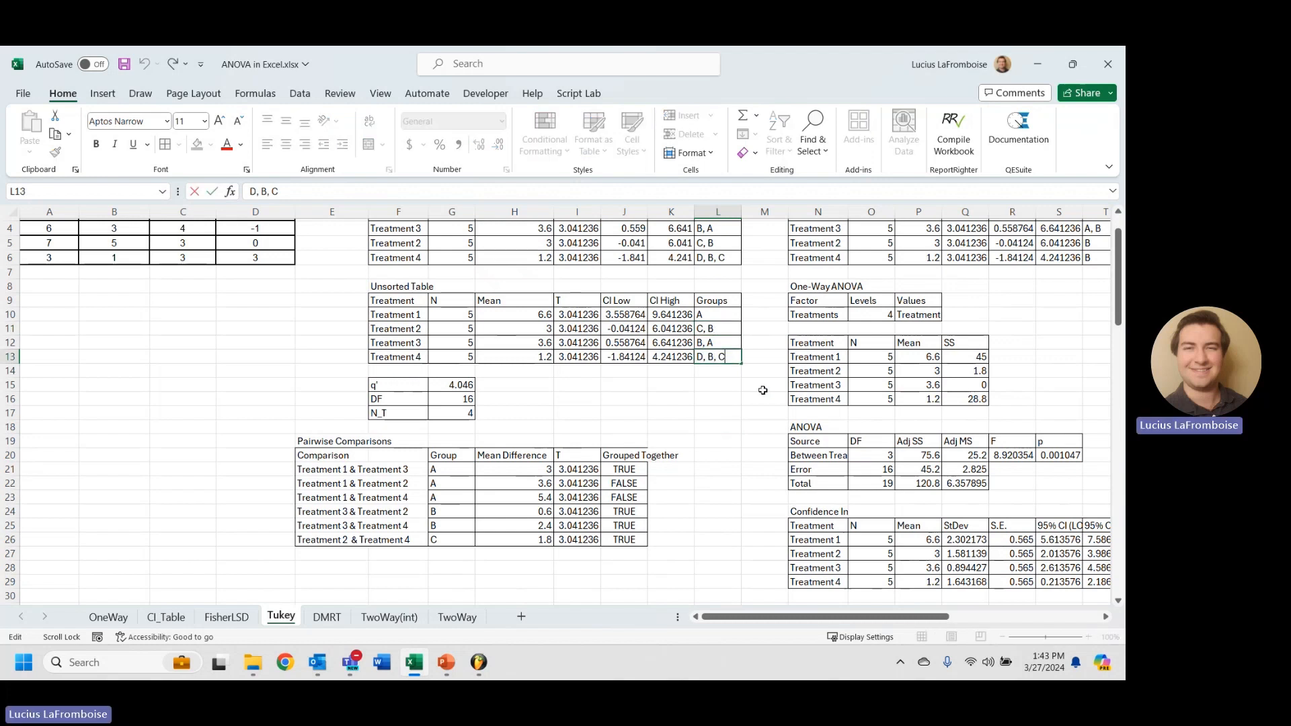
double_click(706, 328)
key(BackSpace)
key(BackSpace)
key(BackSpace)
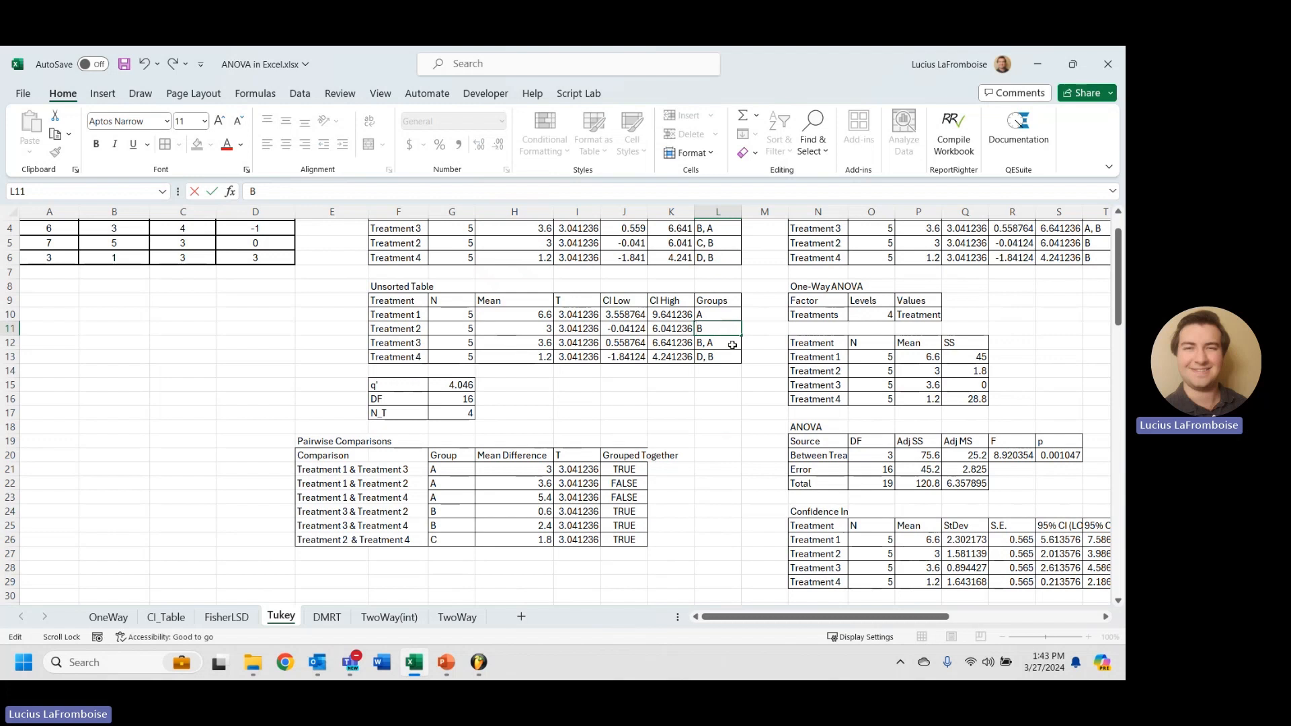
key(Return)
Reorder Treatment 4's groups in L13 as B, D and review the other treatments' group letters.
click(718, 360)
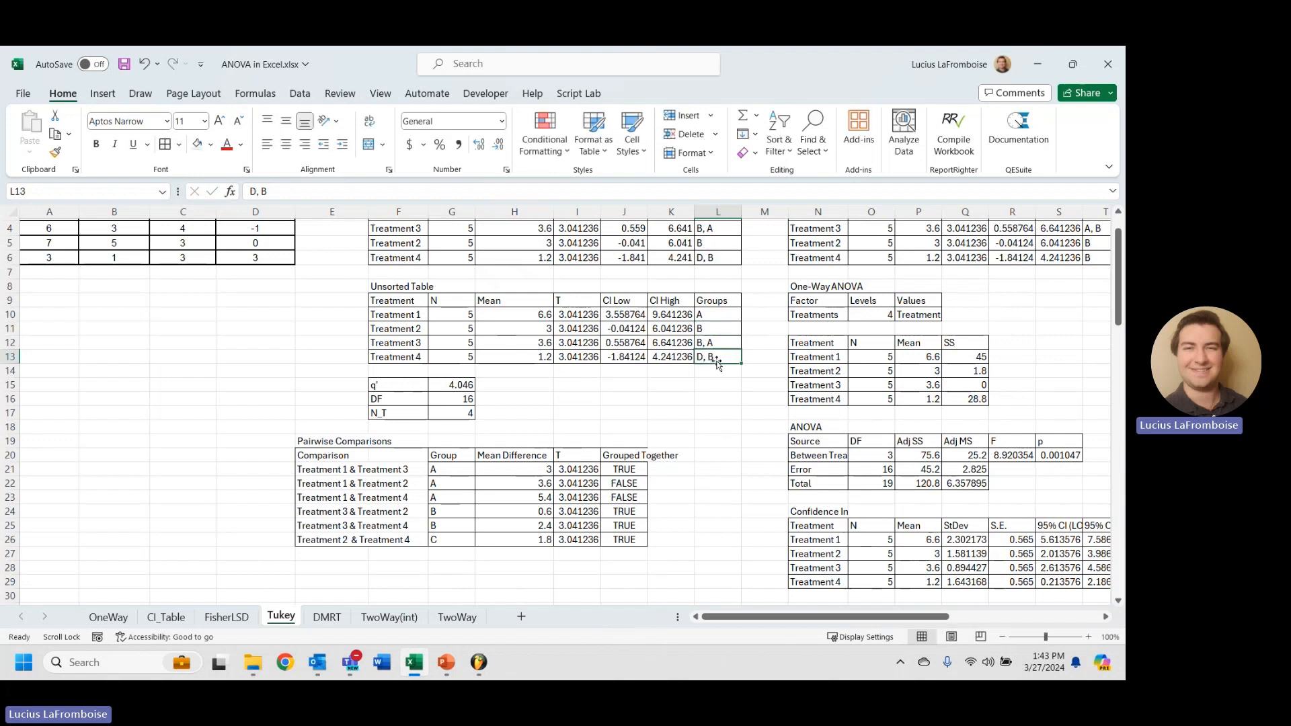
text(B, D)
key(Return)
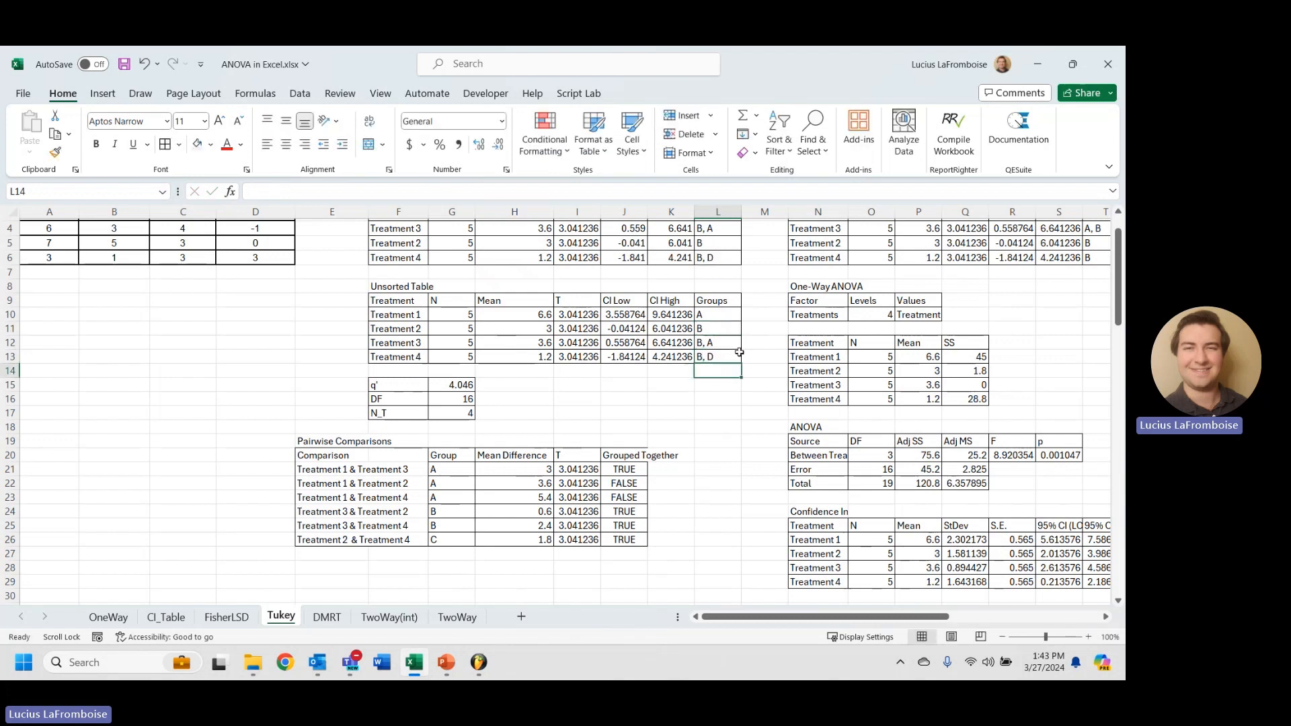
click(739, 353)
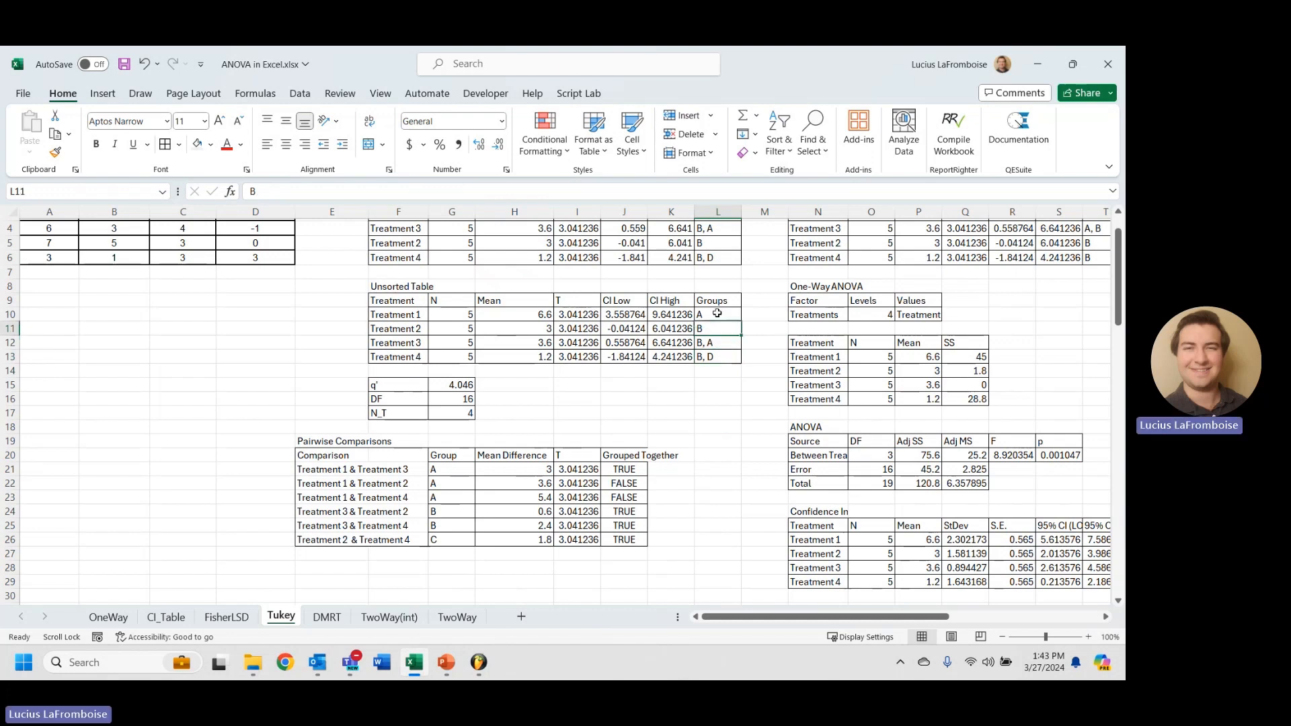
click(721, 328)
scroll(710, 350, up, 1)
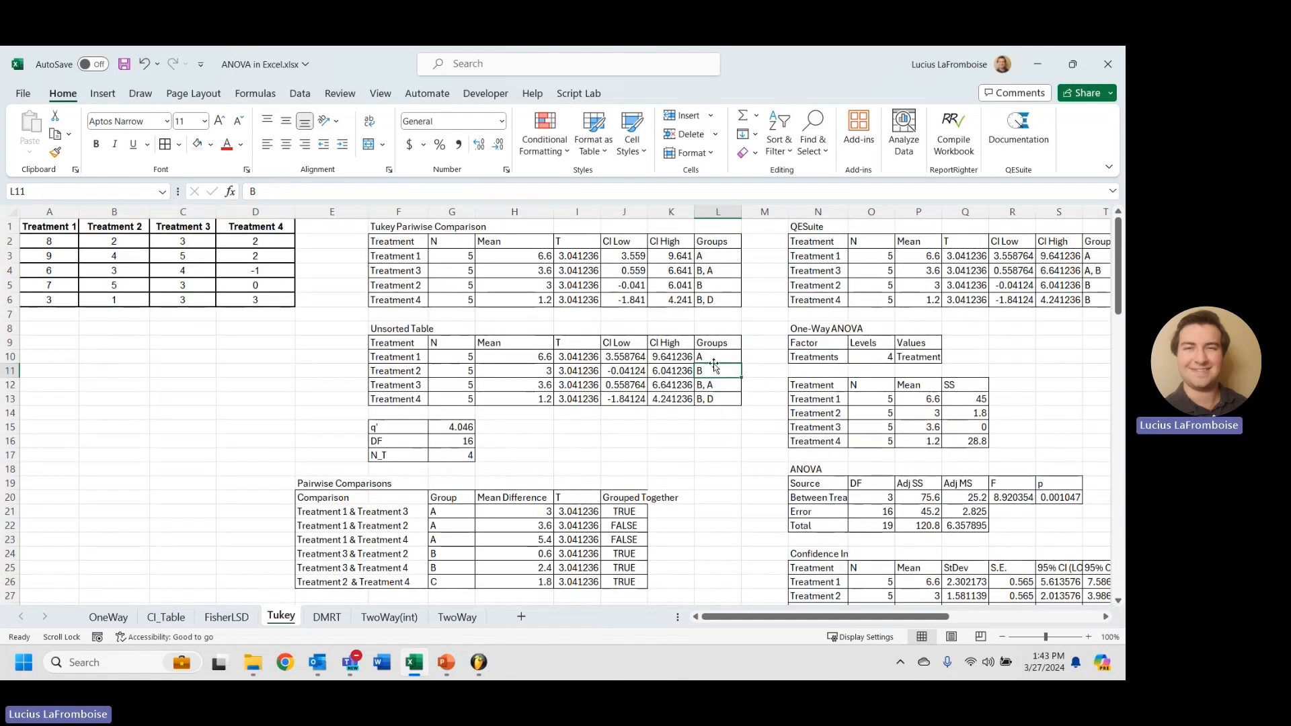
click(736, 424)
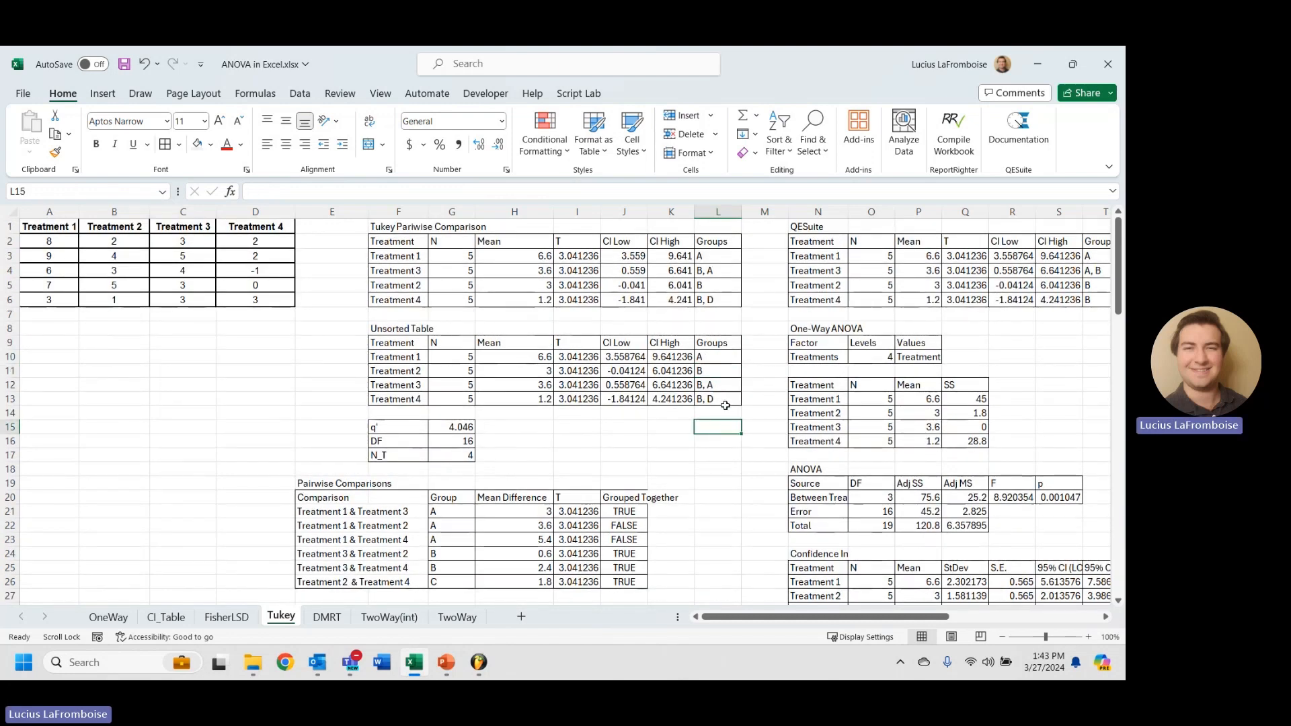
click(723, 386)
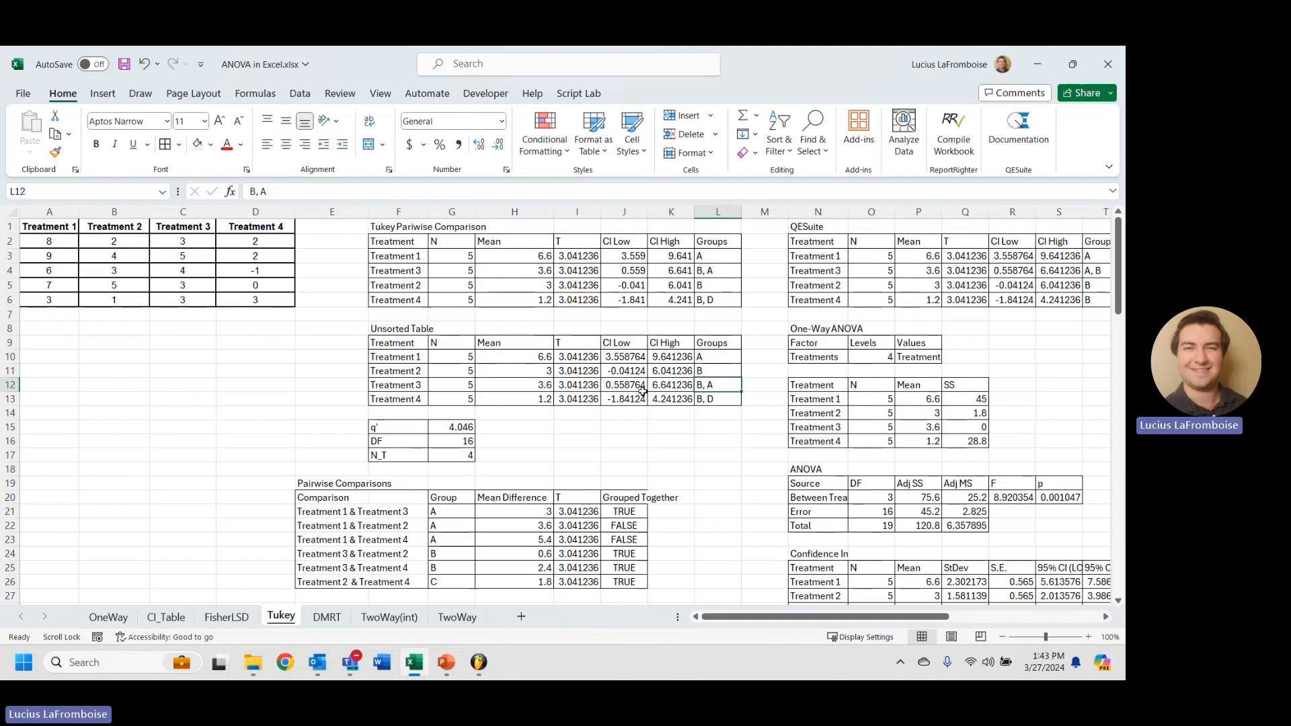
Remove the redundant D from Treatment 4's groups in L13, leaving only B.
double_click(718, 401)
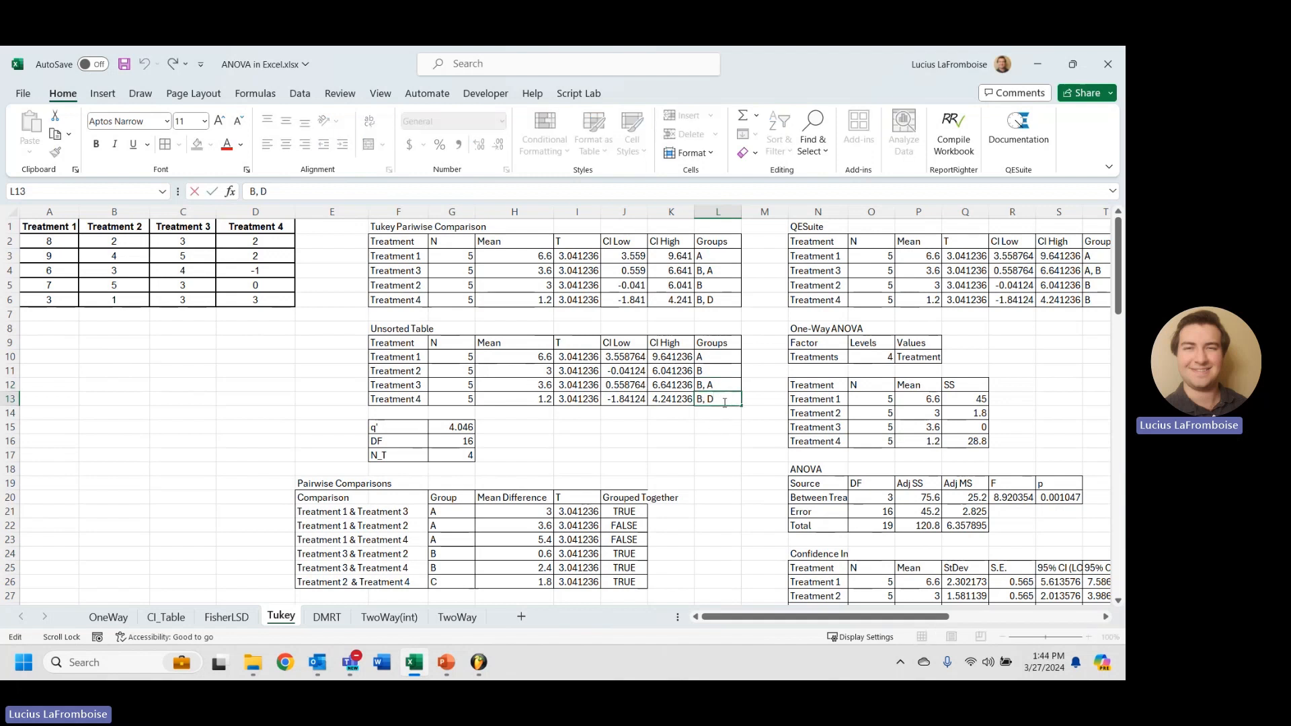
key(BackSpace)
key(BackSpace)
key(BackSpace)
key(Return)
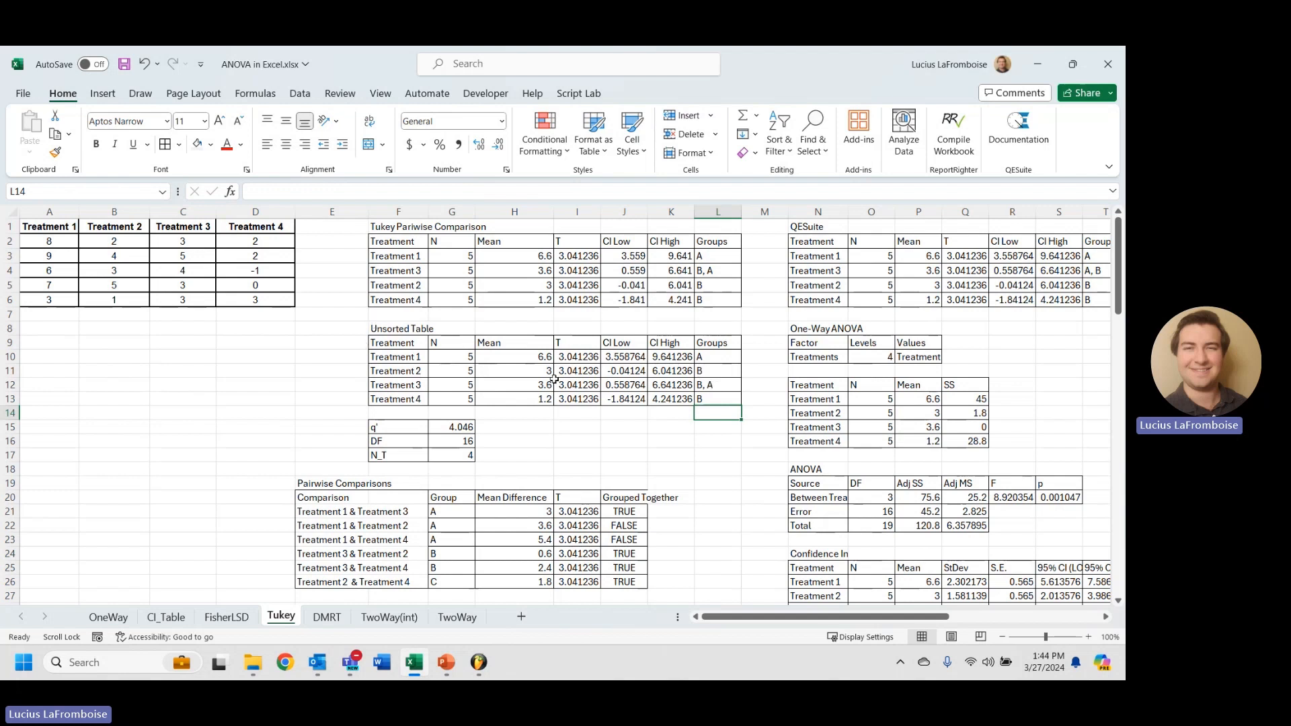
Reorder Treatment 3's groups in L12 as A, B.
click(714, 385)
click(714, 373)
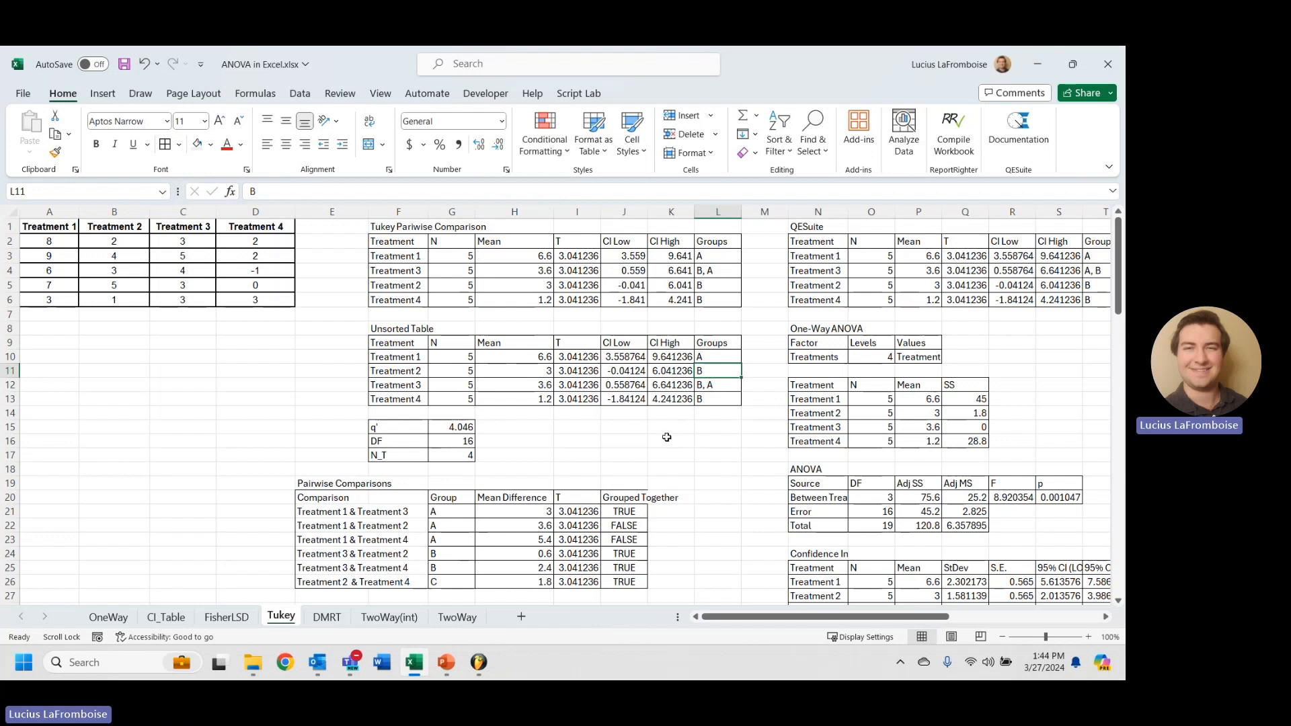
click(717, 270)
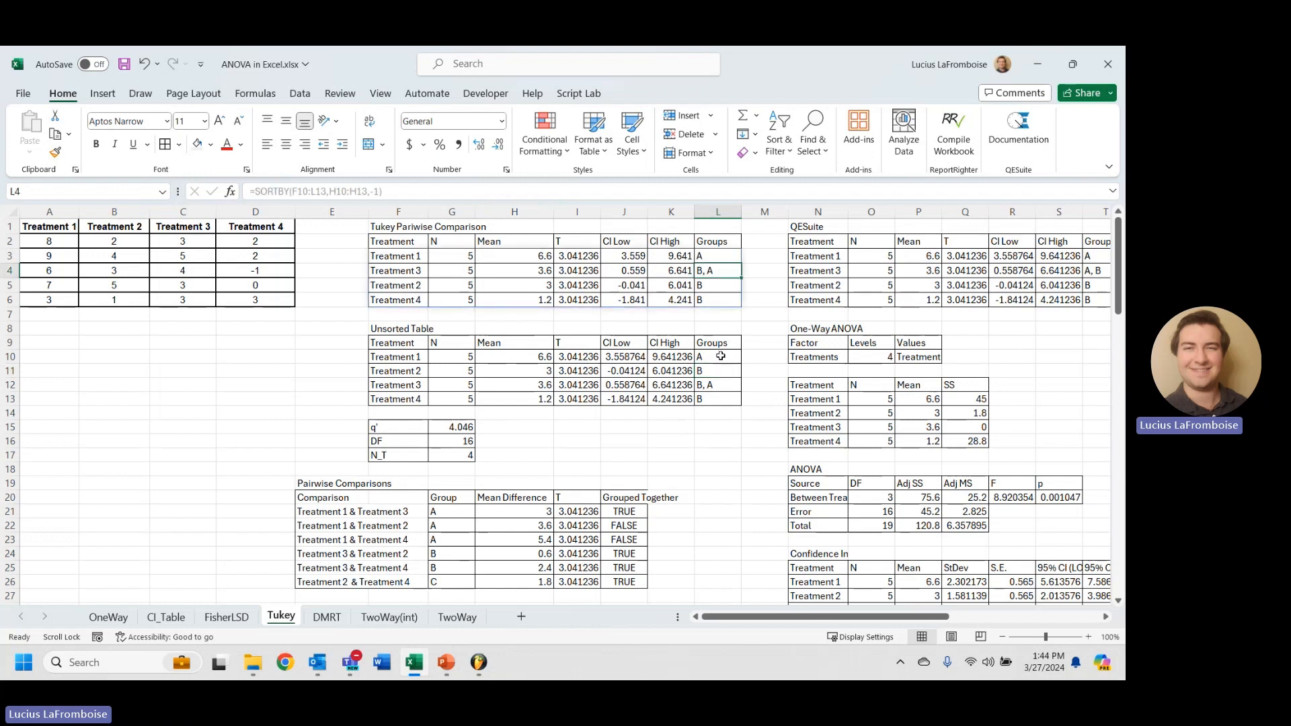
click(715, 381)
text(A, B)
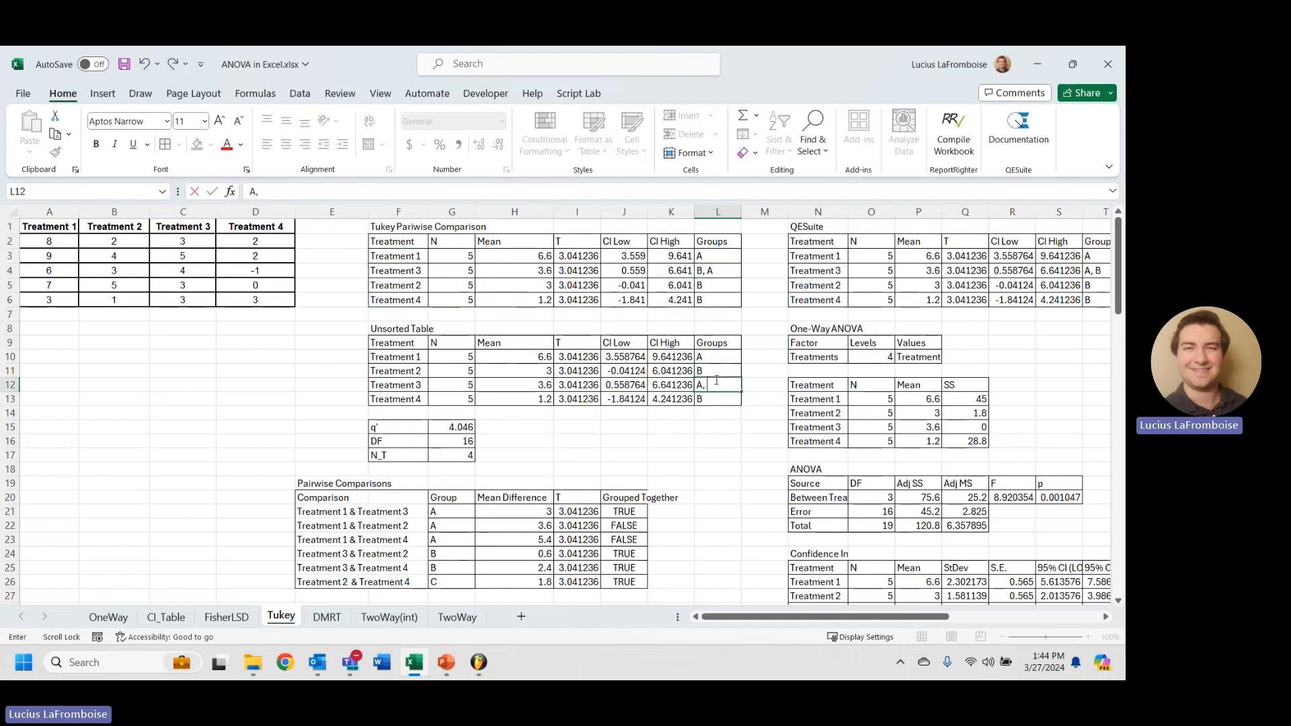
key(Return)
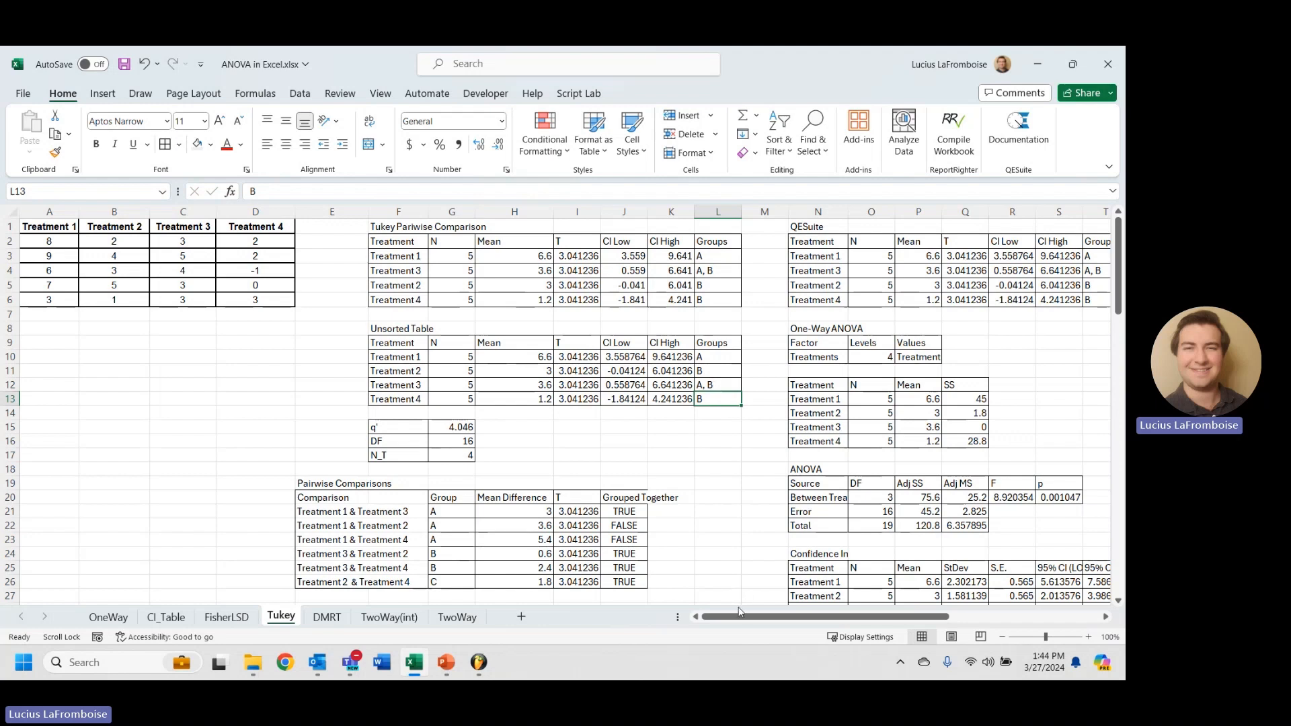
drag(751, 616, 700, 622)
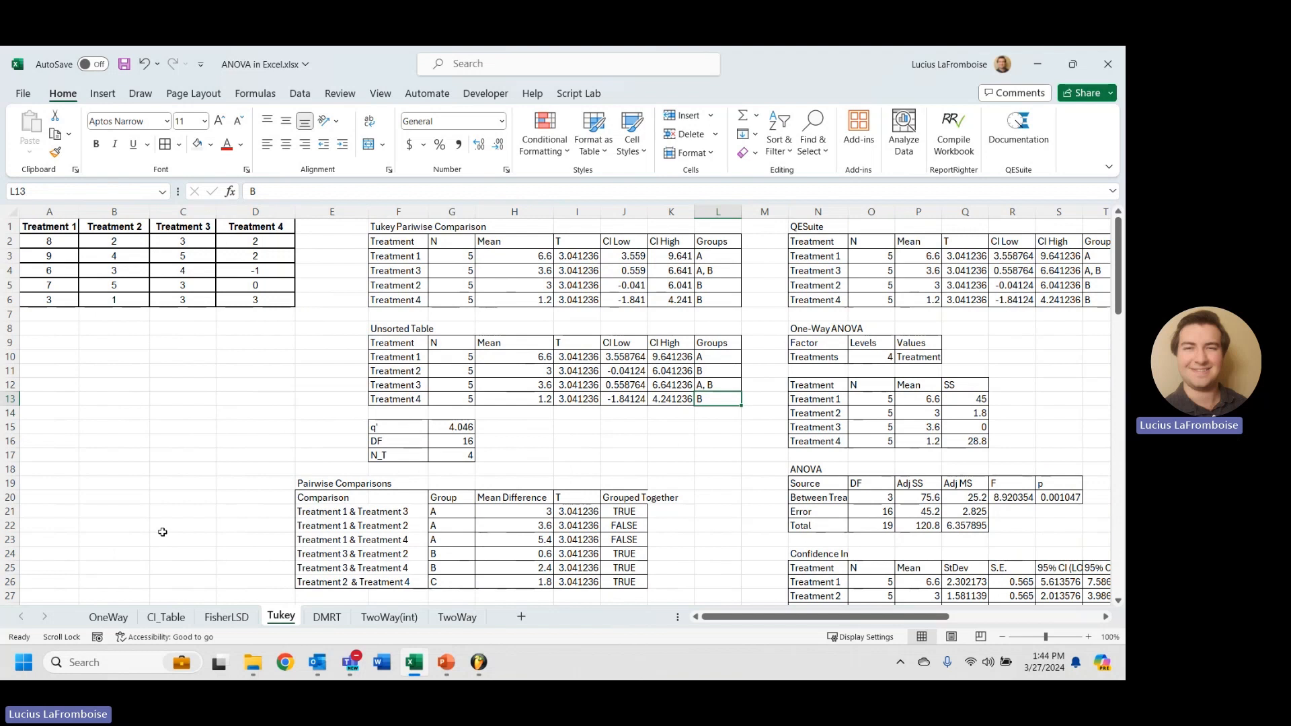
drag(402, 268, 574, 308)
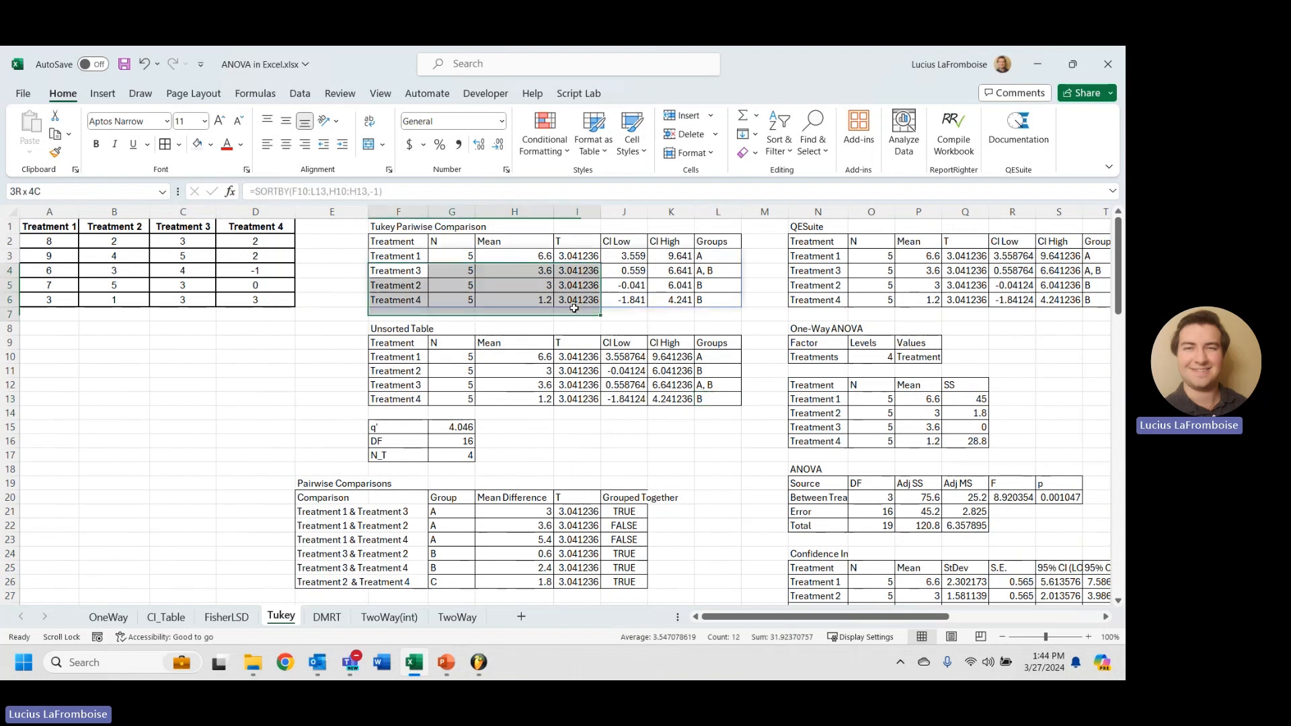
click(350, 352)
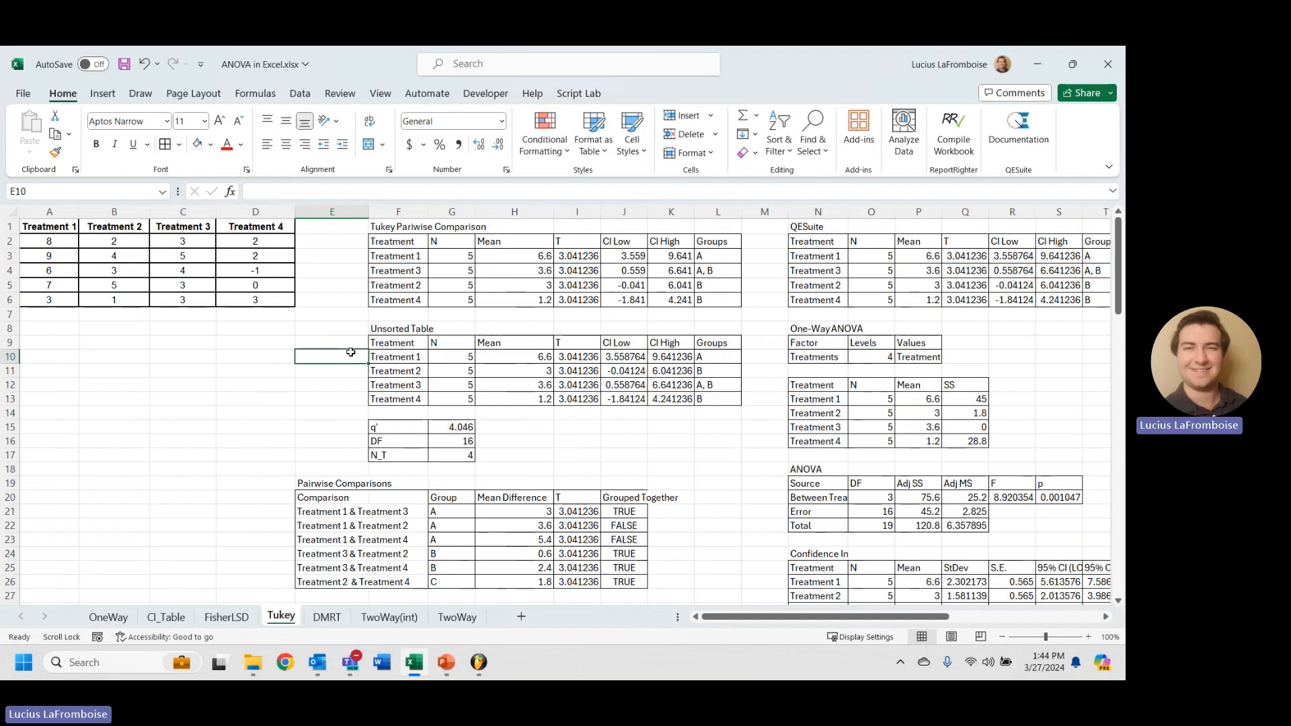